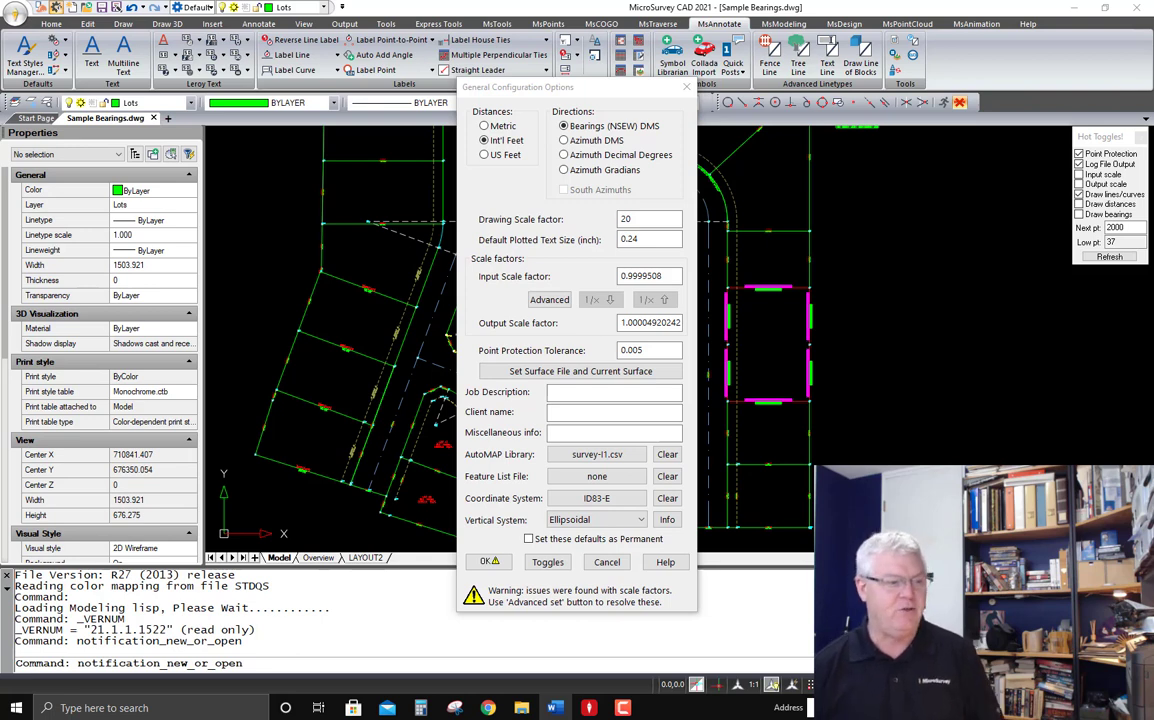
Accept the general configuration options and turn on Draw distances and Draw bearings, keeping Draw lines/curves enabled
left_click(489, 563)
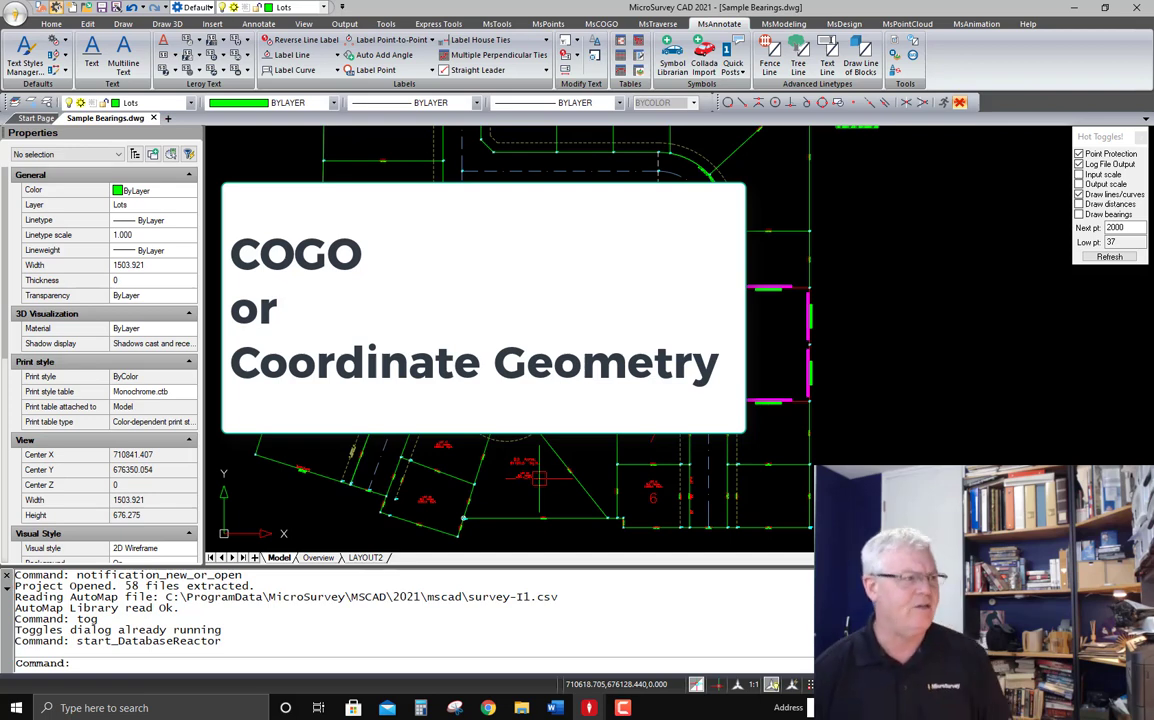
left_click(601, 25)
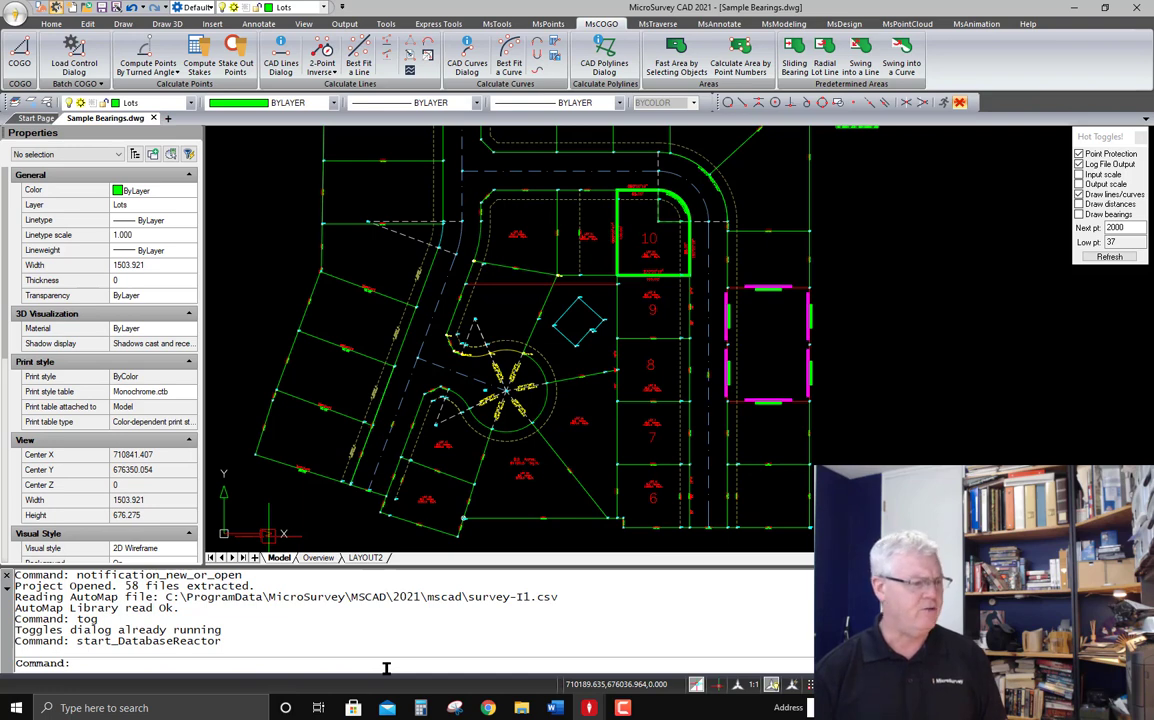
left_click(1103, 137)
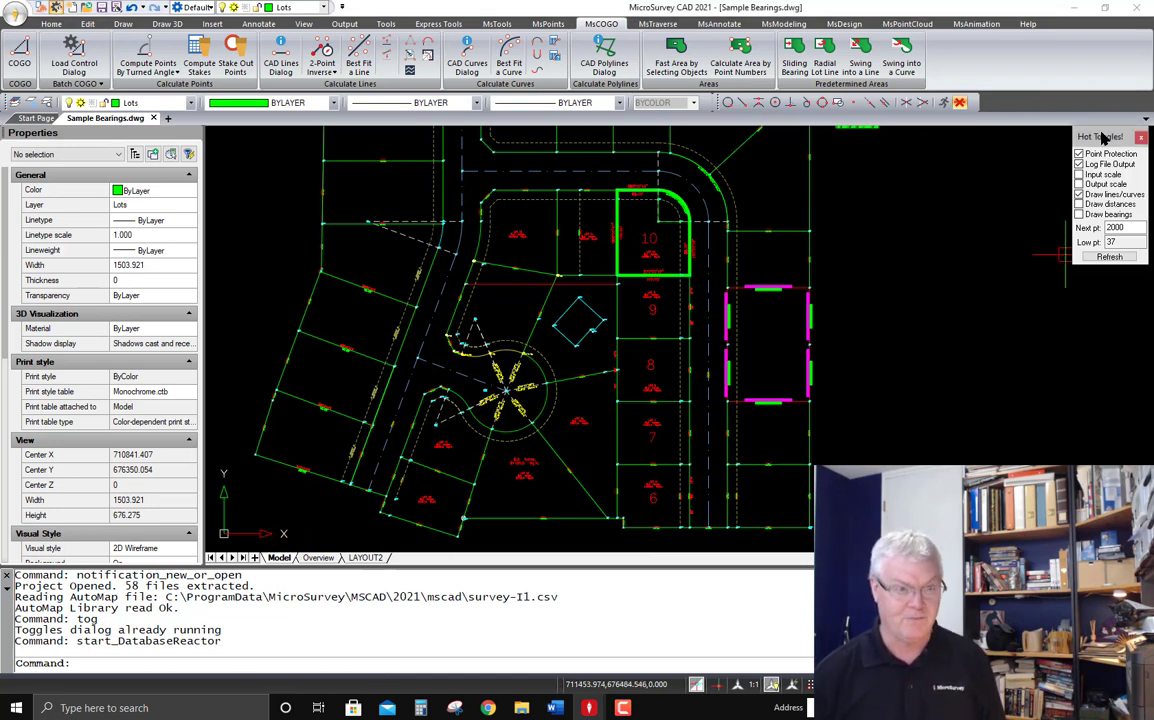
left_click(1079, 195)
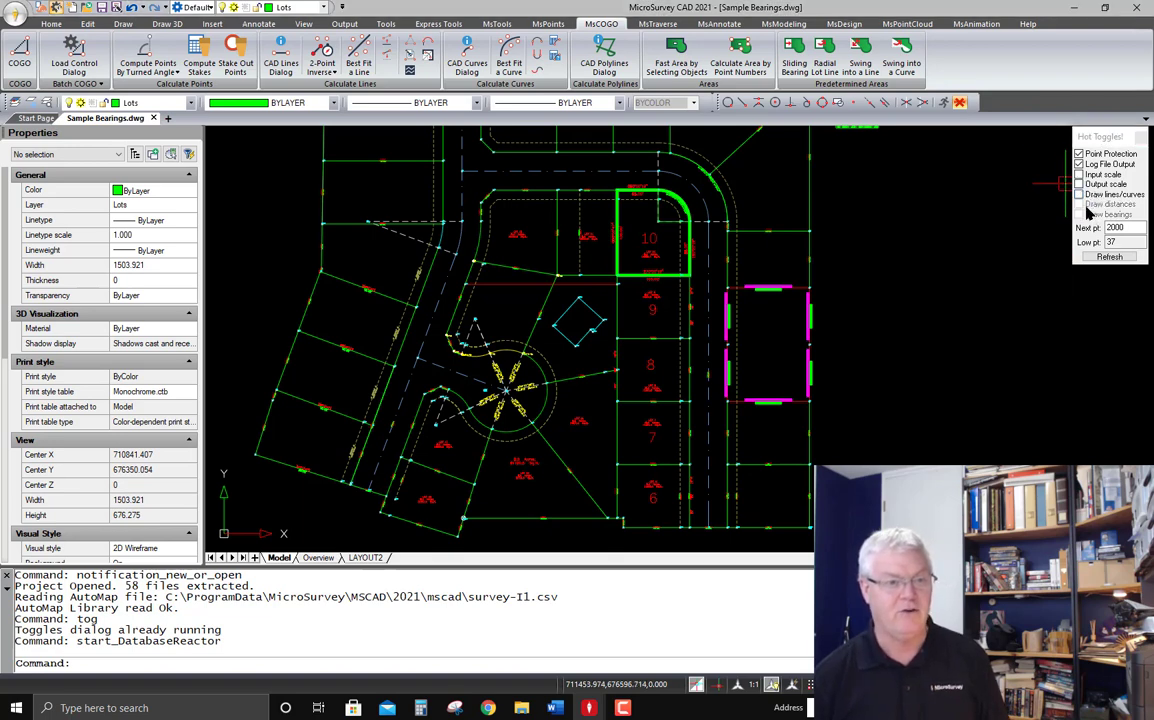
left_click(1079, 194)
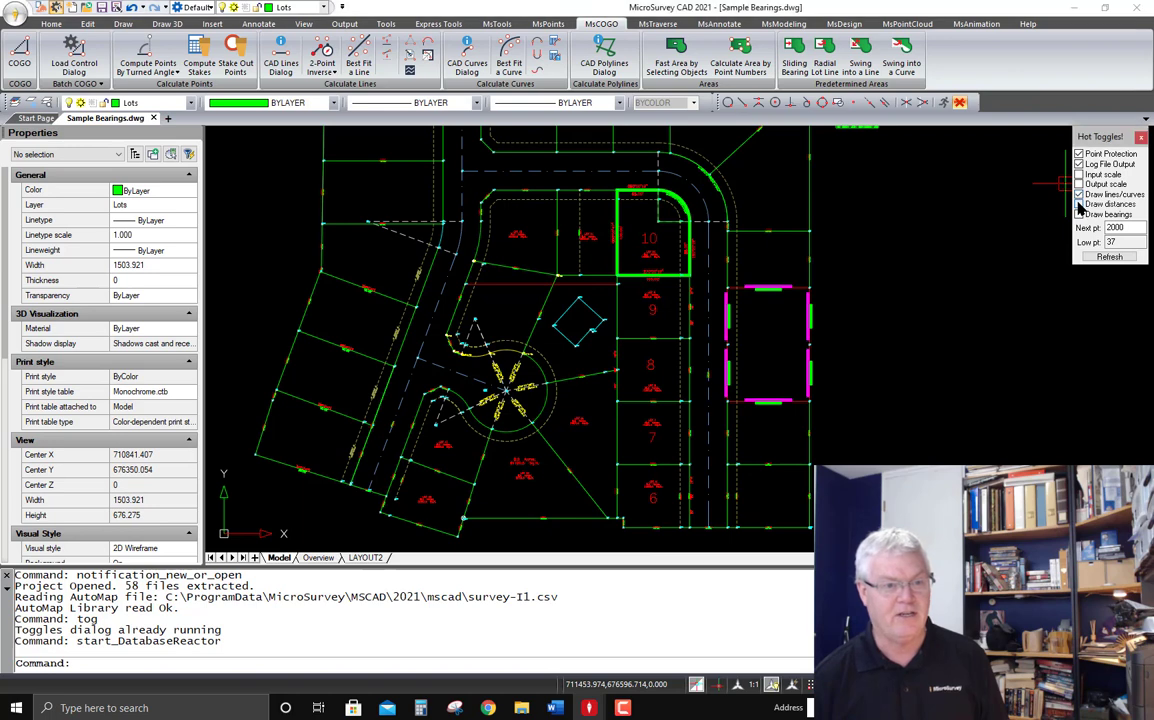
left_click(1079, 214)
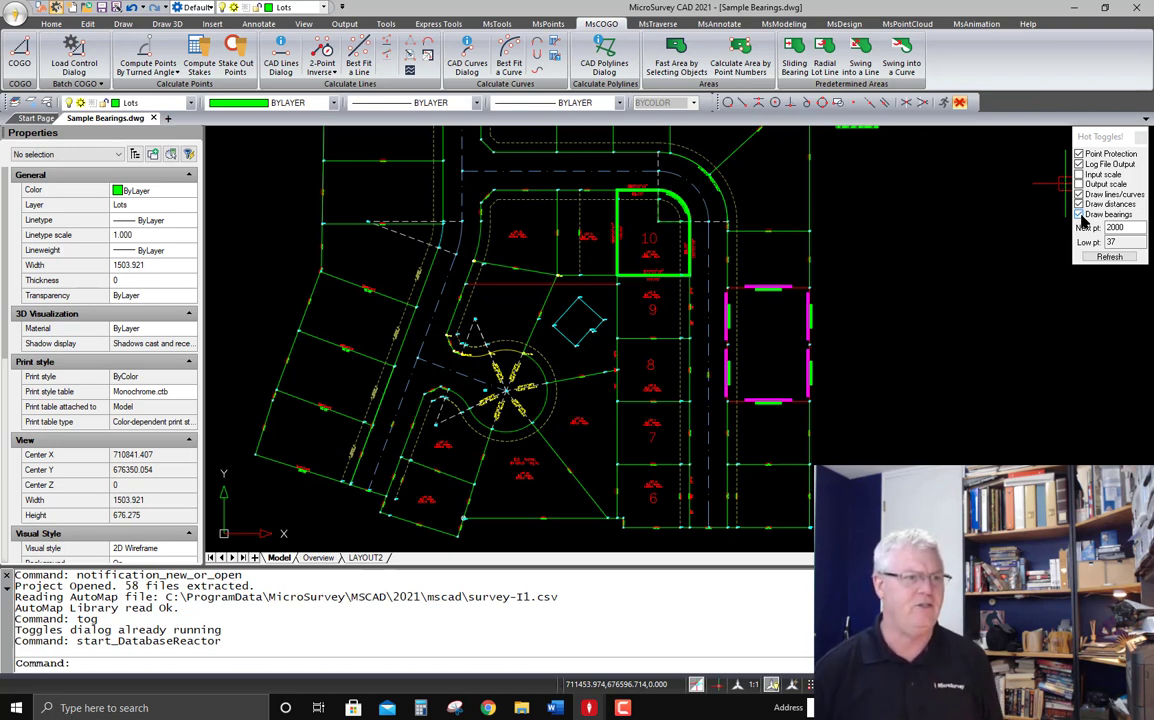
Display the IPN point numbers across the drawing
left_click(548, 25)
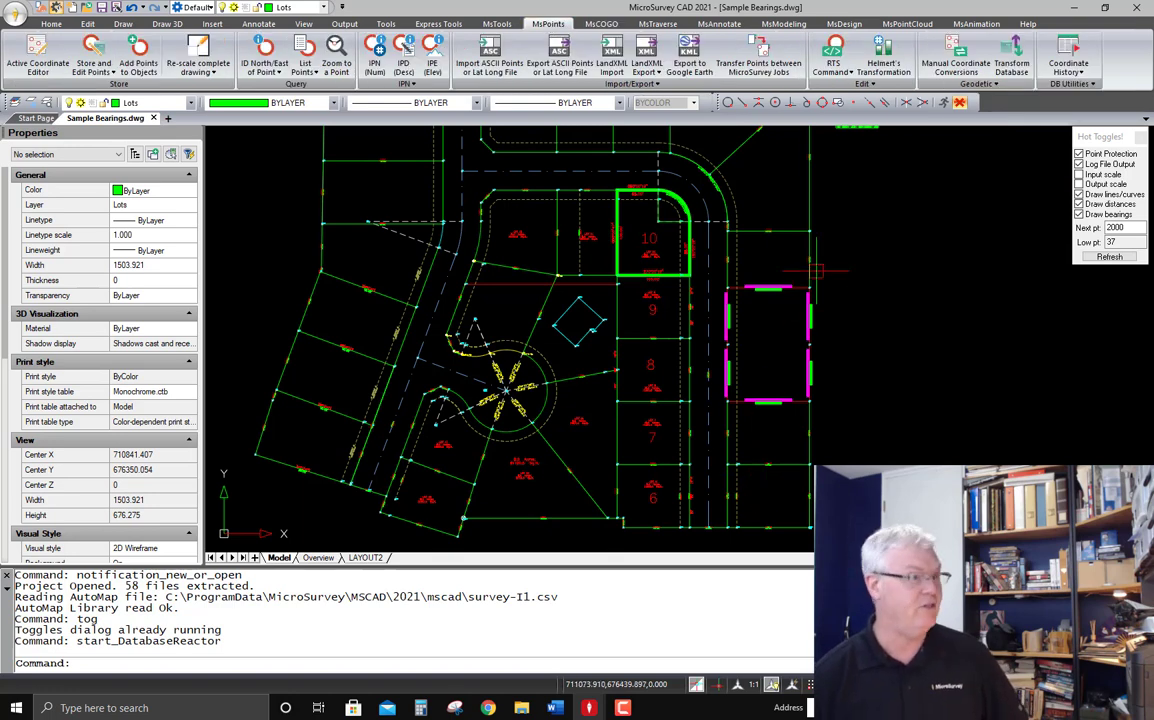
left_click(376, 52)
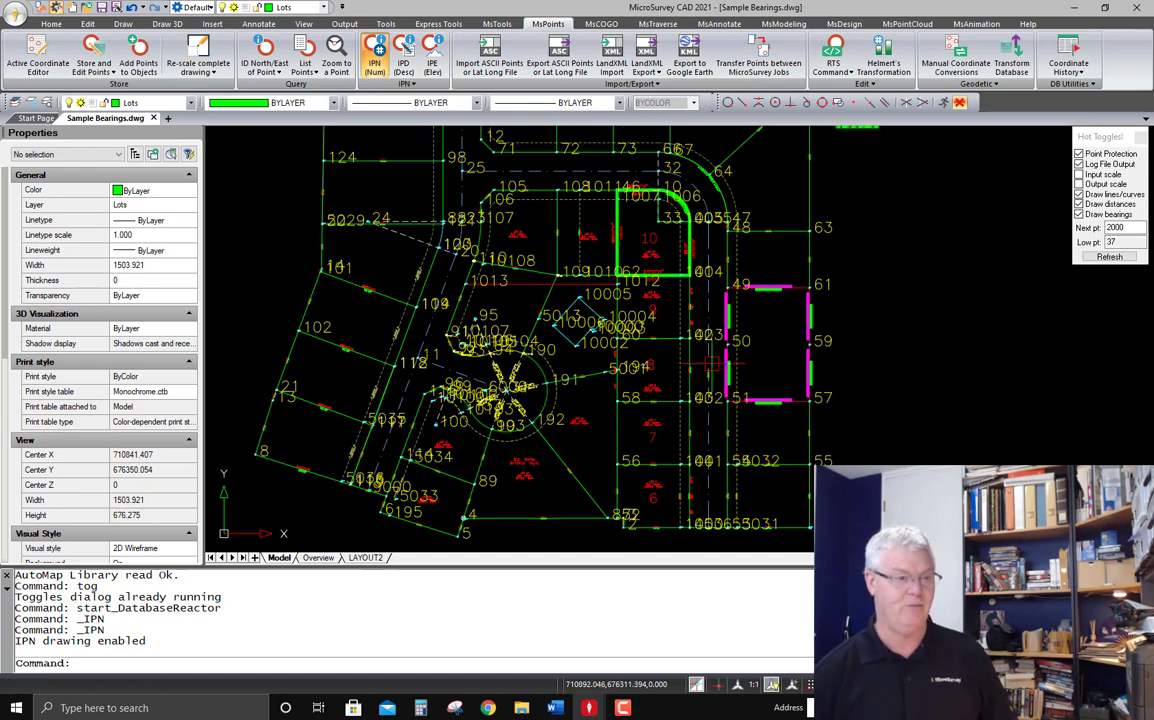
Examine the point number labels up close at point 55 and around the lot bounded by points 51, 57, 55 and 54
scroll(634, 325, "up", 5)
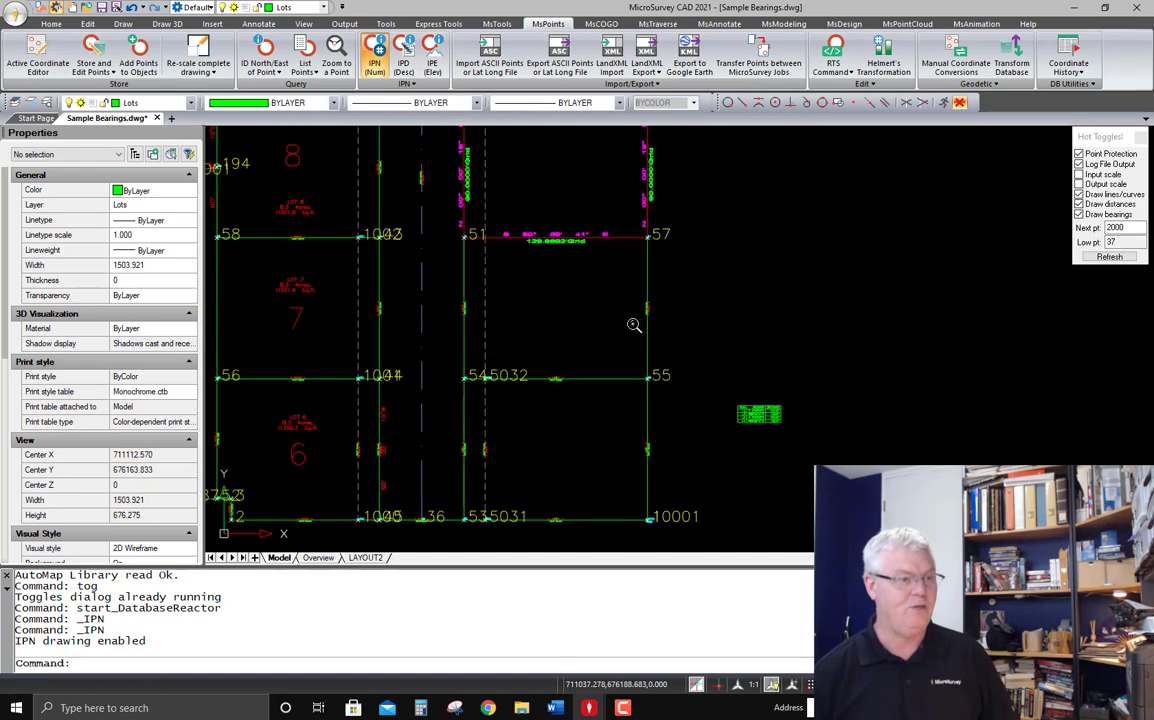
scroll(610, 310, "up", 2)
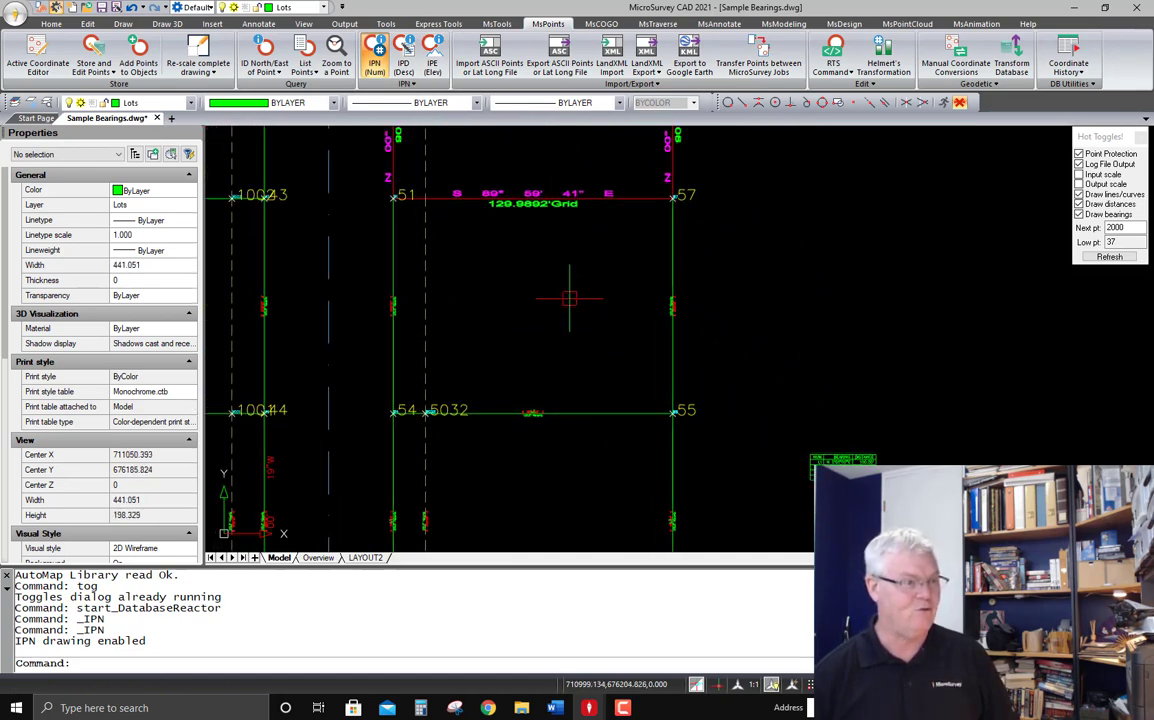
scroll(569, 298, "up", 1)
middle_click_drag(570, 299, 575, 305)
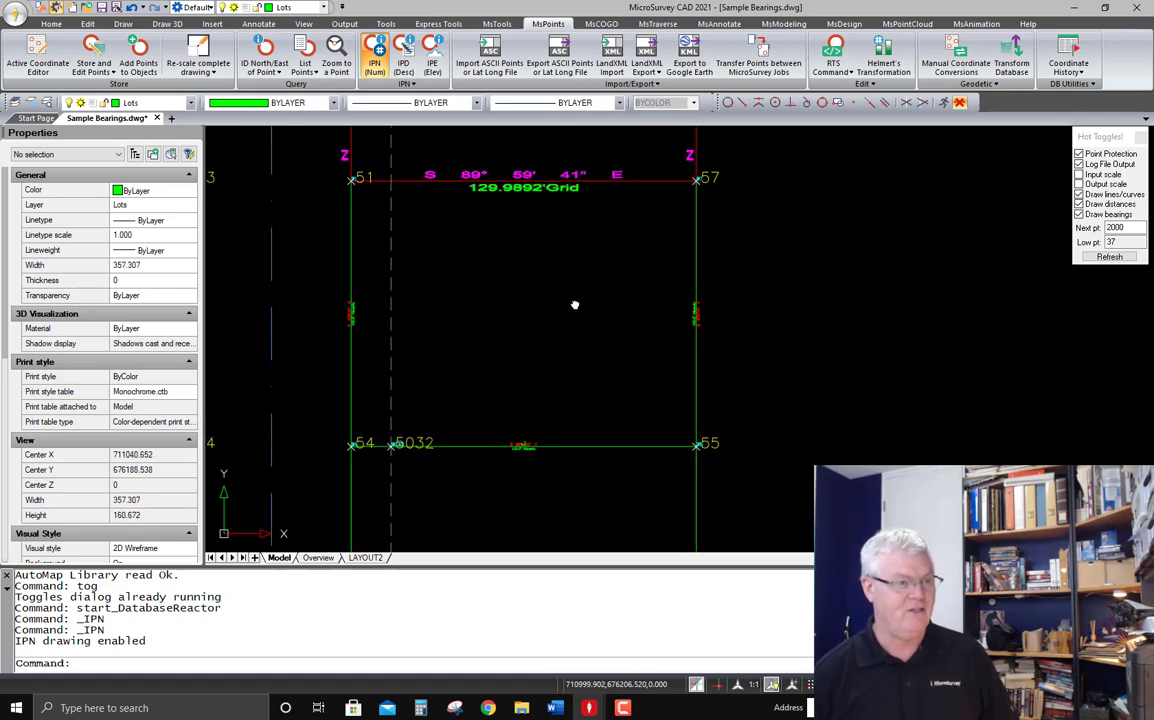
scroll(695, 442, "up", 4)
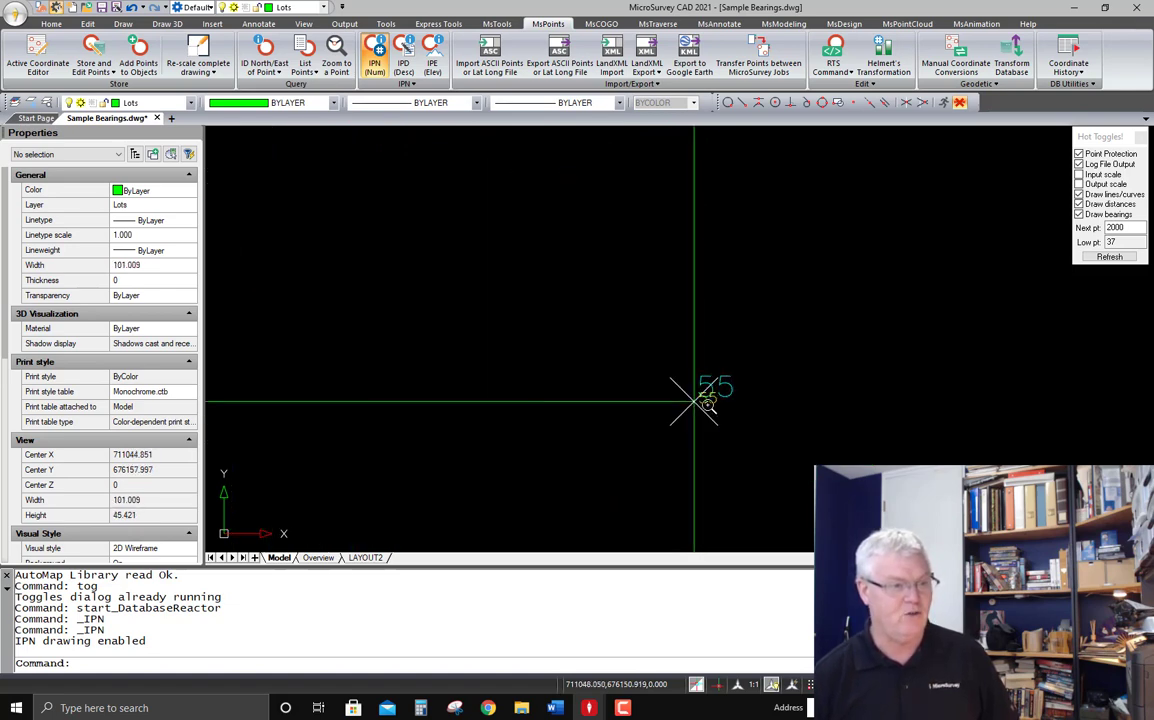
scroll(708, 405, "up", 3)
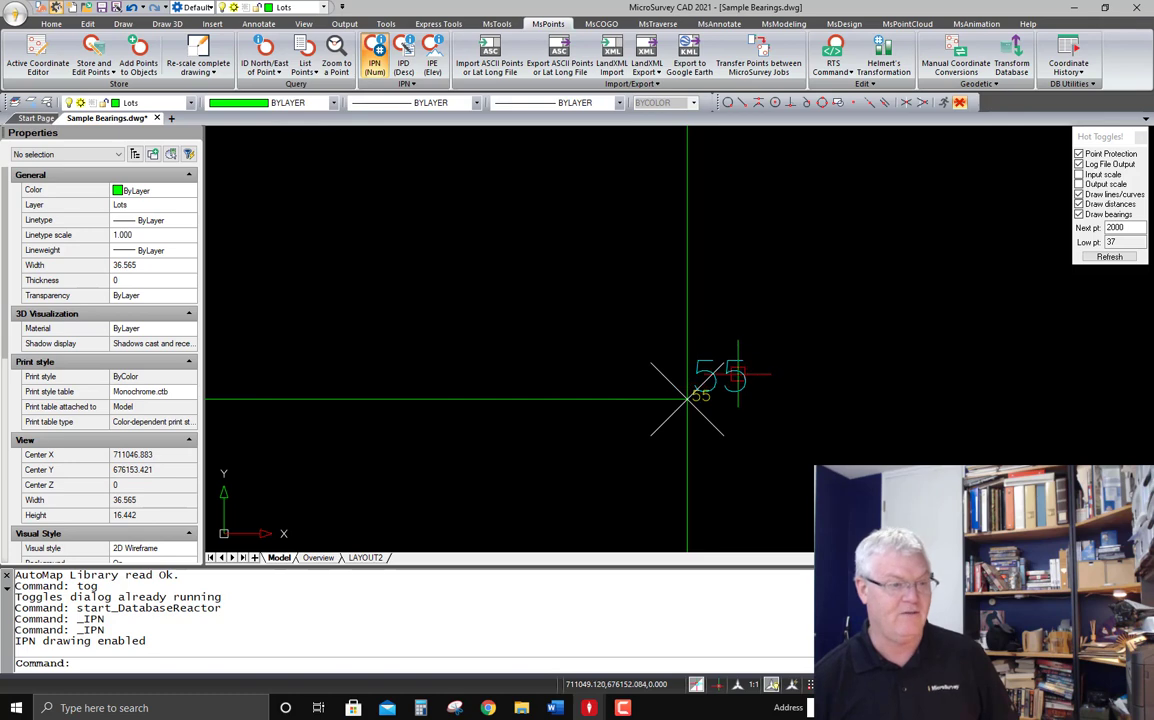
scroll(826, 424, "down", 3)
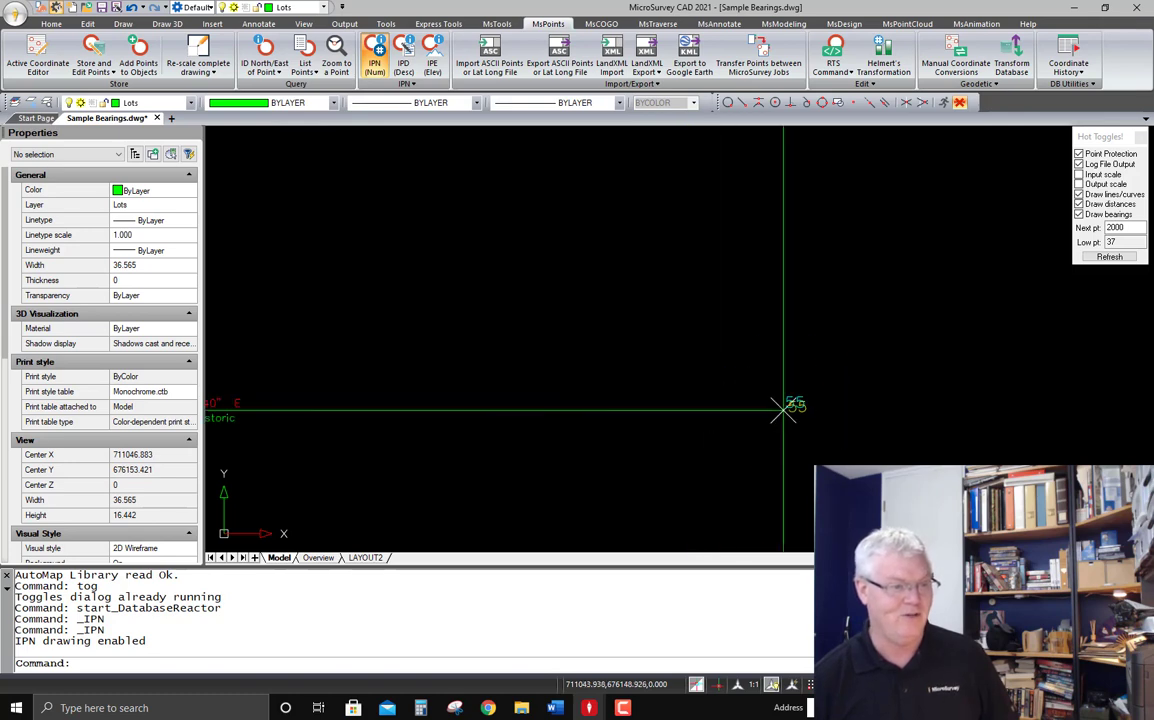
scroll(753, 441, "down", 4)
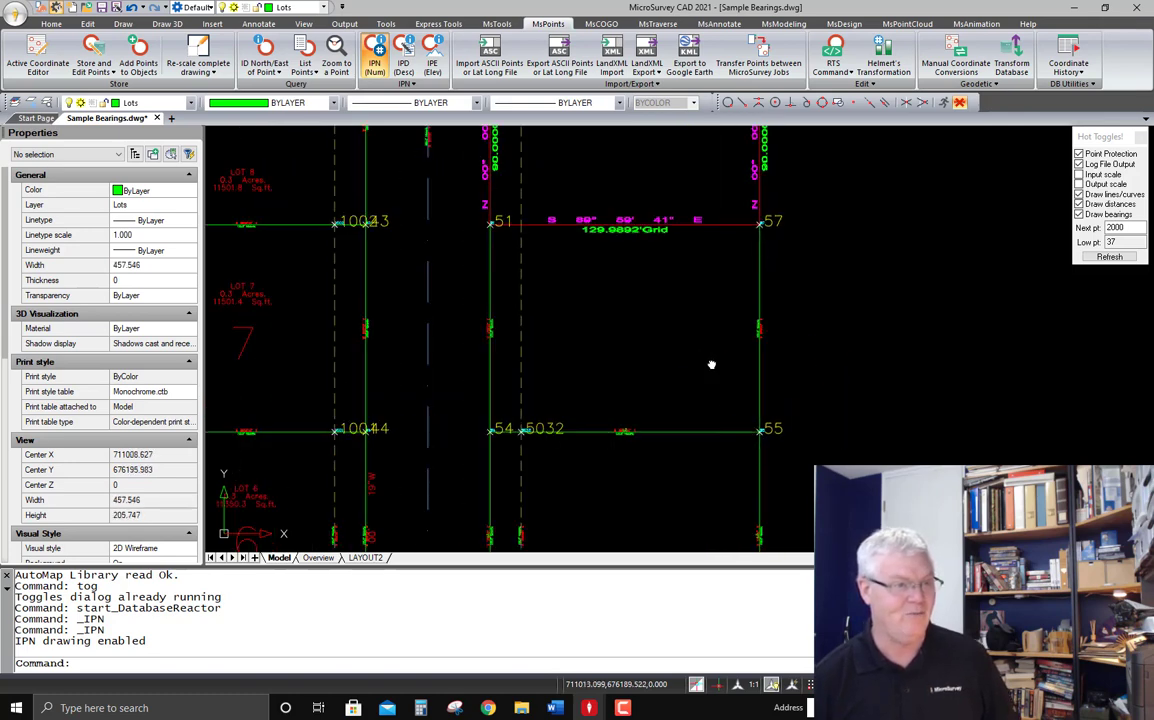
middle_click_drag(711, 363, 699, 374)
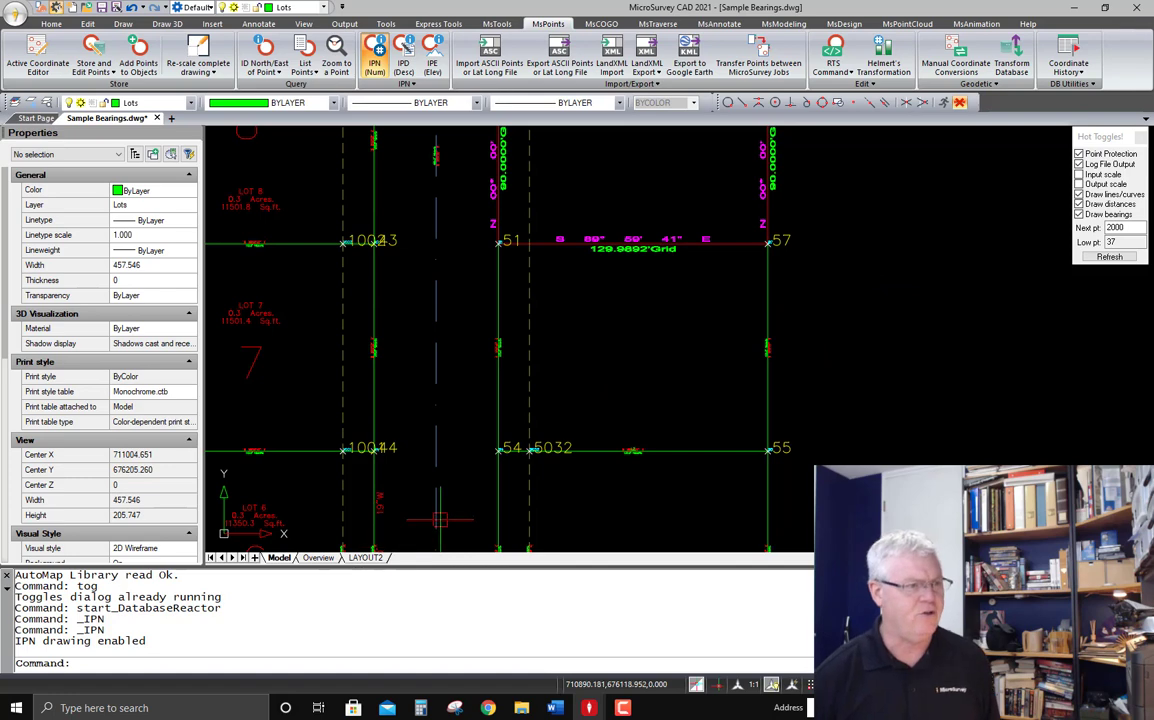
Use COGO to store point 140 from point 55 with bearing 54..55, distance 54..55 and no description, and place the line's bearing label
left_click(601, 23)
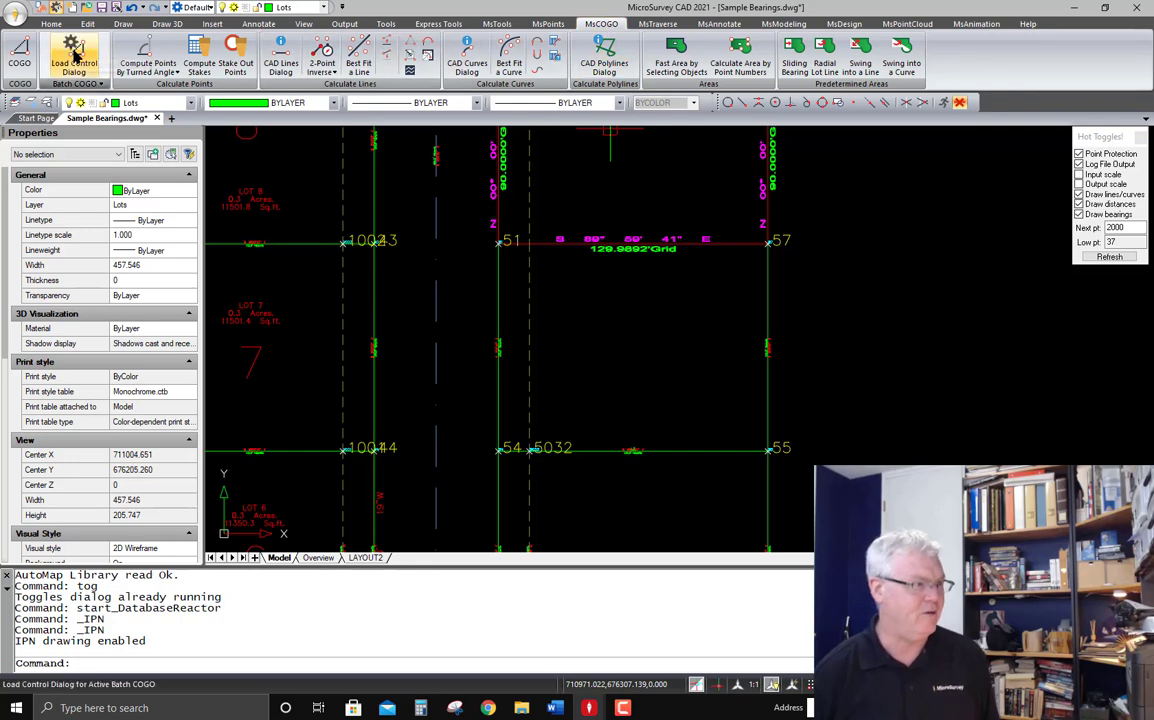
left_click(20, 52)
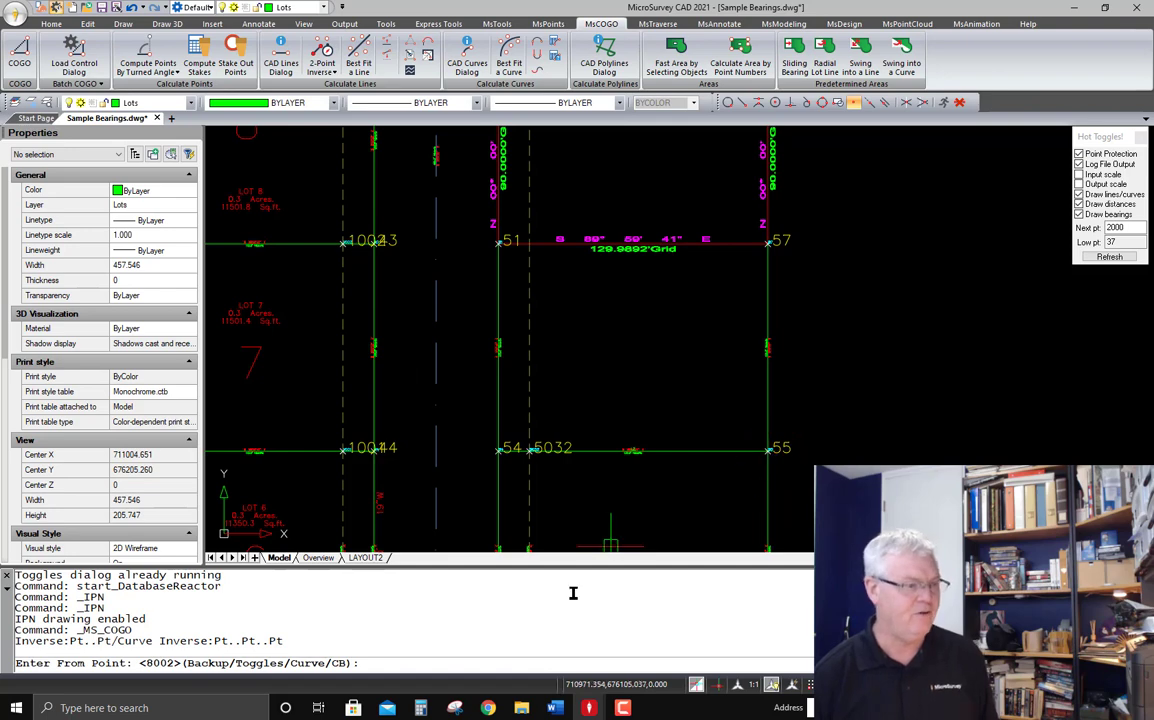
type("55")
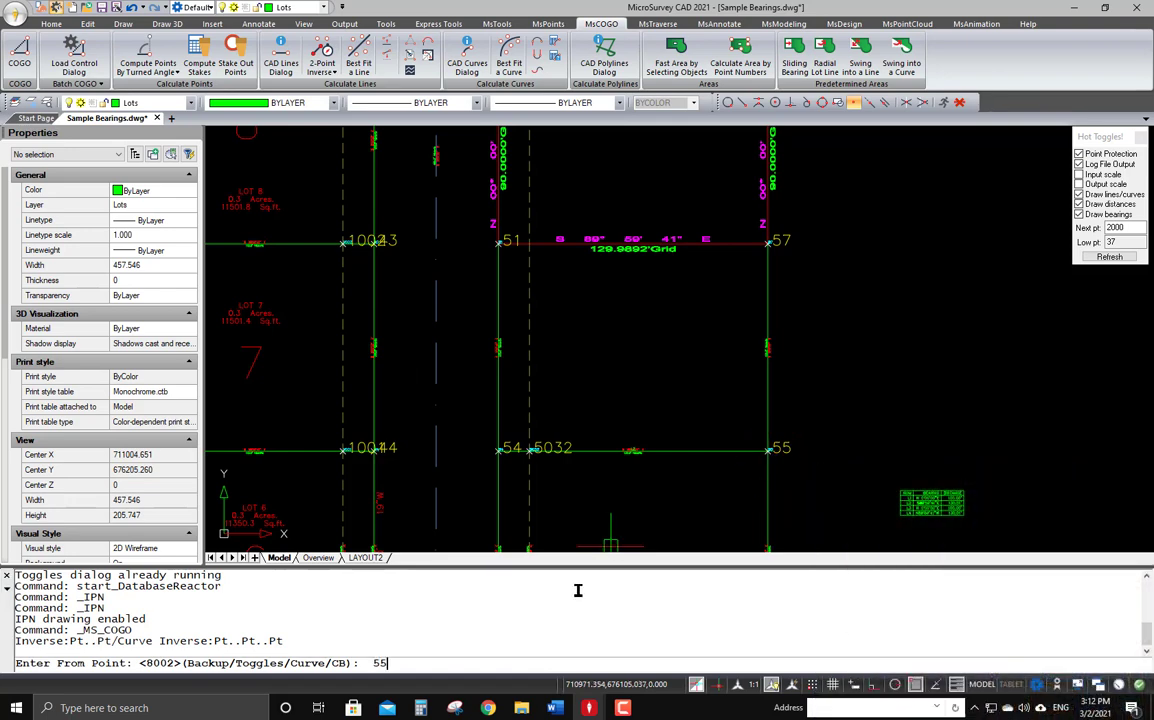
key("Return")
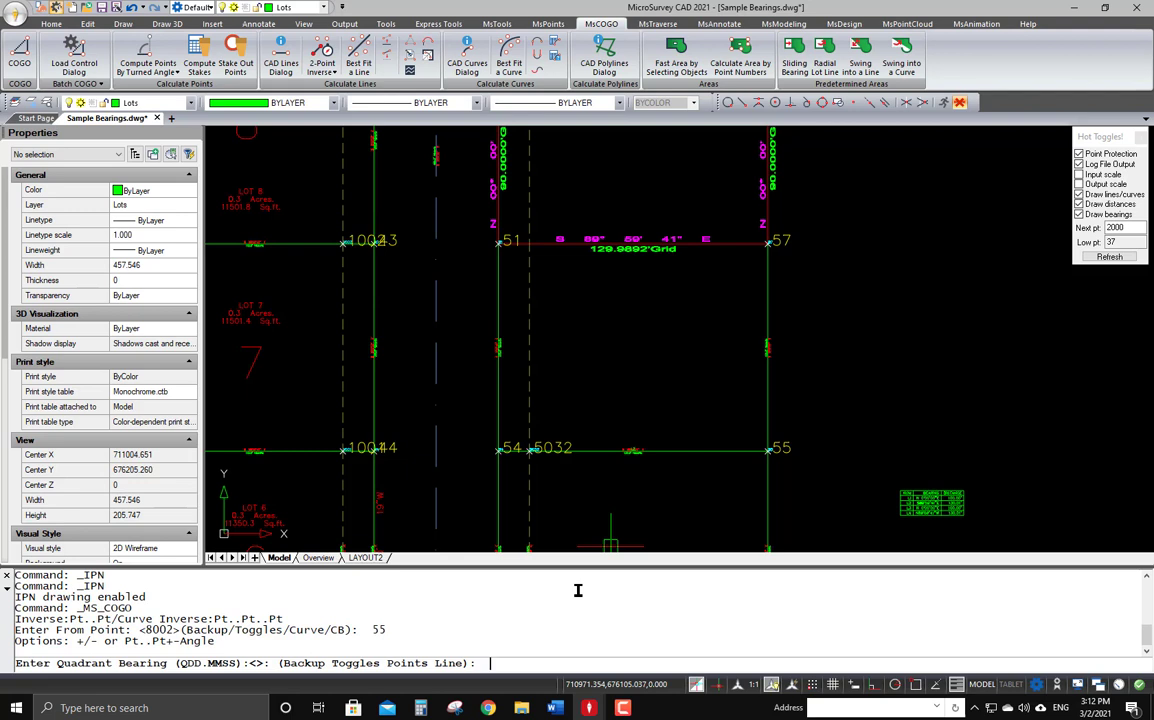
type("54..55")
key("Return")
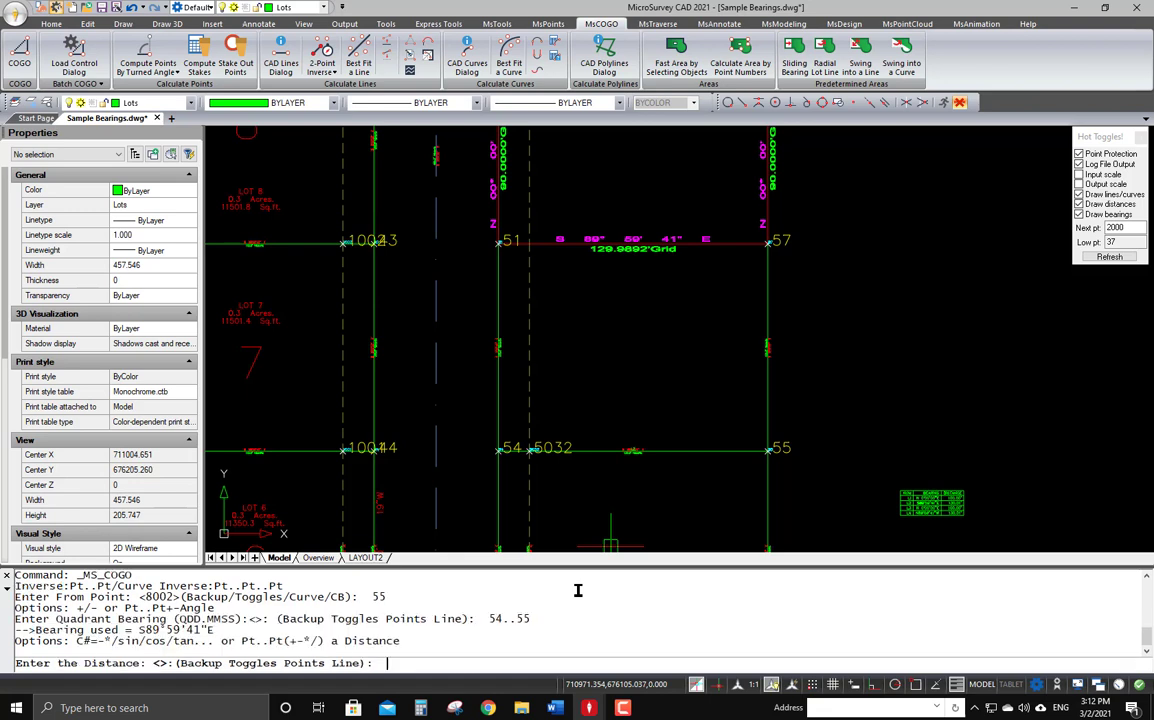
type("54..55")
key("Return")
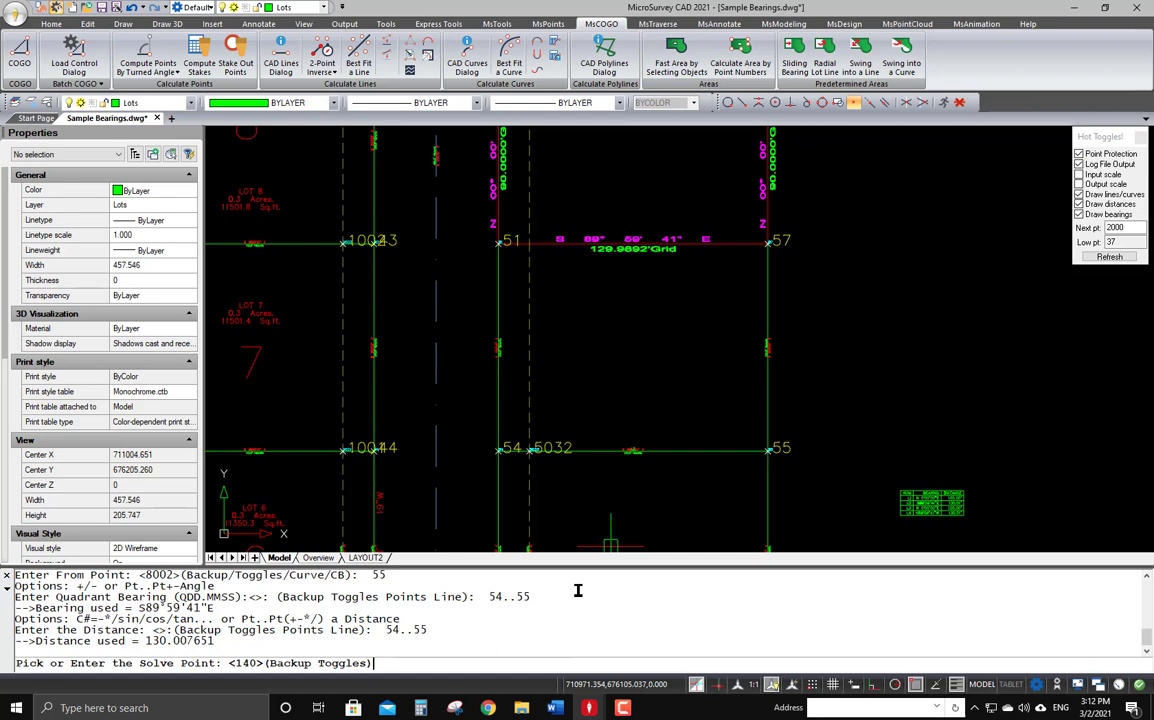
key("Return")
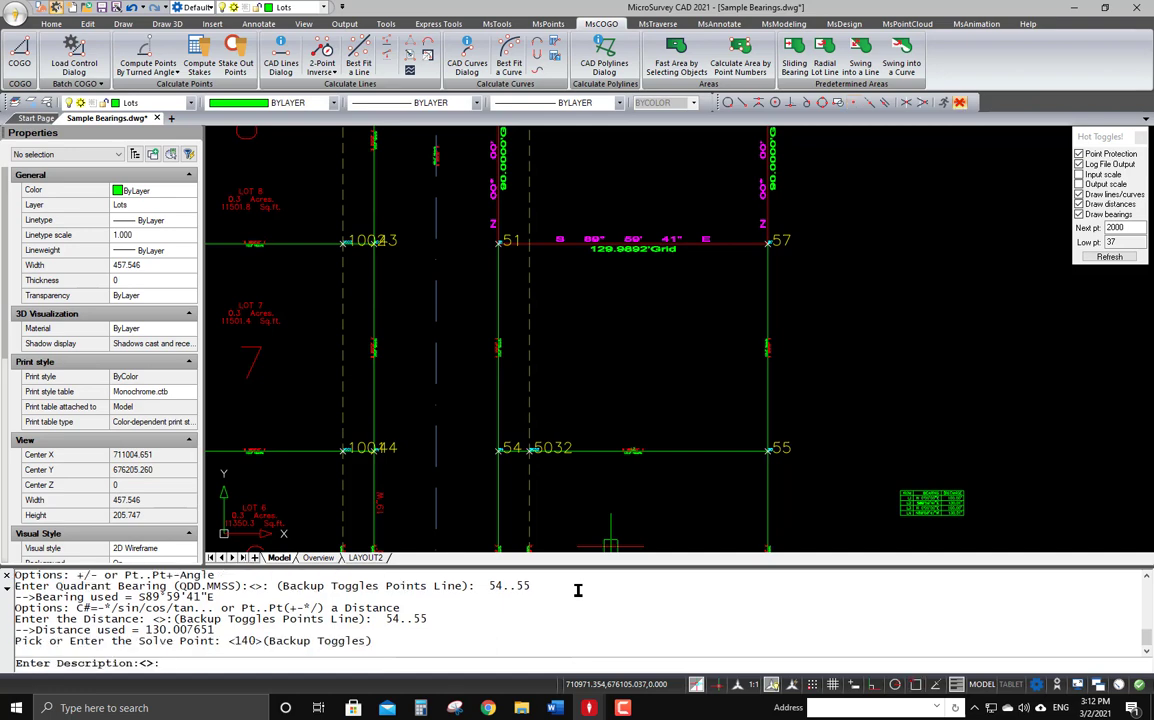
key("Return")
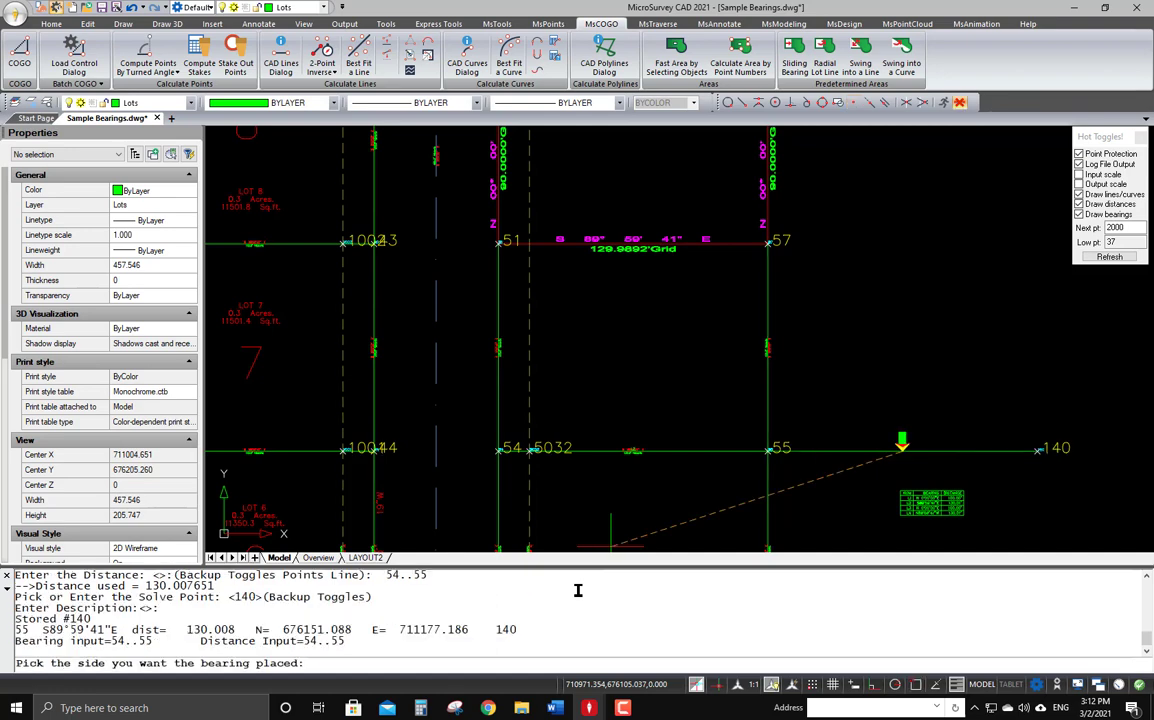
key("Return")
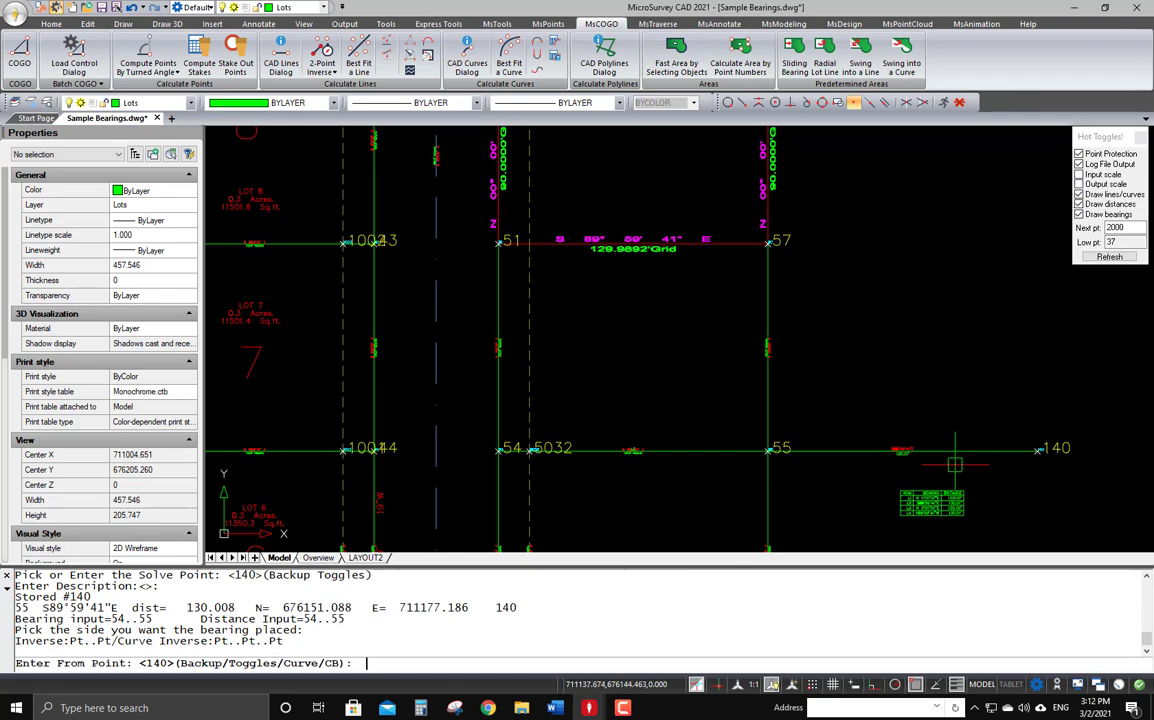
Set up a COGO intersection from point 140 with bearing 55..57, a blank distance and solve point 141
scroll(958, 458, "up", 3)
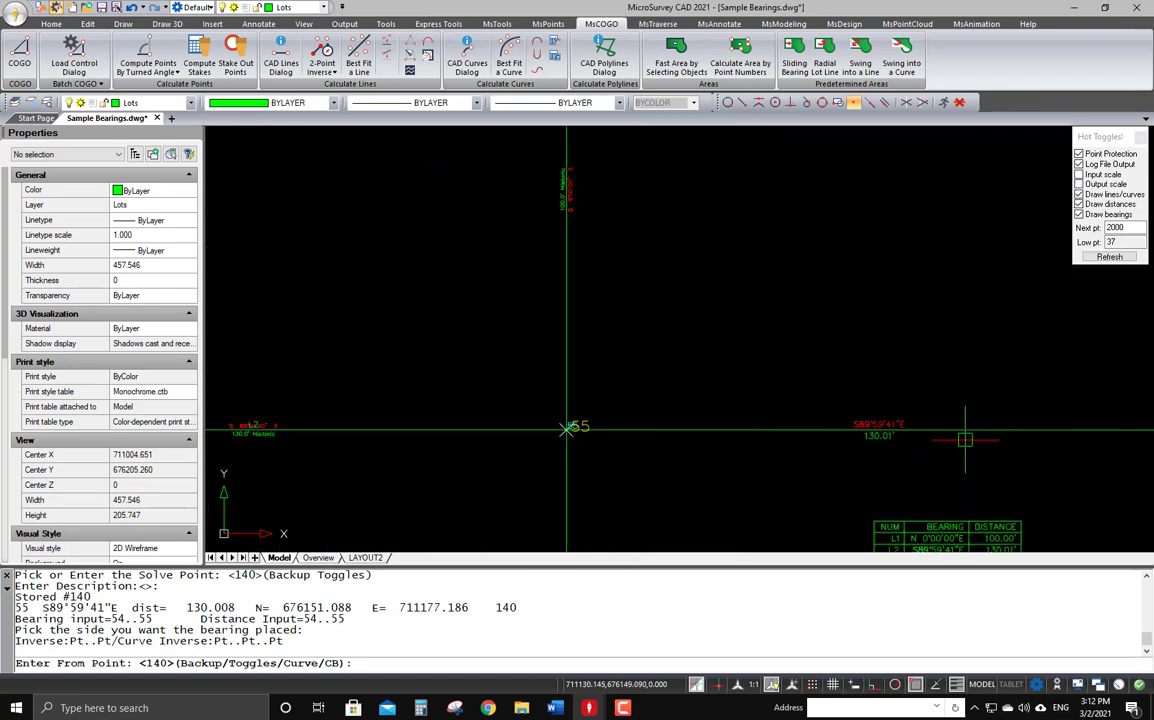
scroll(805, 490, "down", 2)
middle_click_drag(888, 366, 783, 405)
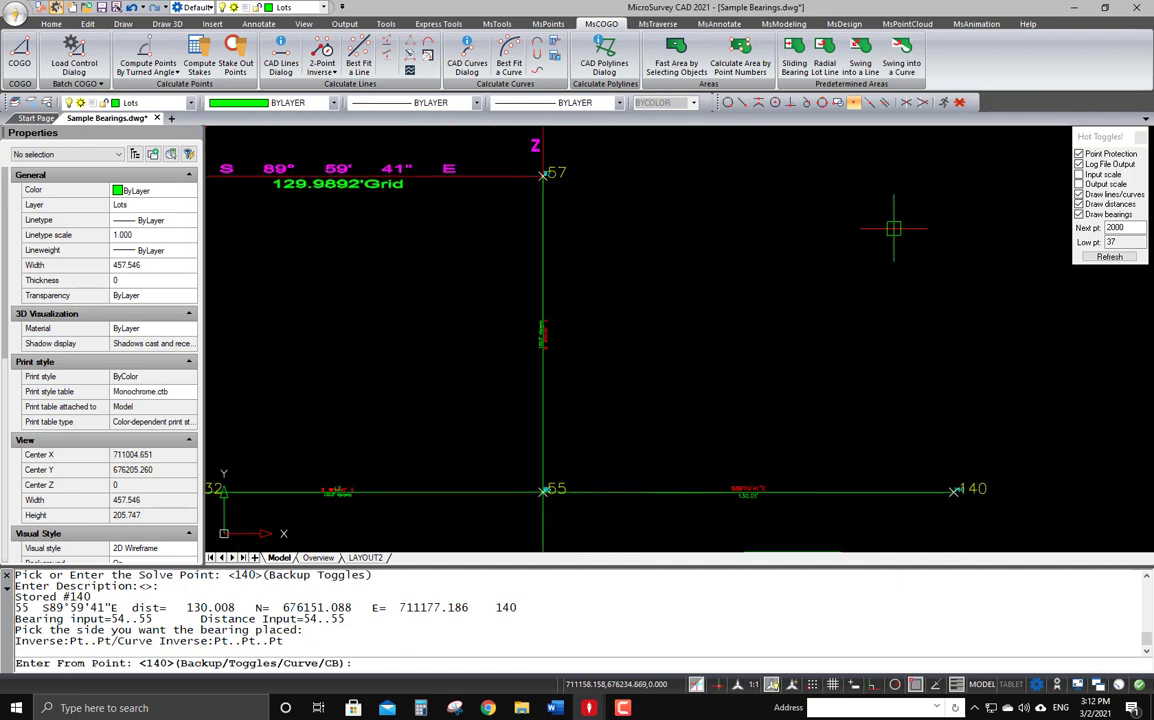
scroll(956, 232, "down", 1)
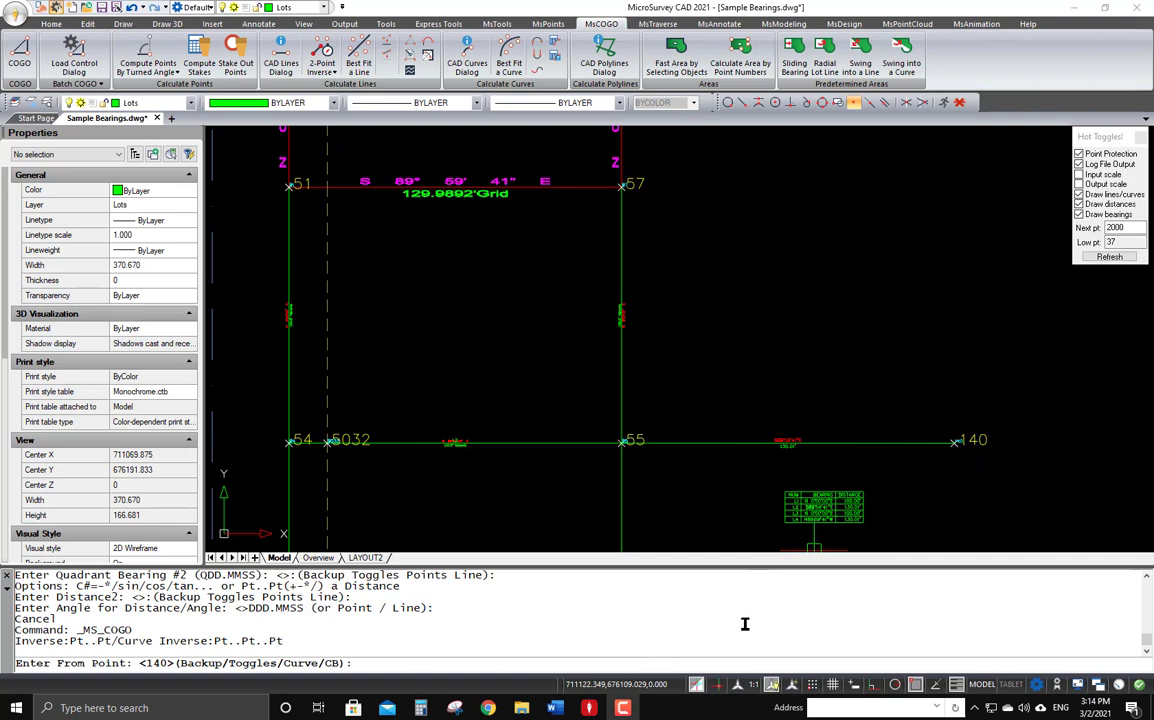
key("Return")
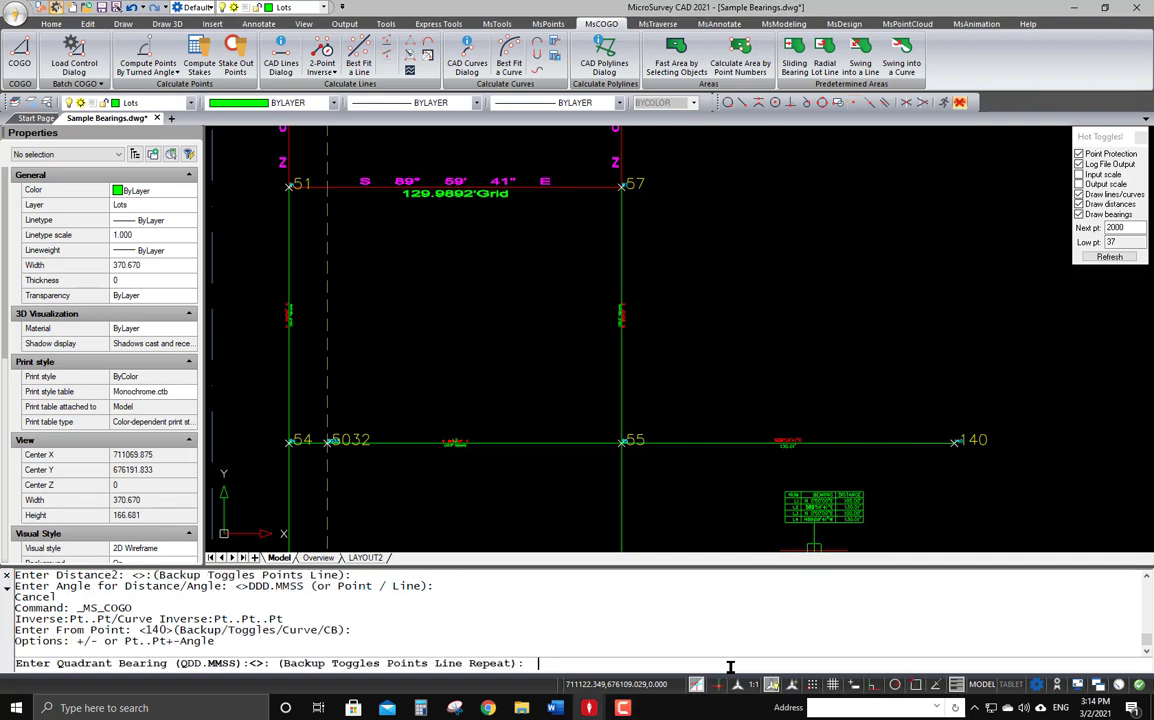
type("55..57")
key("Return")
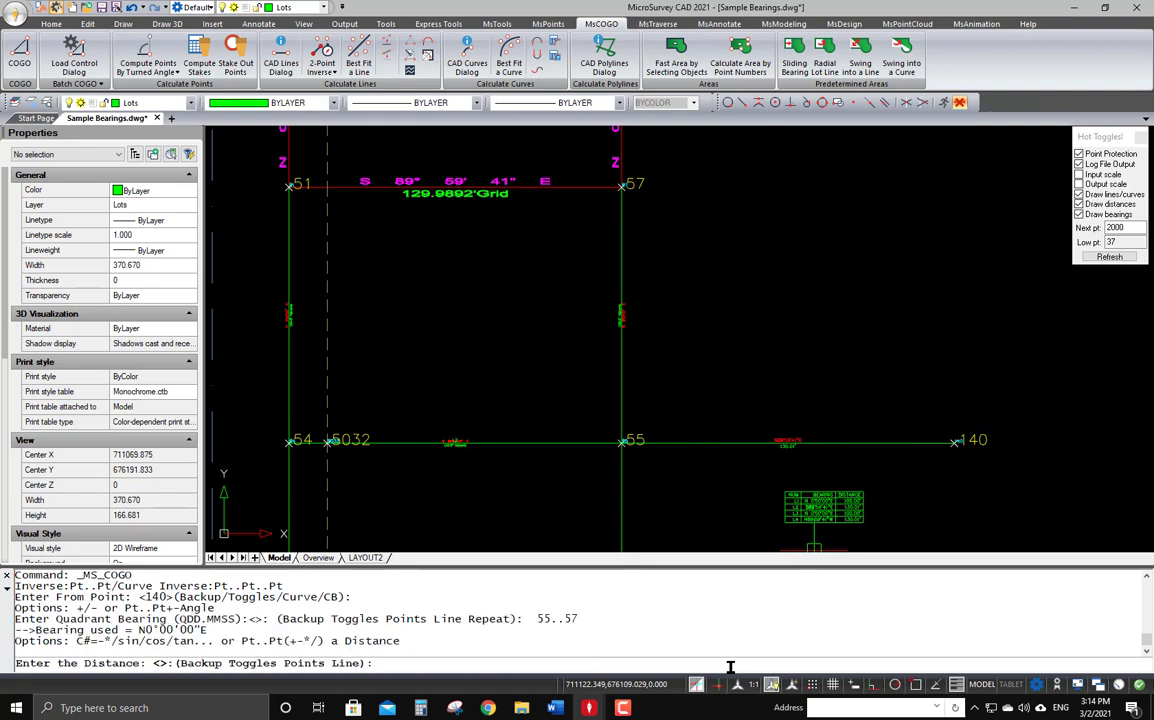
key("Return")
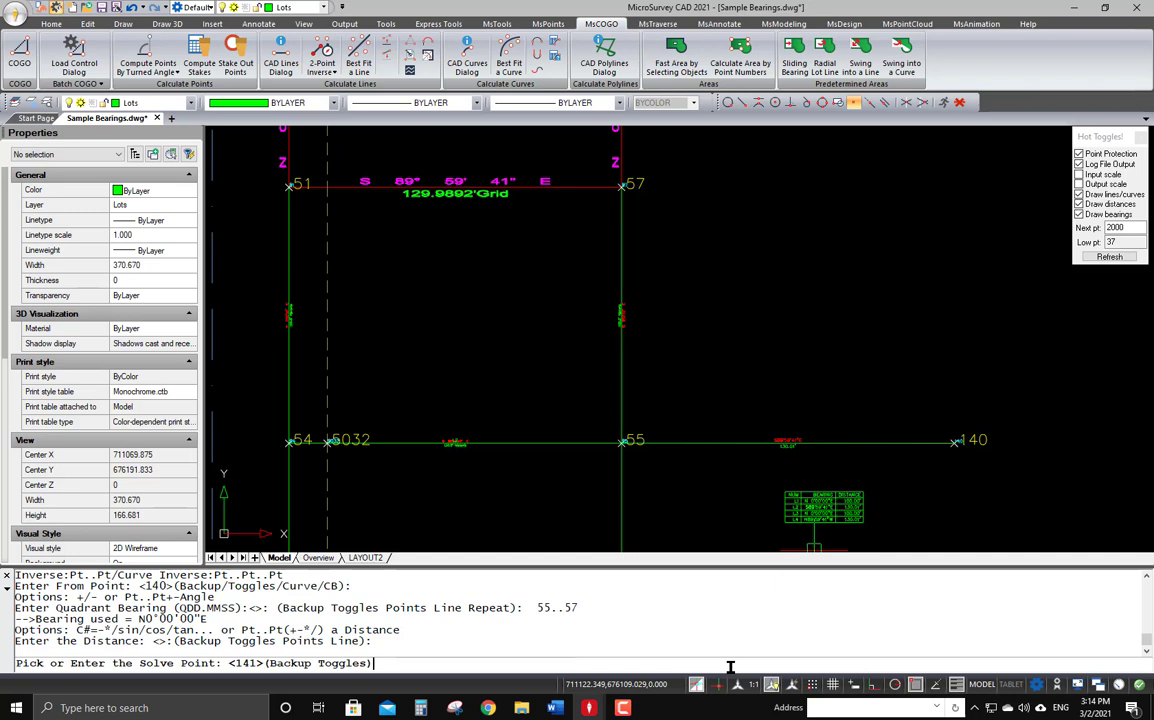
type("141")
key("Return")
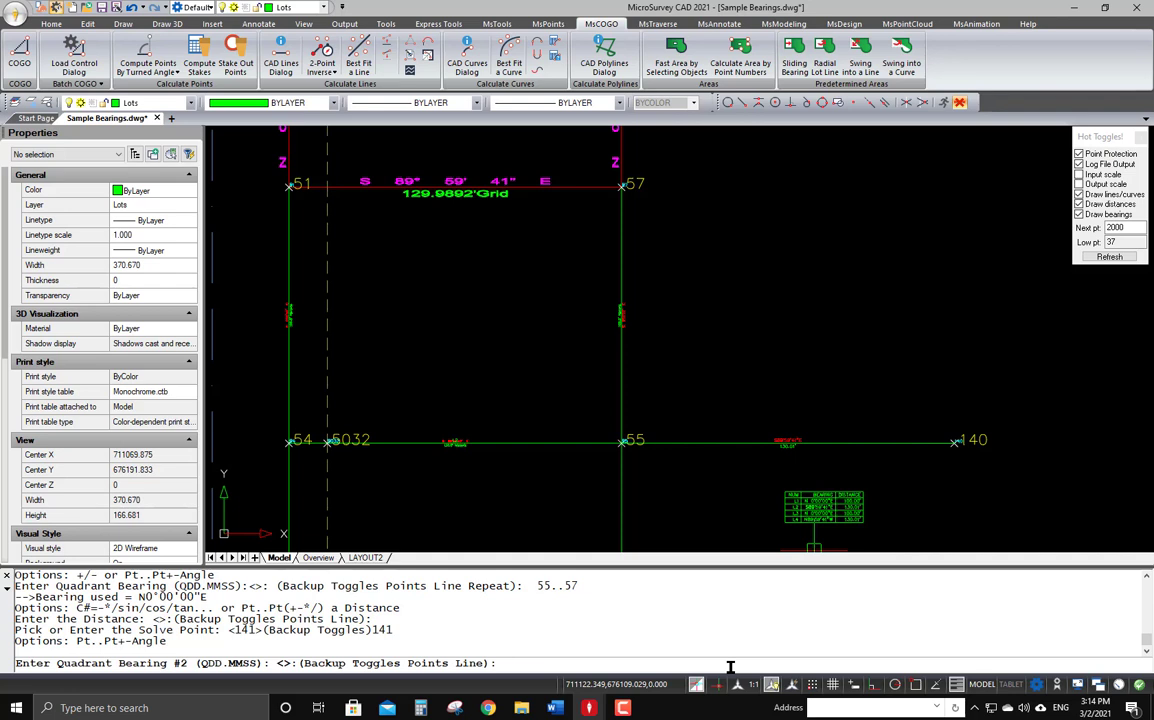
Complete the COGO intersection with second bearing 51..57 to point 57 and no description, place both new lines' bearing labels, and end COGO
type("51..57")
key("Return")
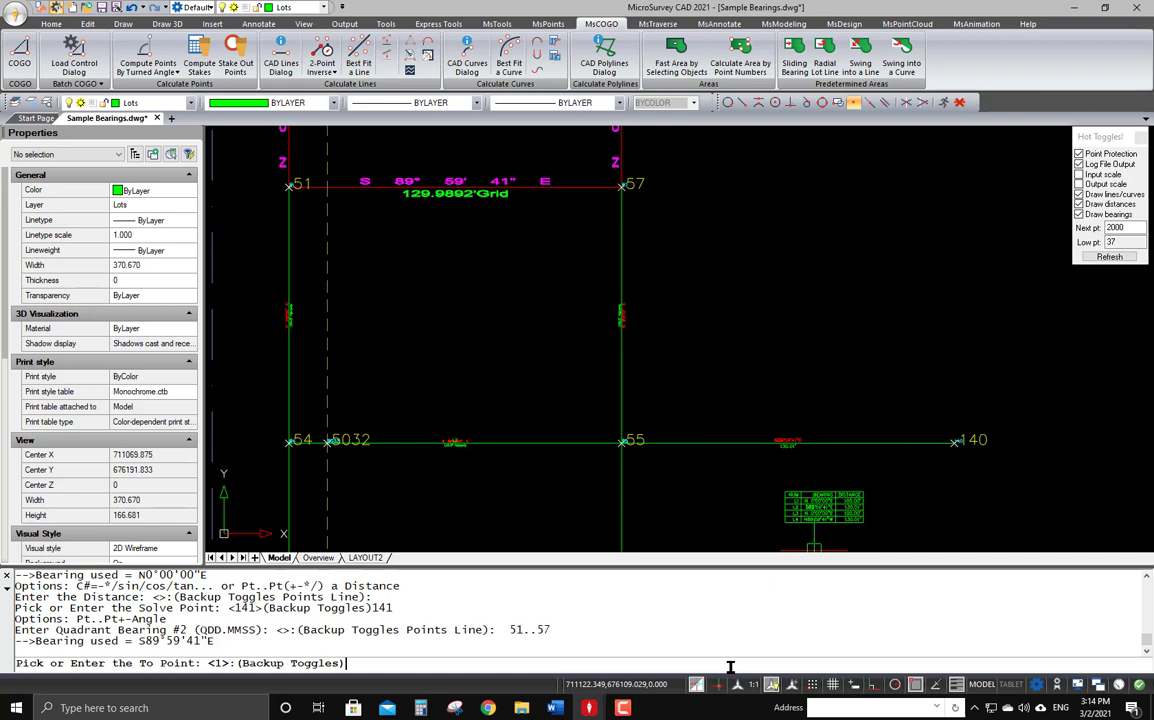
type("57")
key("Return")
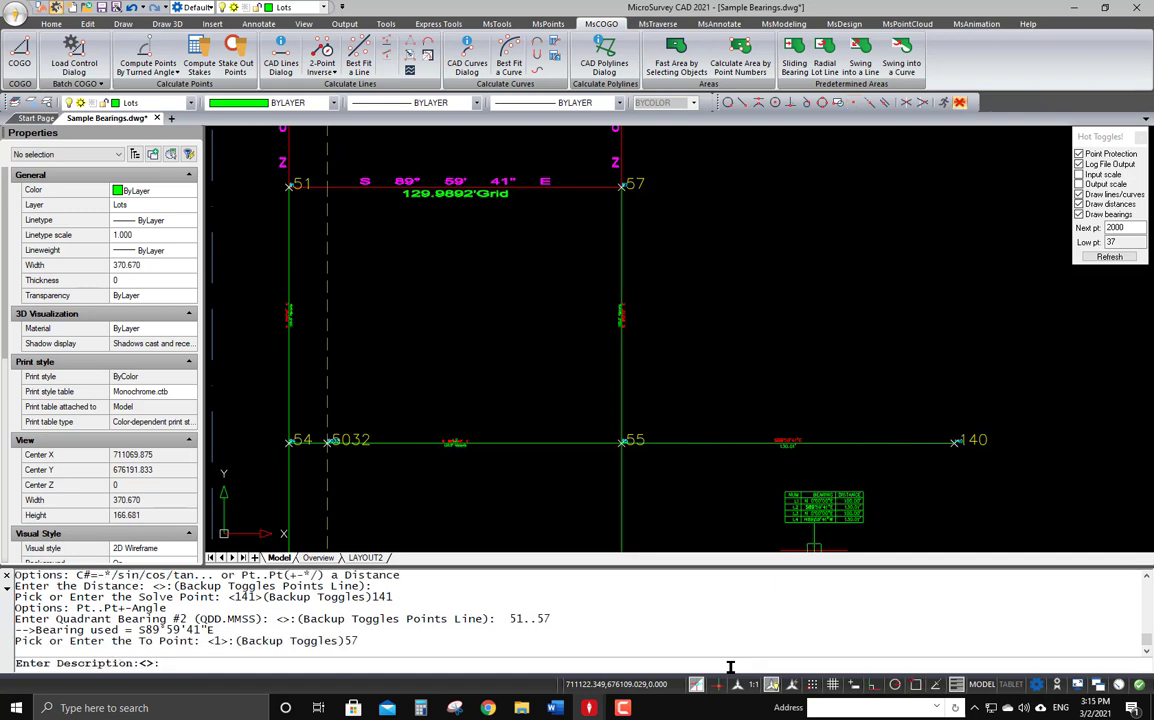
key("Return")
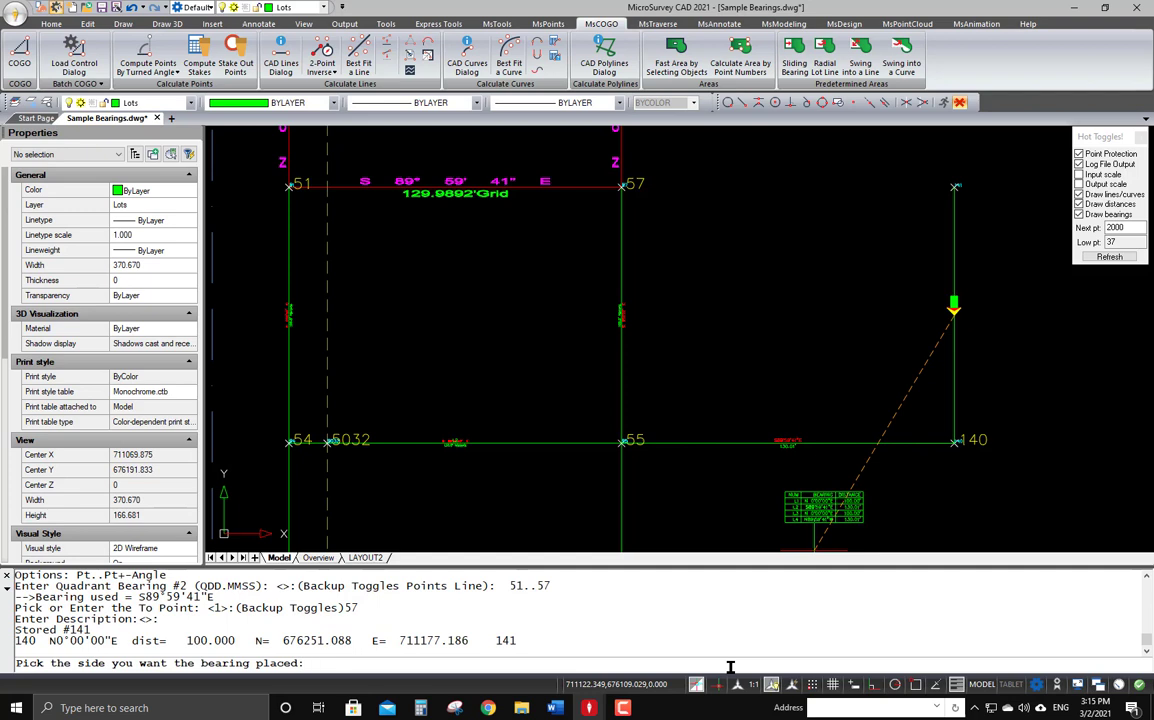
key("Return")
key("Return")
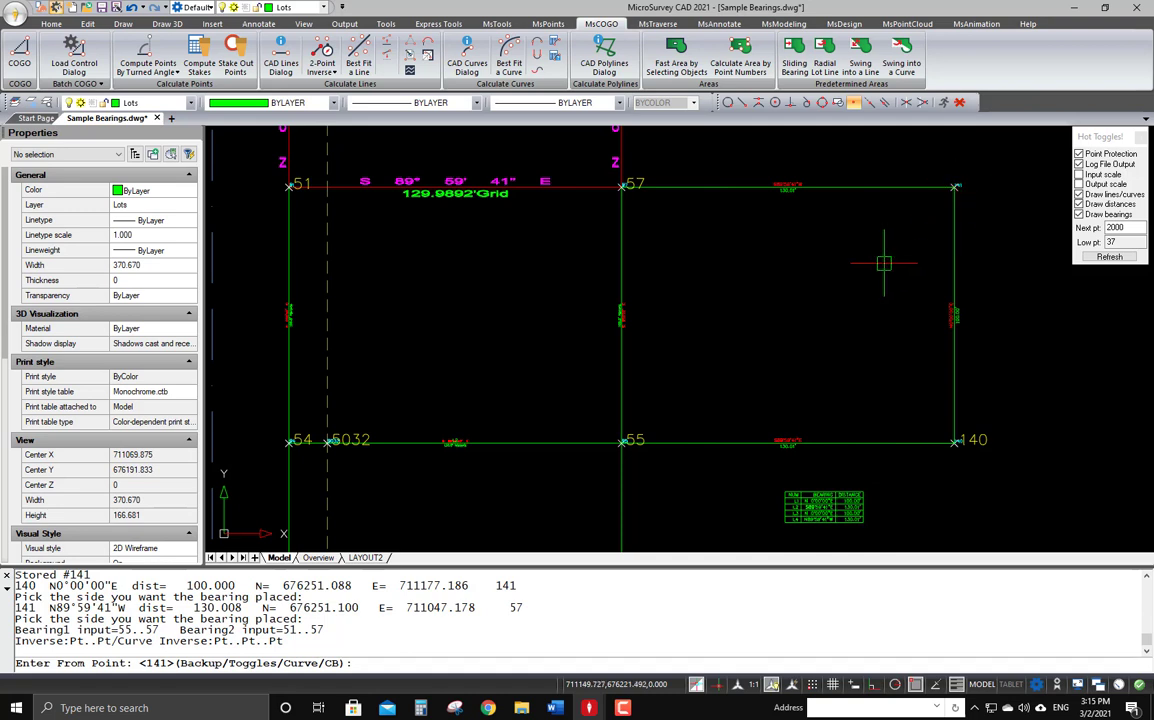
middle_click_drag(884, 263, 868, 273)
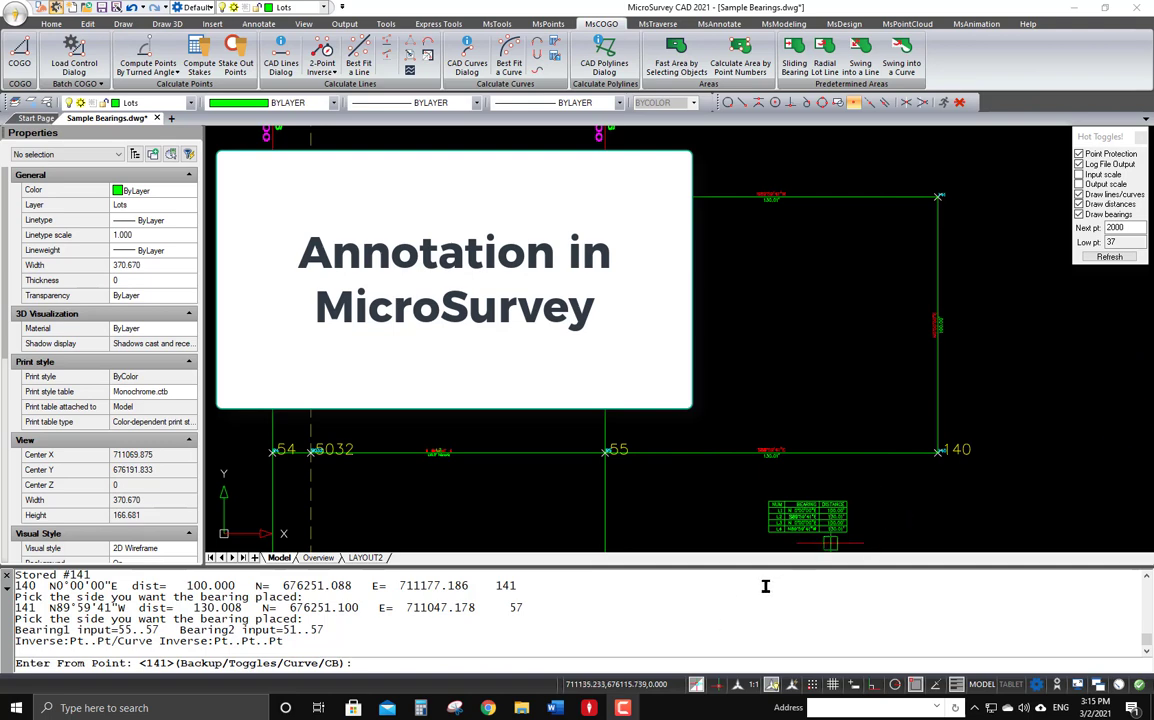
key("Escape")
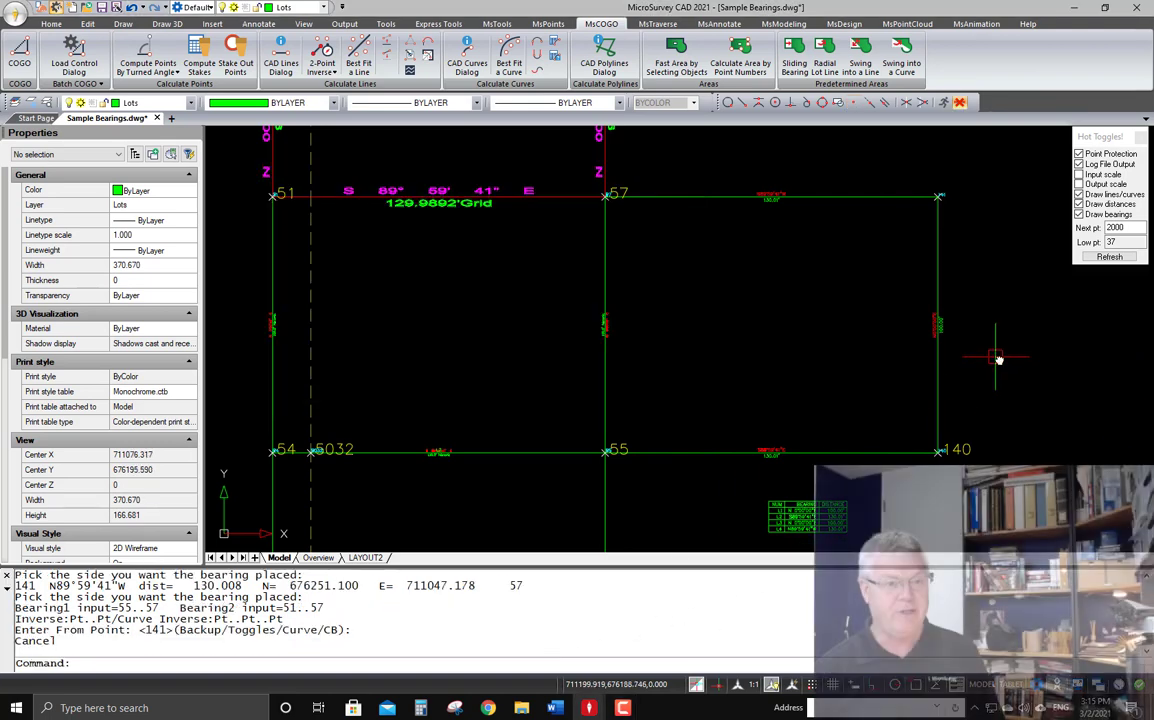
Examine the bearing and distance labels along the lines joining points 140, 141 and 57 on the new lot
scroll(874, 342, "up", 5)
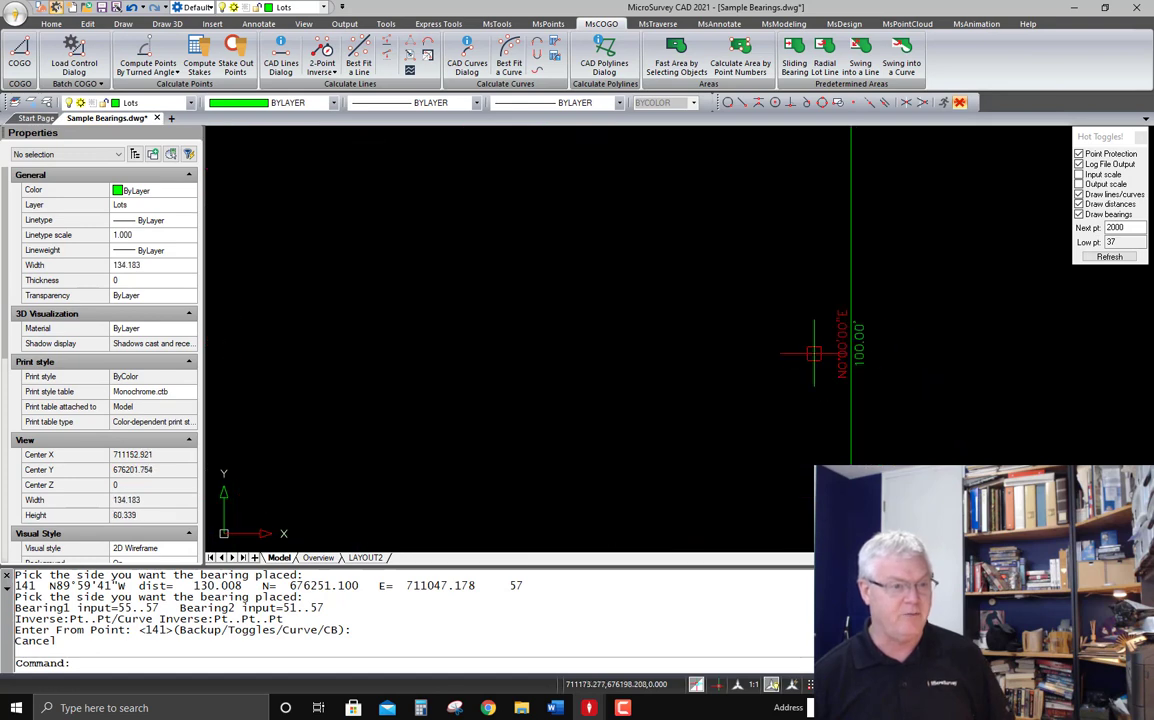
scroll(966, 432, "down", 3)
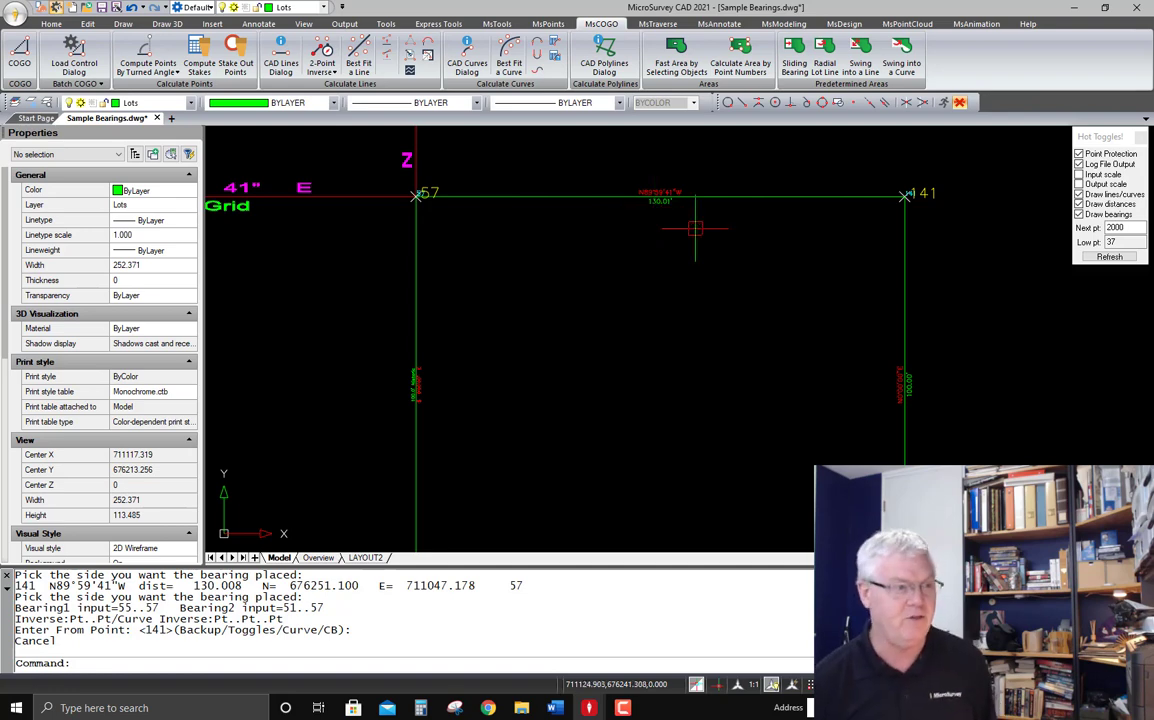
scroll(790, 243, "down", 3)
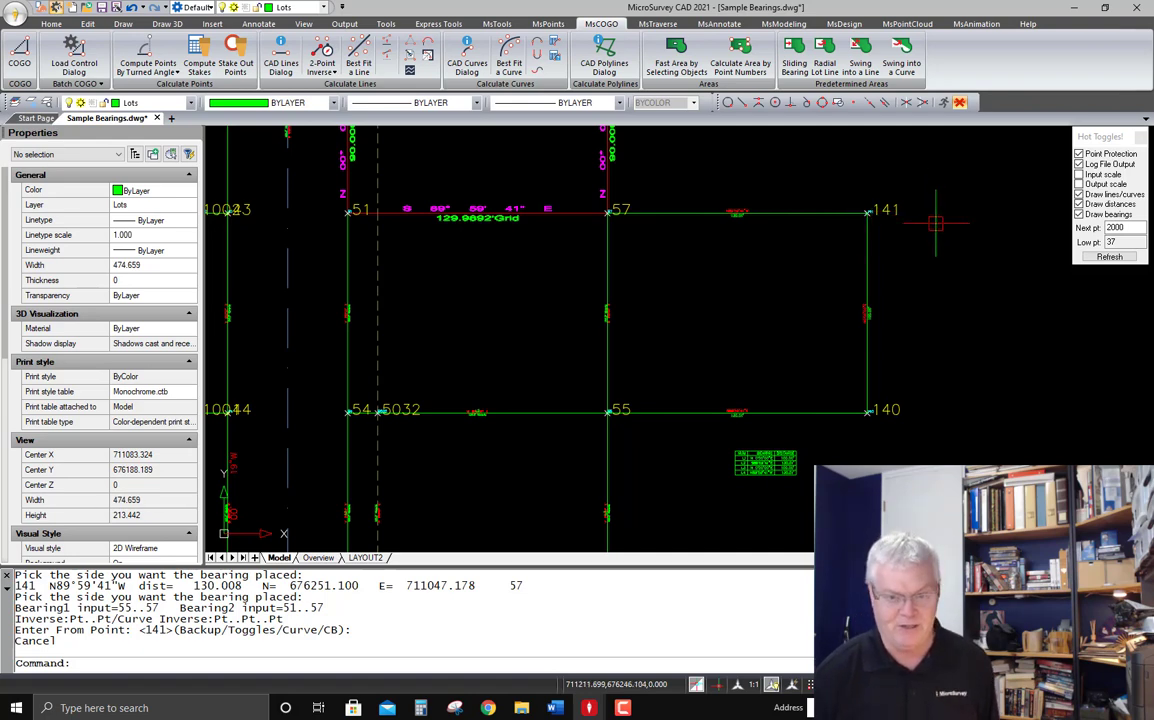
scroll(933, 215, "down", 1)
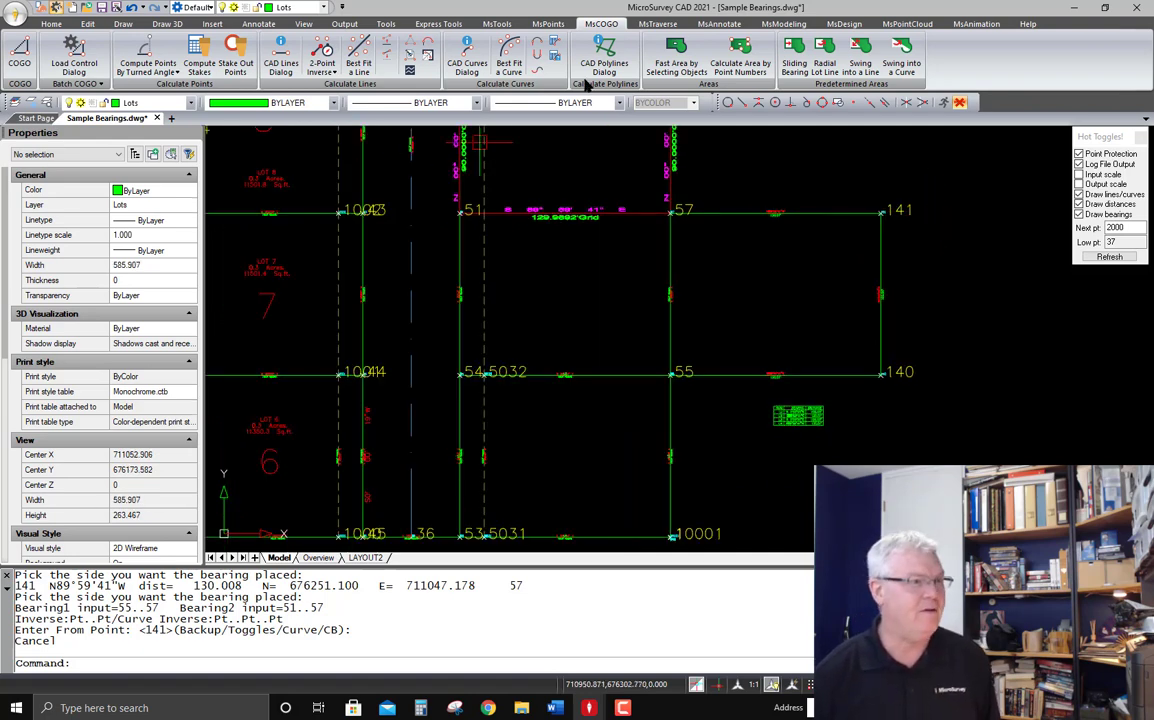
Bring up the annotation tools and examine the line table below the new lot and the curve table near the curved lots
left_click(712, 25)
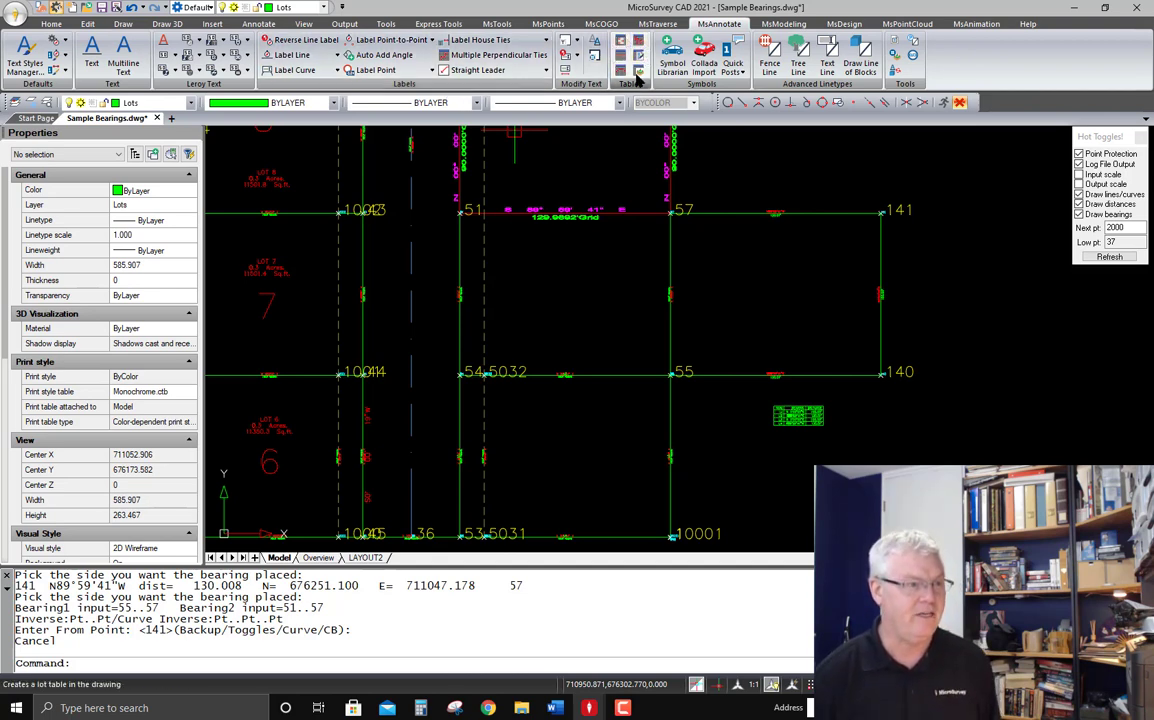
scroll(759, 422, "up", 4)
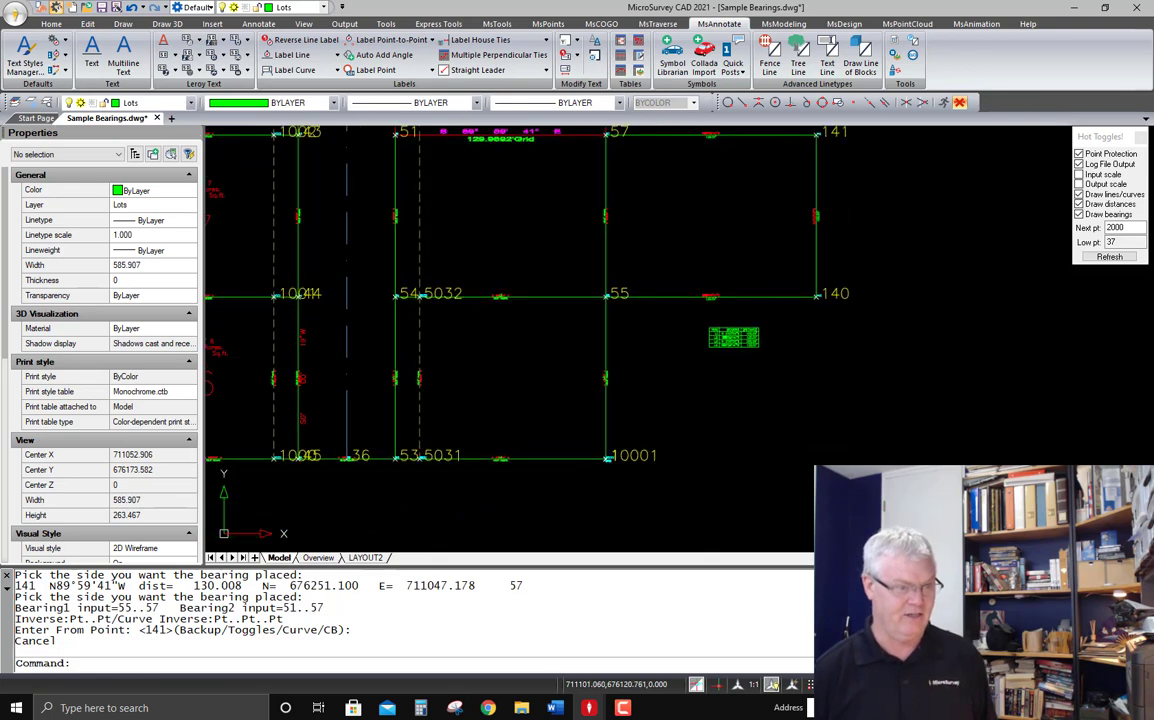
scroll(750, 340, "up", 4)
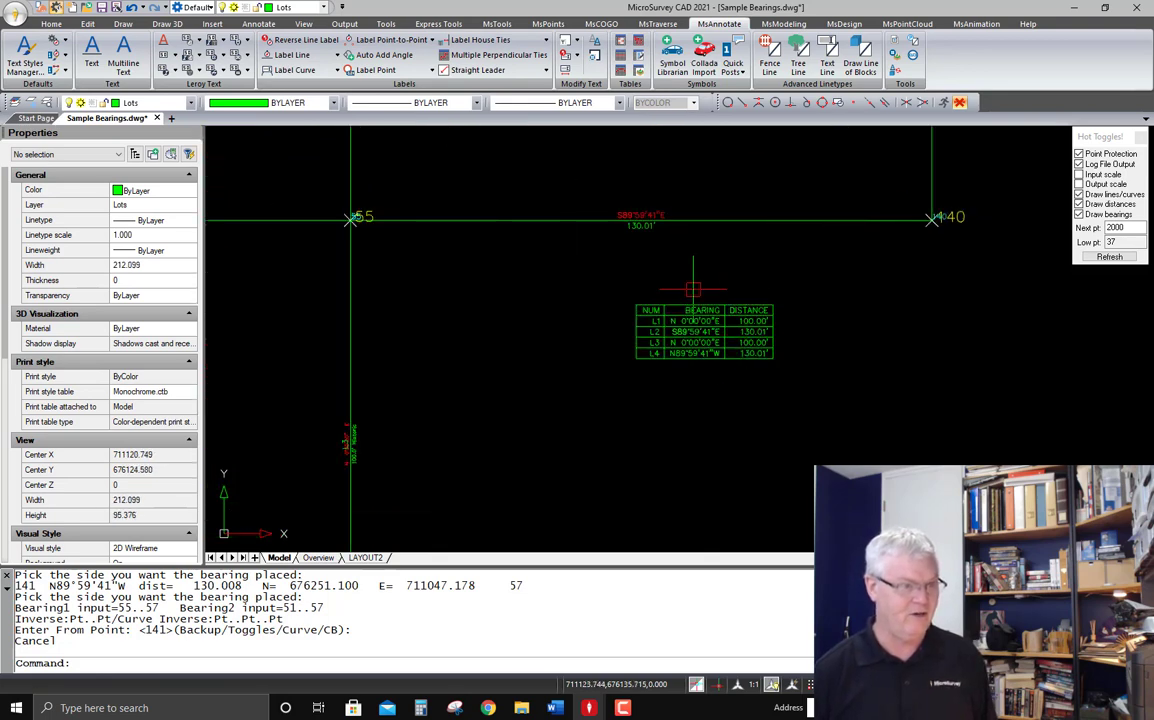
scroll(875, 288, "down", 4)
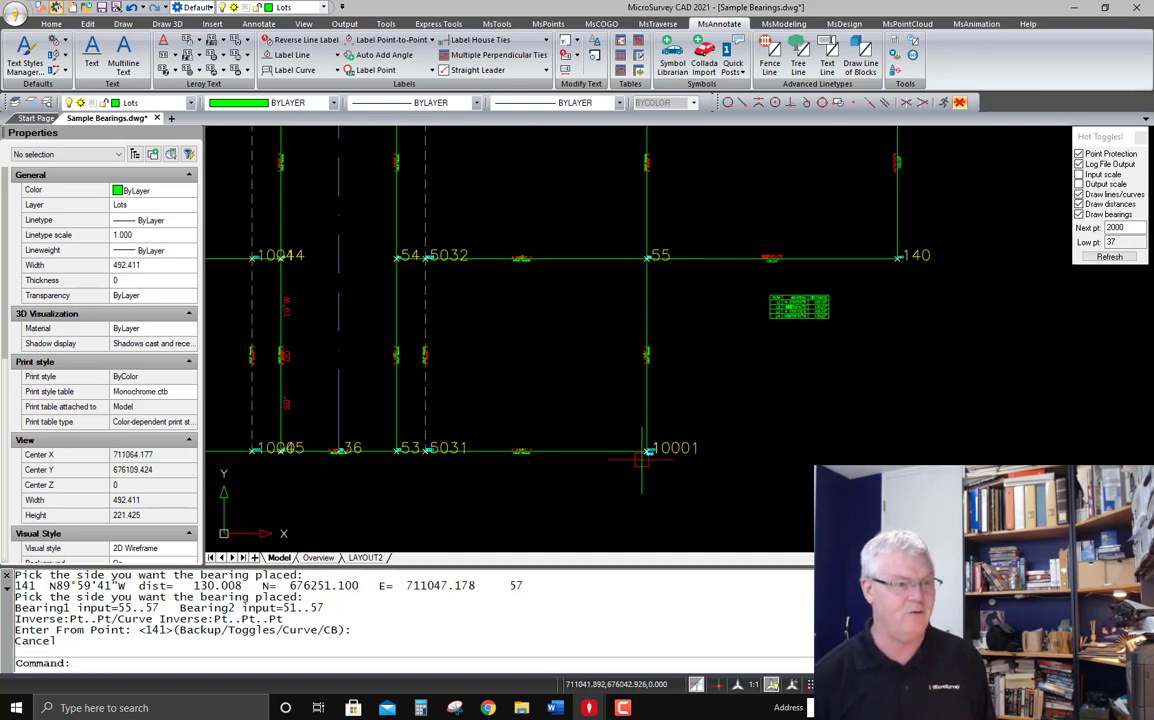
scroll(578, 414, "down", 4)
scroll(671, 404, "up", 6)
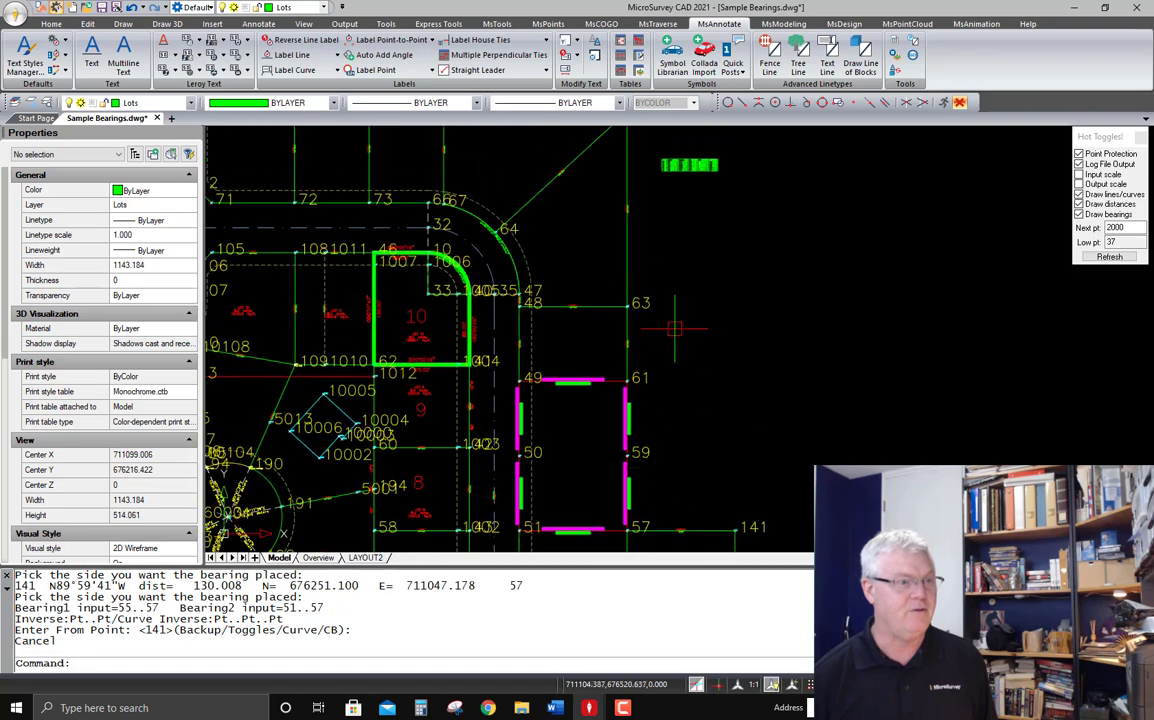
scroll(681, 349, "up", 7)
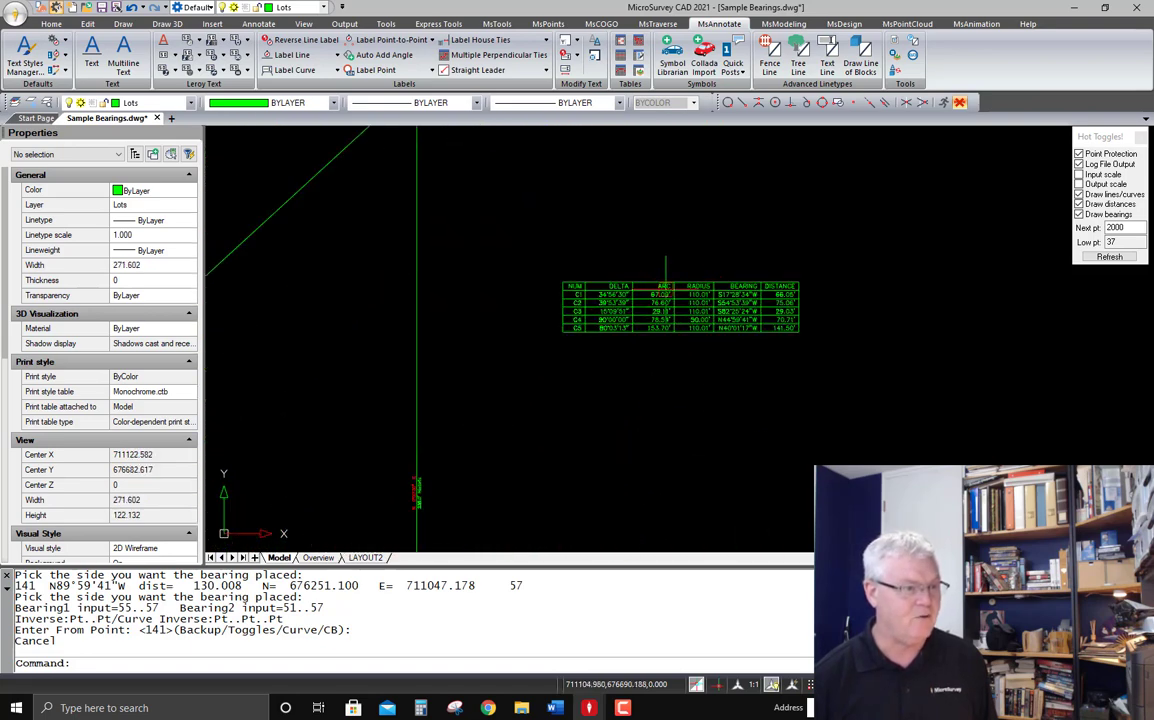
scroll(545, 310, "up", 2)
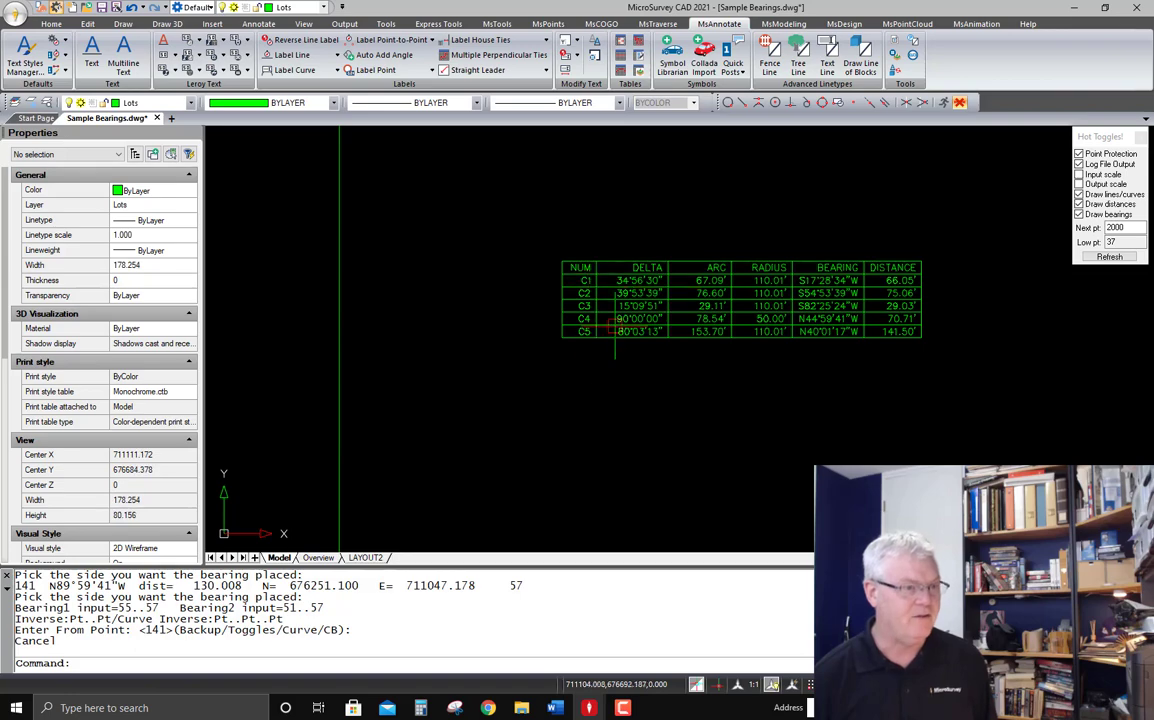
scroll(660, 222, "down", 3)
scroll(698, 238, "down", 9)
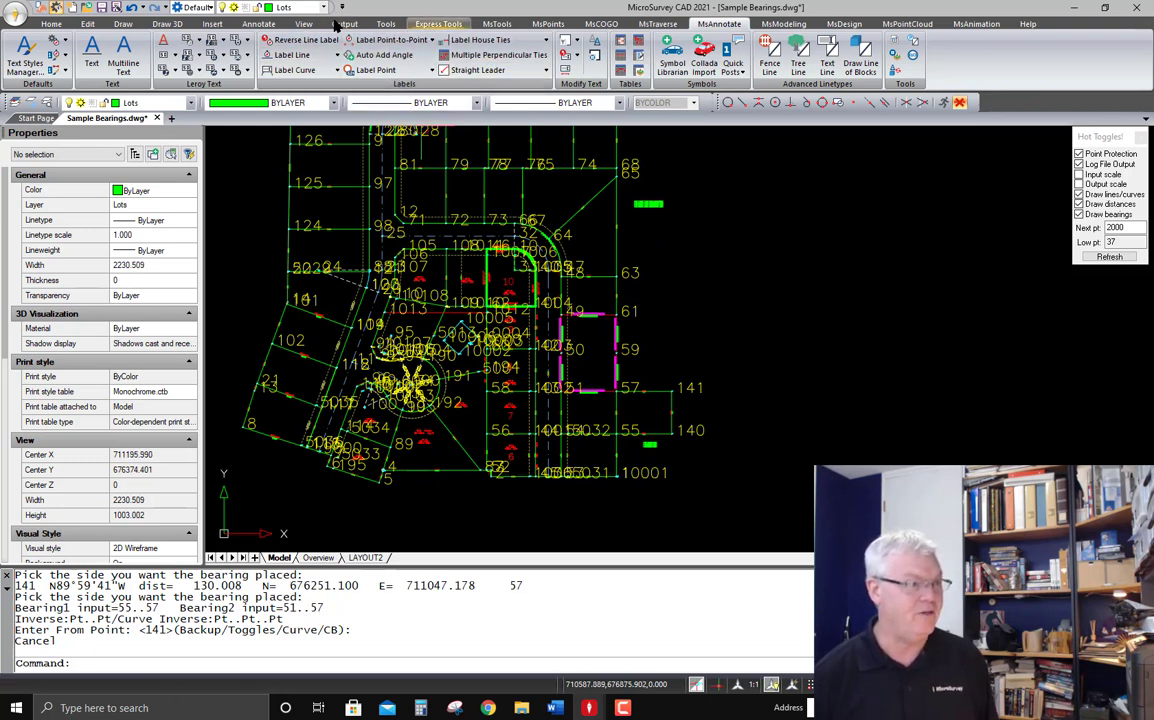
left_click(337, 56)
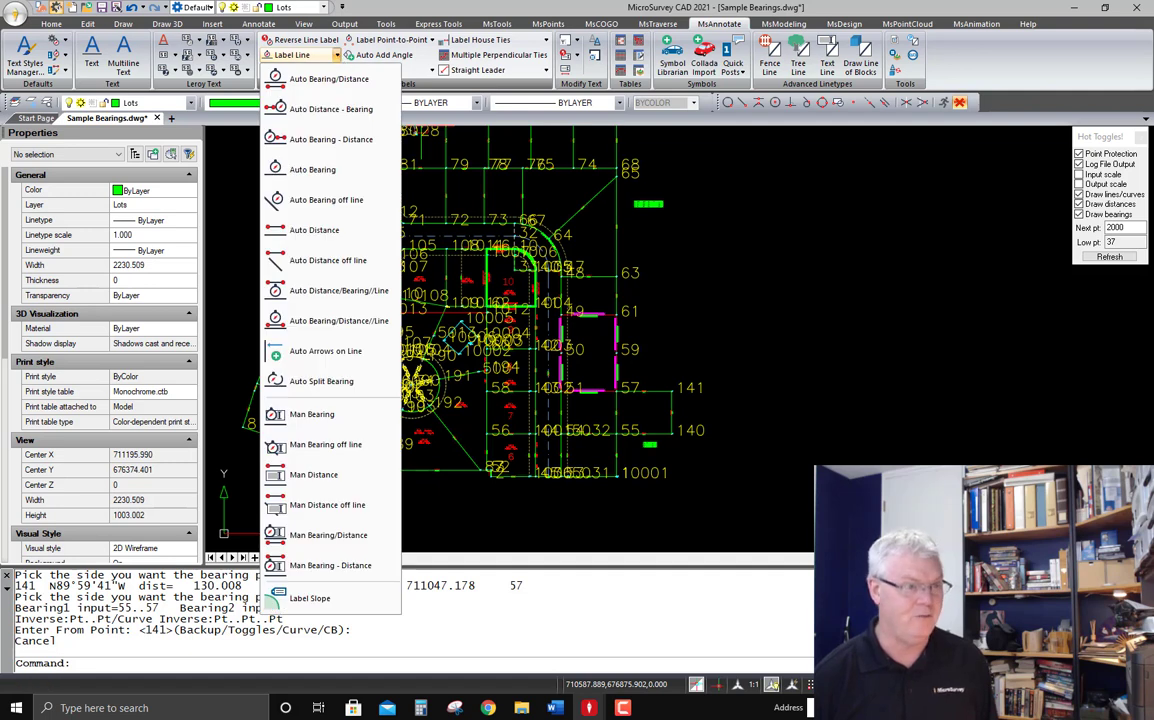
left_click(337, 56)
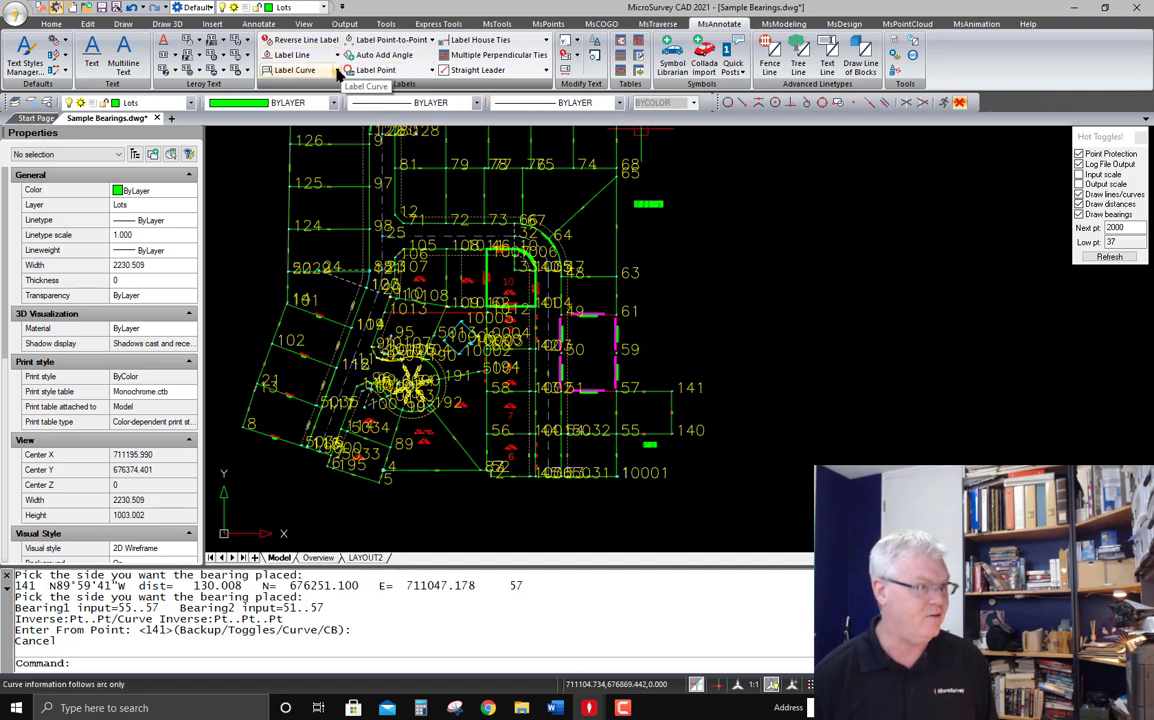
left_click(339, 71)
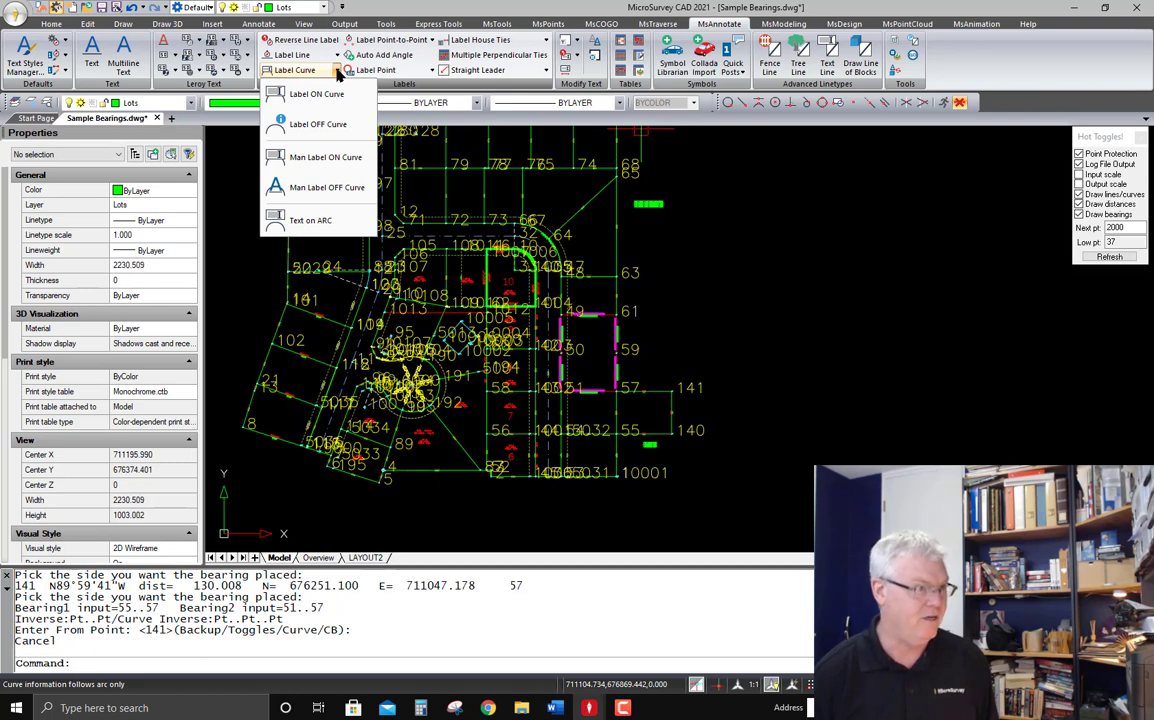
left_click(778, 183)
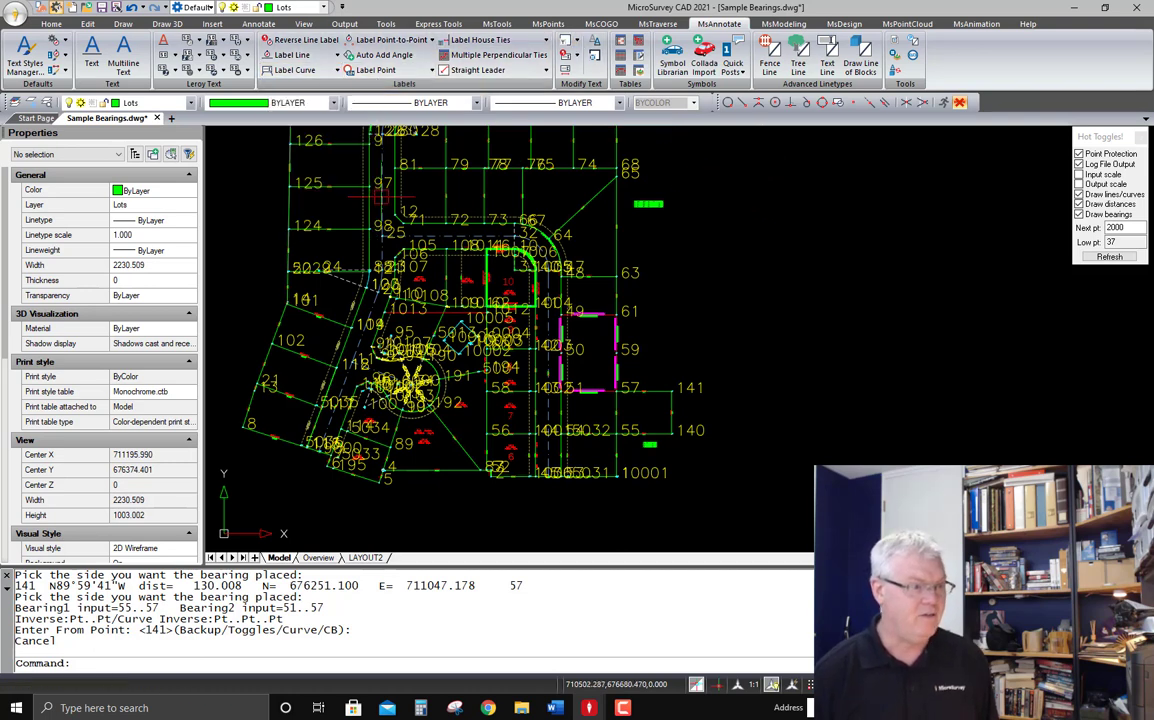
Add an Auto Bearing label to the line between points 10006 and 10005, placed on the outer side of the cyan figure
left_click(337, 57)
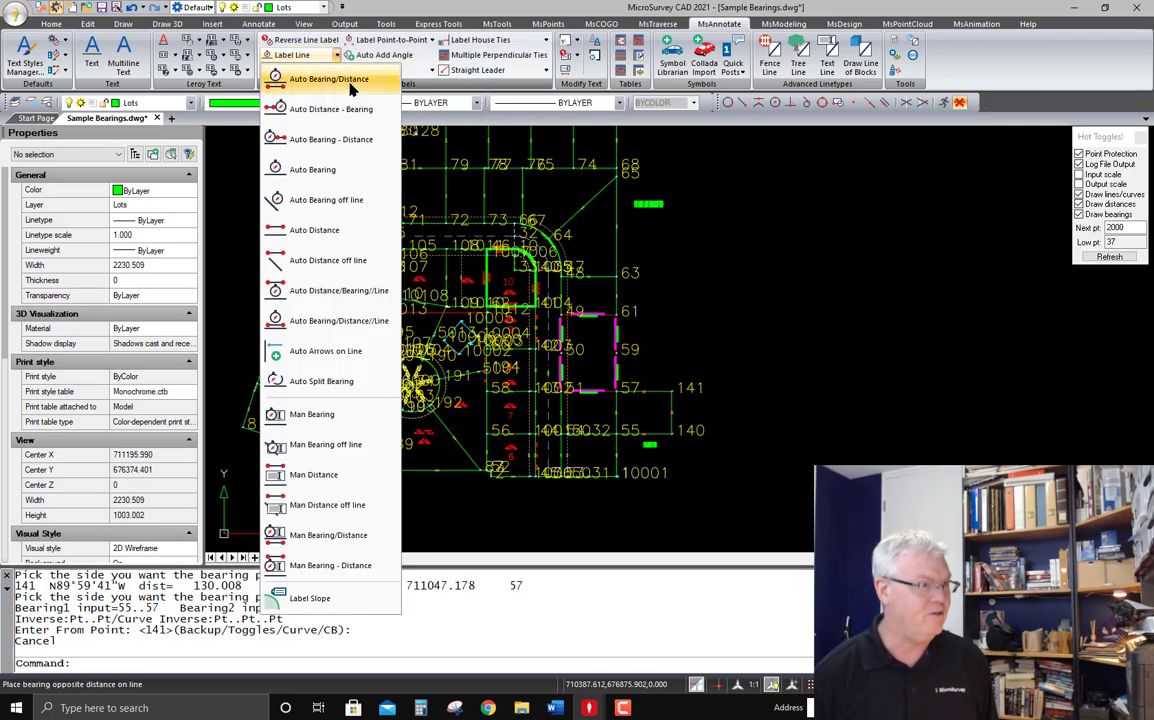
left_click(333, 171)
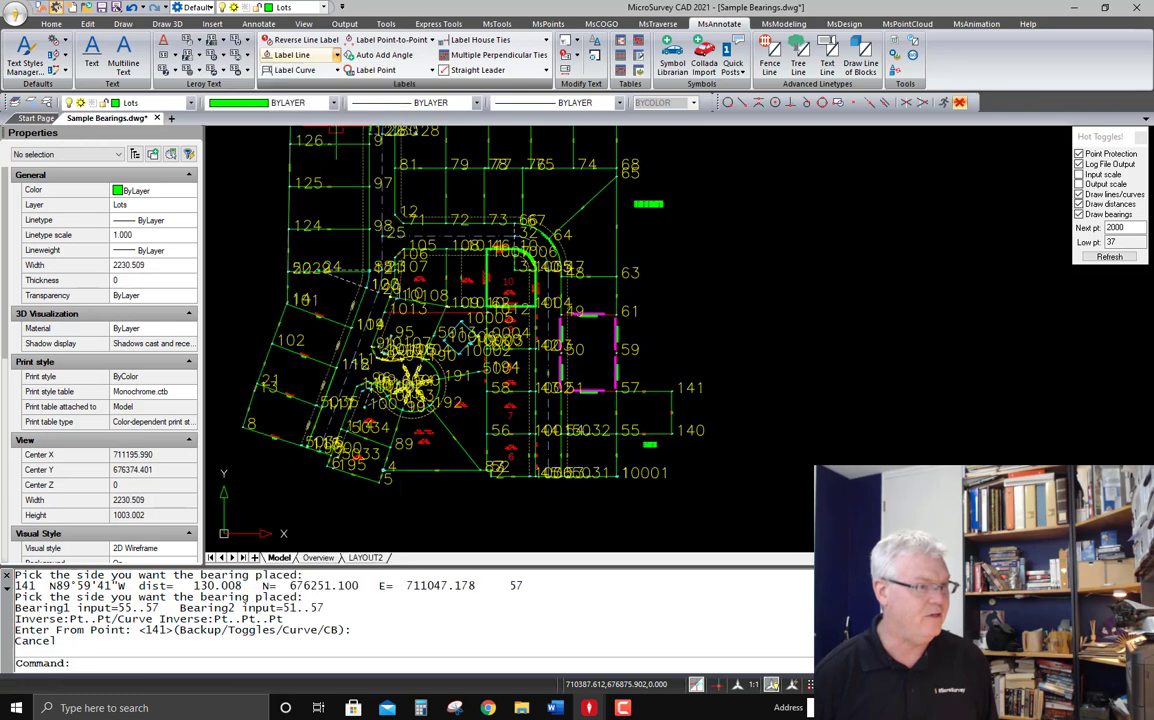
scroll(466, 337, "up", 2)
scroll(466, 337, "up", 3)
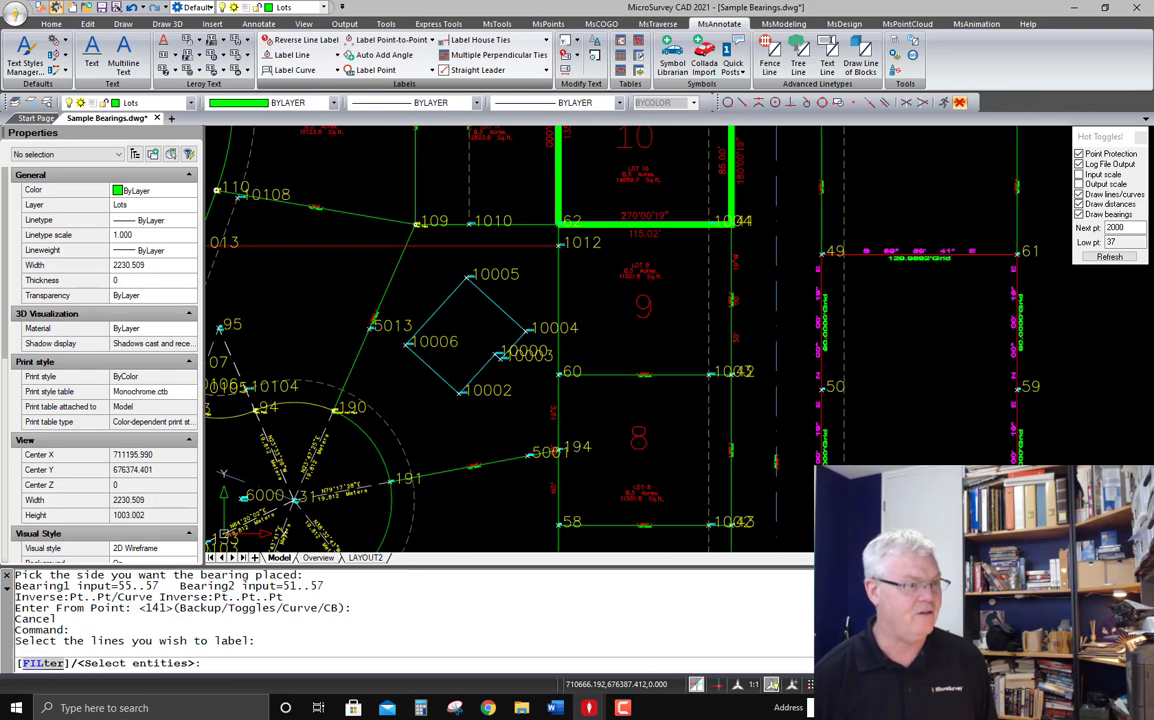
left_click(463, 270)
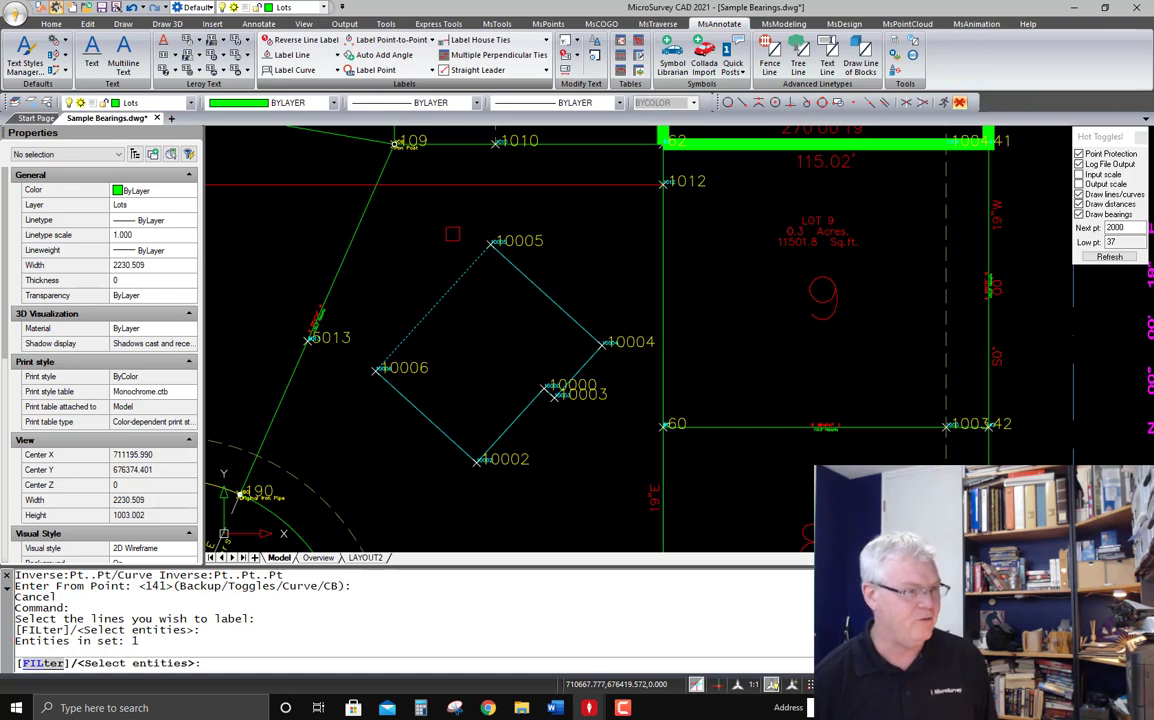
key("Return")
left_click(452, 236)
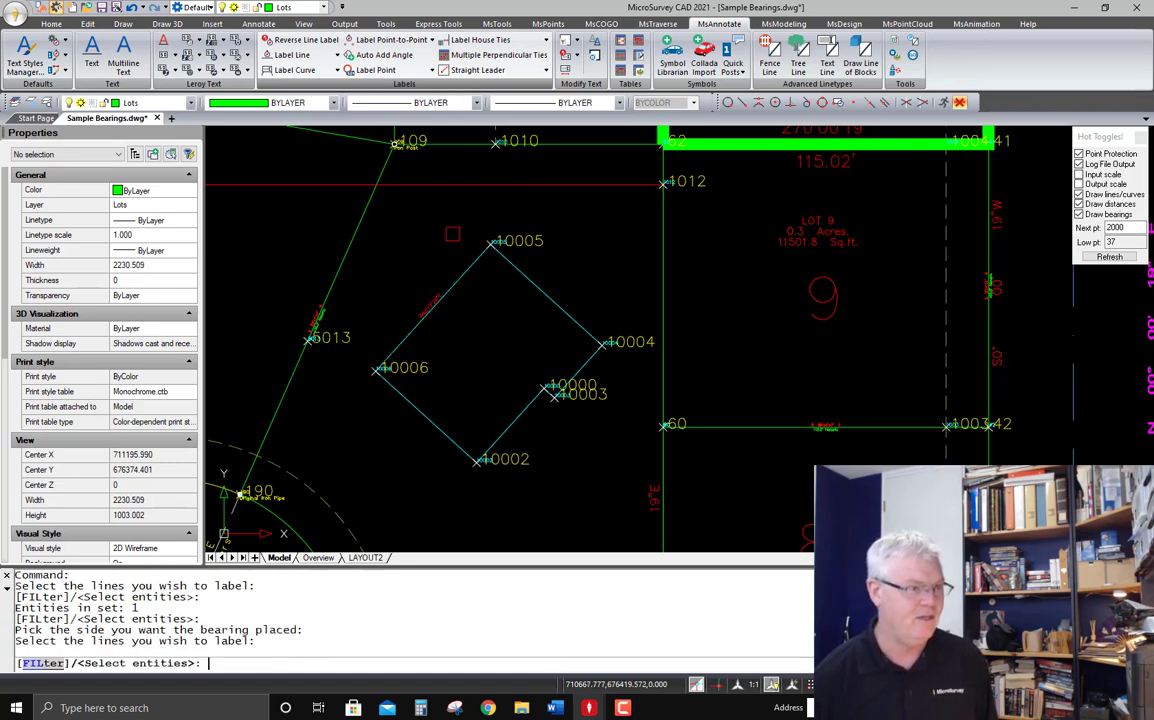
scroll(428, 340, "up", 3)
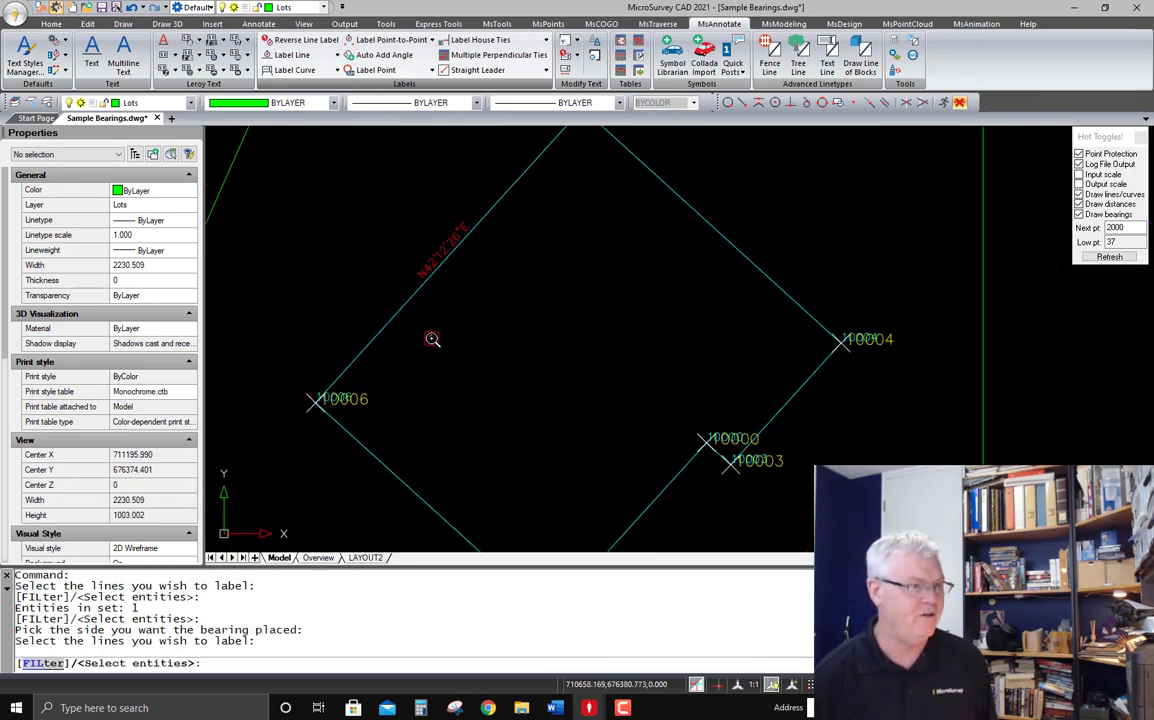
scroll(432, 335, "down", 3)
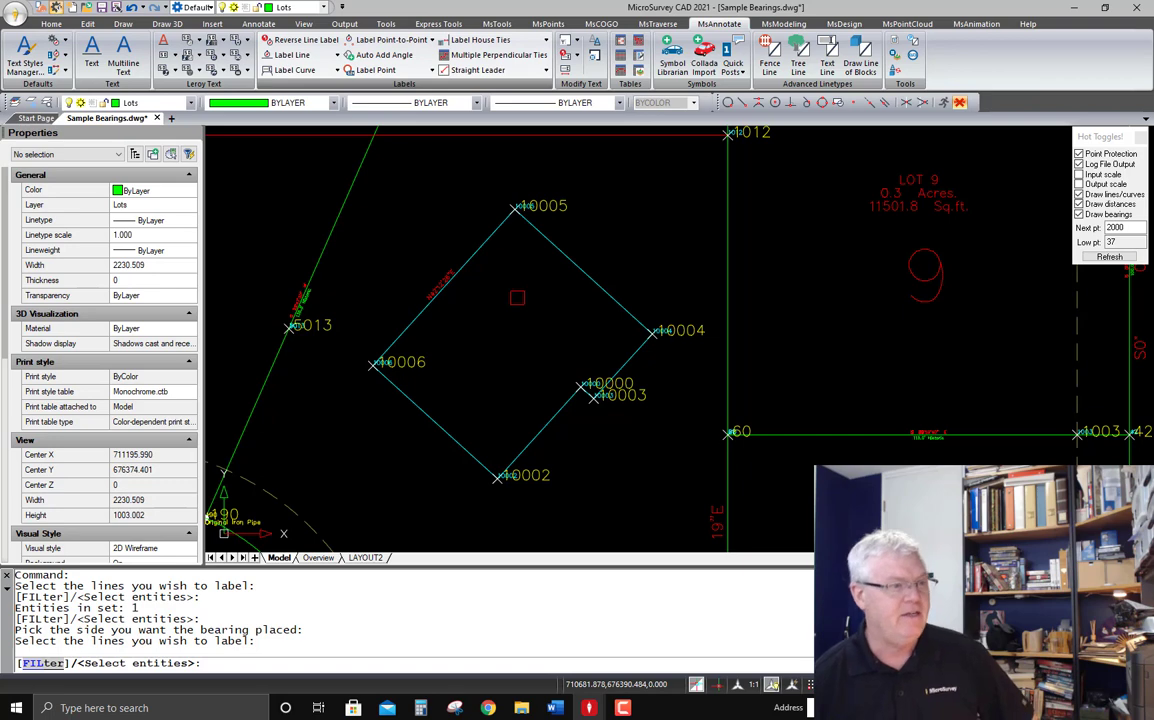
scroll(516, 296, "down", 1)
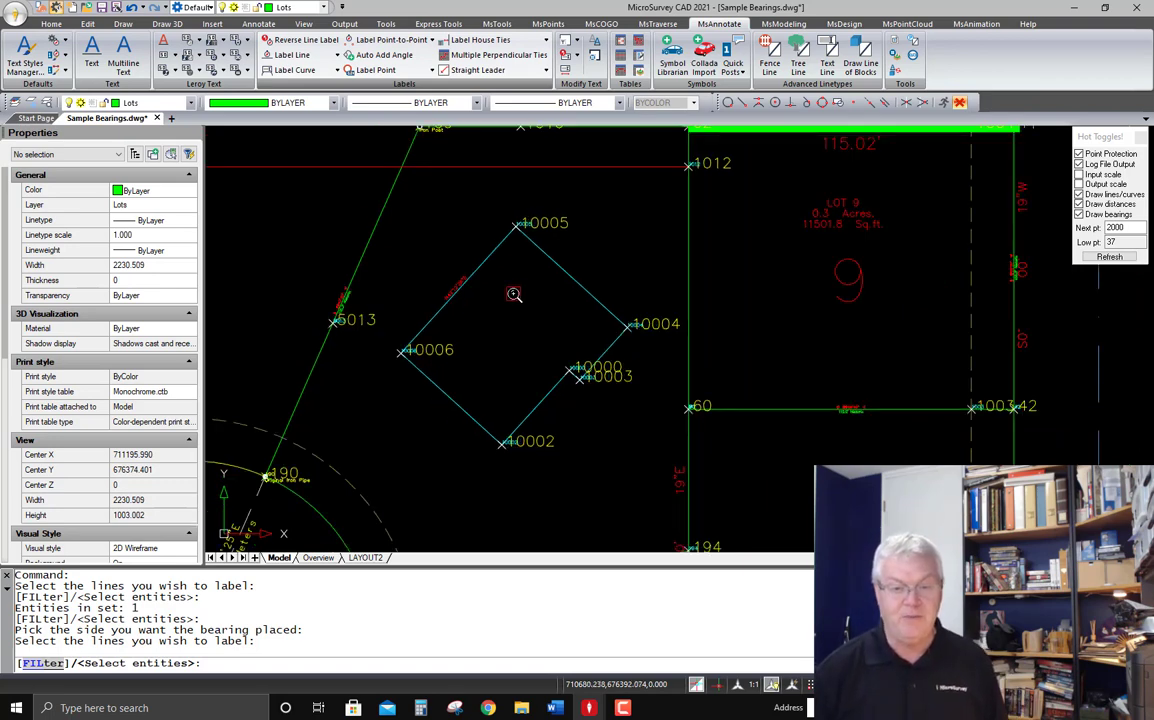
Review the bearing labeling defaults, including the style name, layer name and style index choices, and accept them with Style #1 kept
left_click(66, 44)
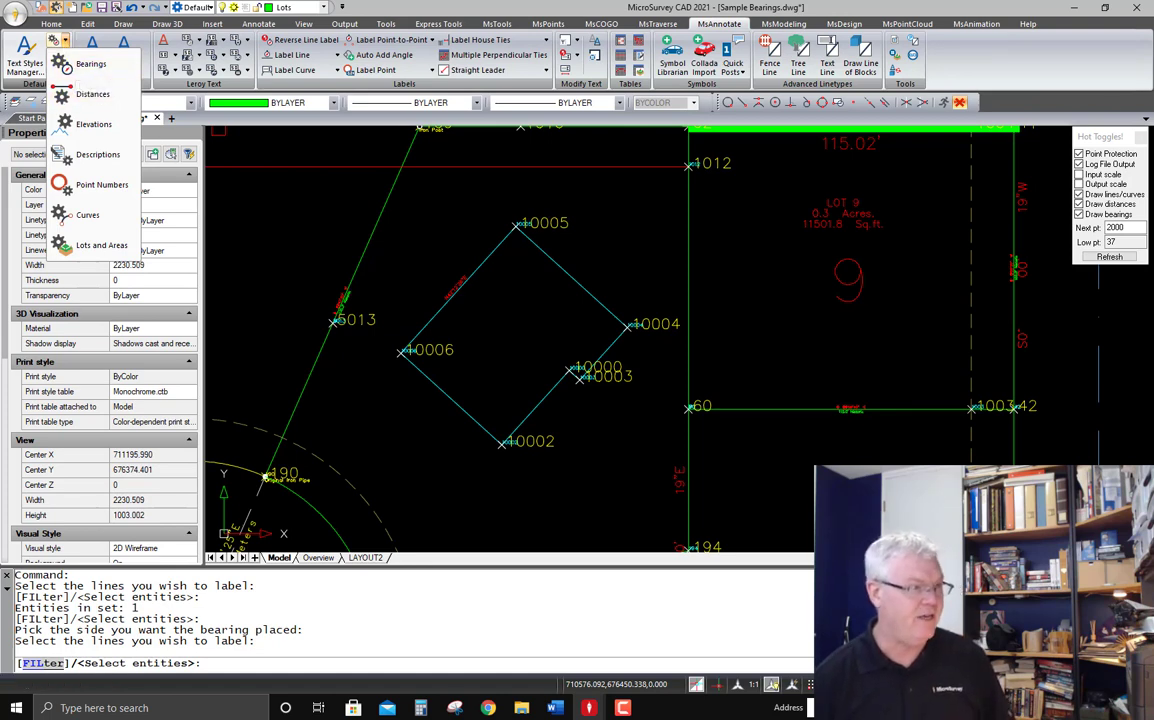
left_click(88, 63)
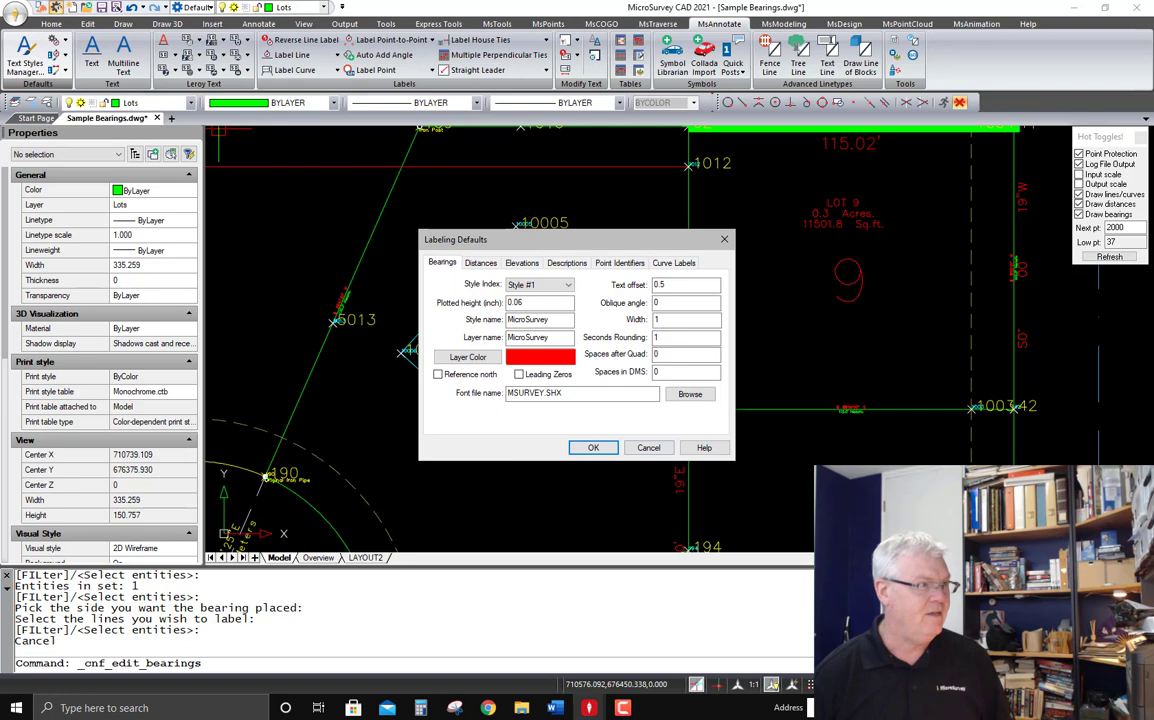
left_click(561, 320)
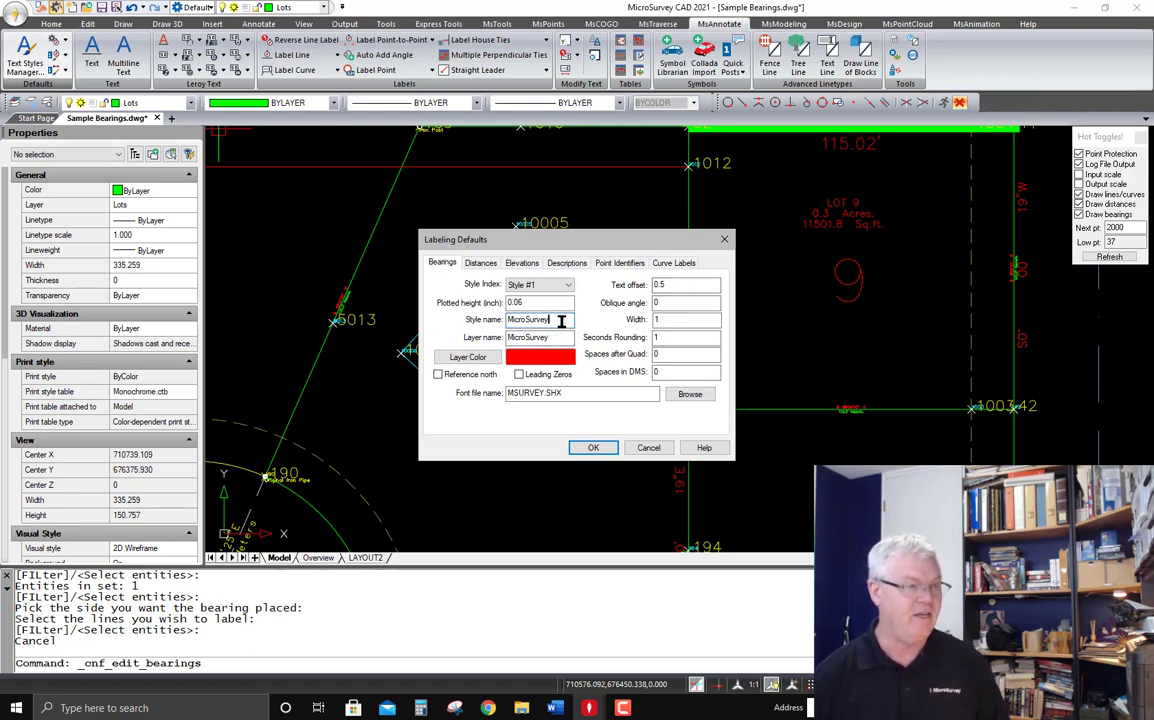
left_click(559, 337)
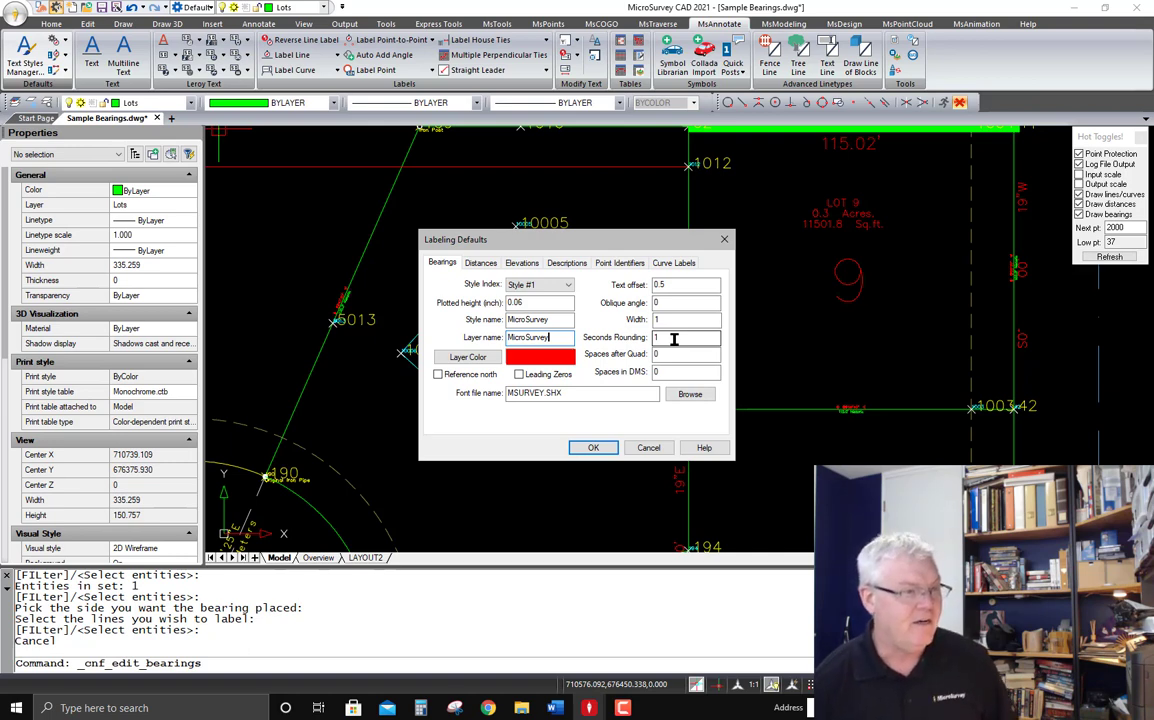
left_click(568, 286)
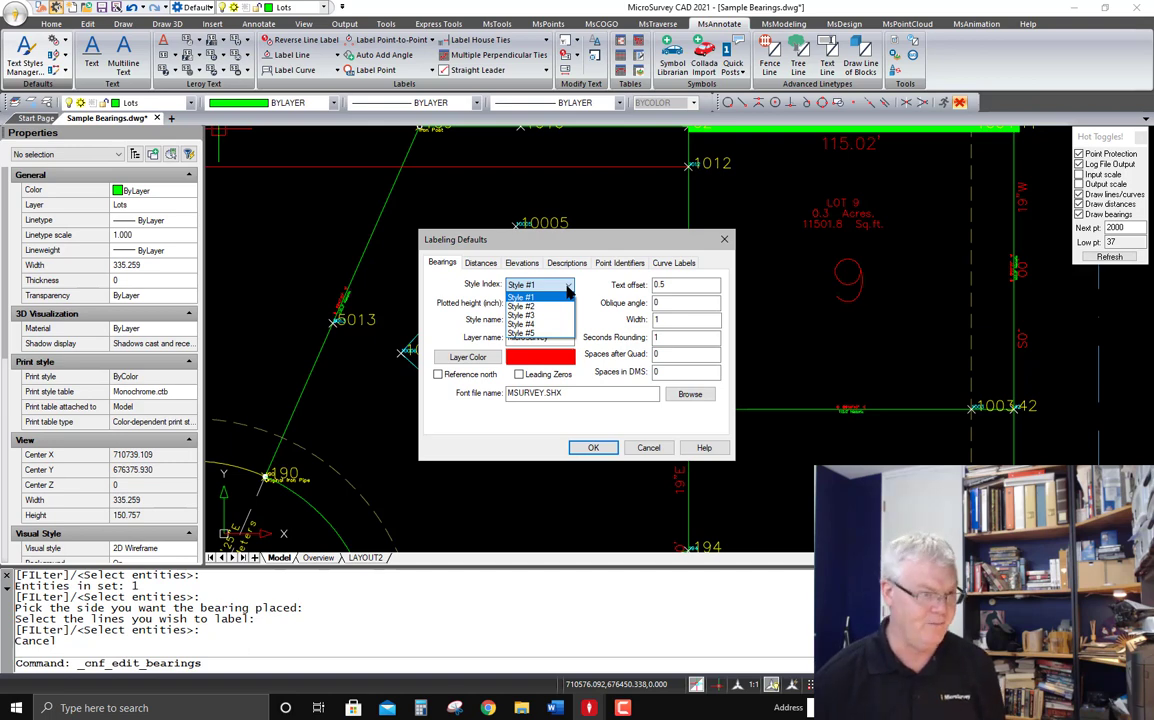
left_click(569, 288)
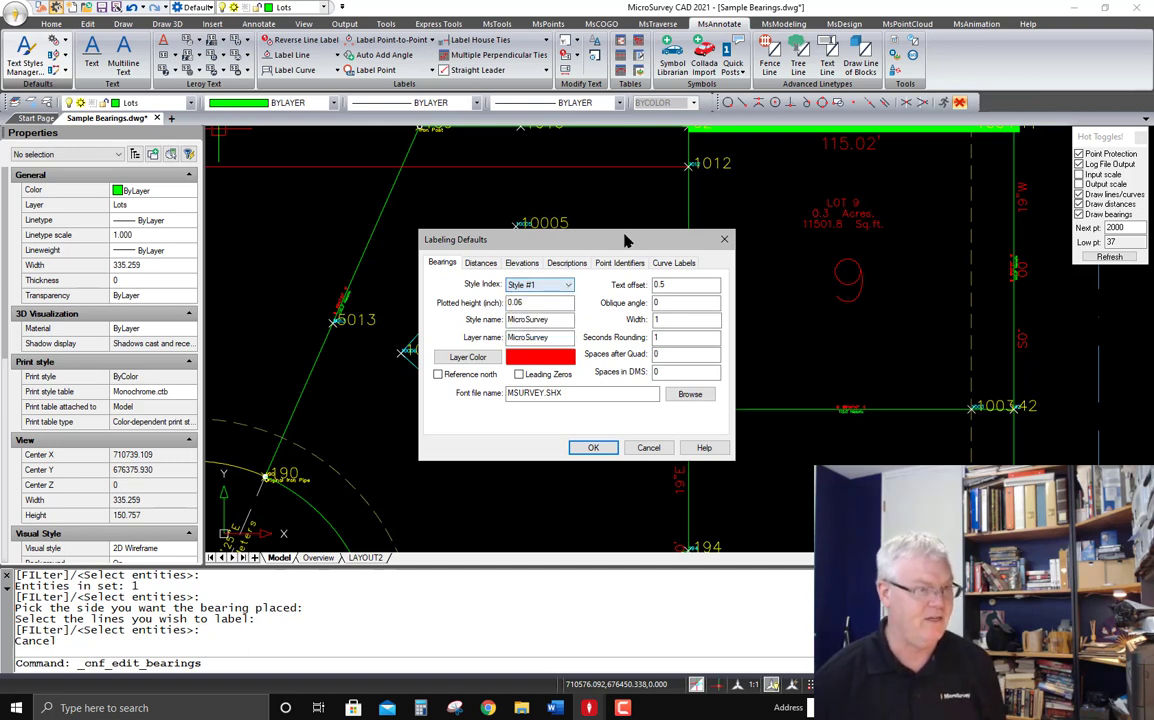
left_click(597, 448)
Turn off the display of point numbers in the drawing
scroll(679, 325, "down", 5)
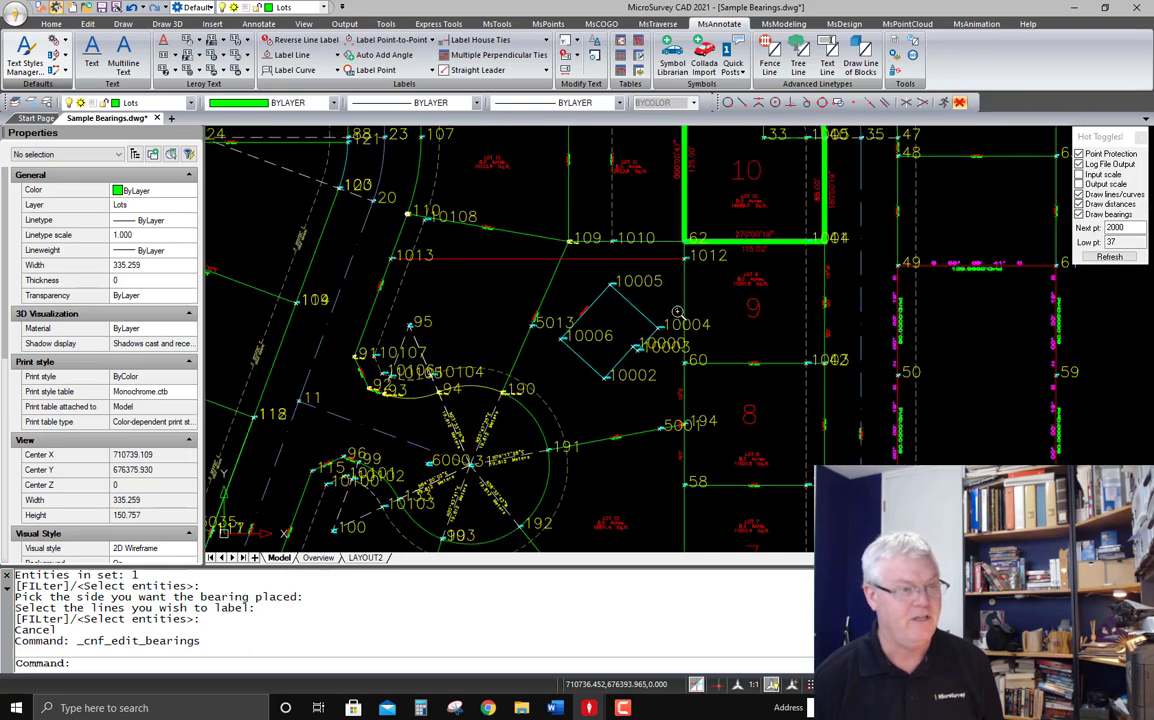
left_click(548, 23)
left_click(375, 55)
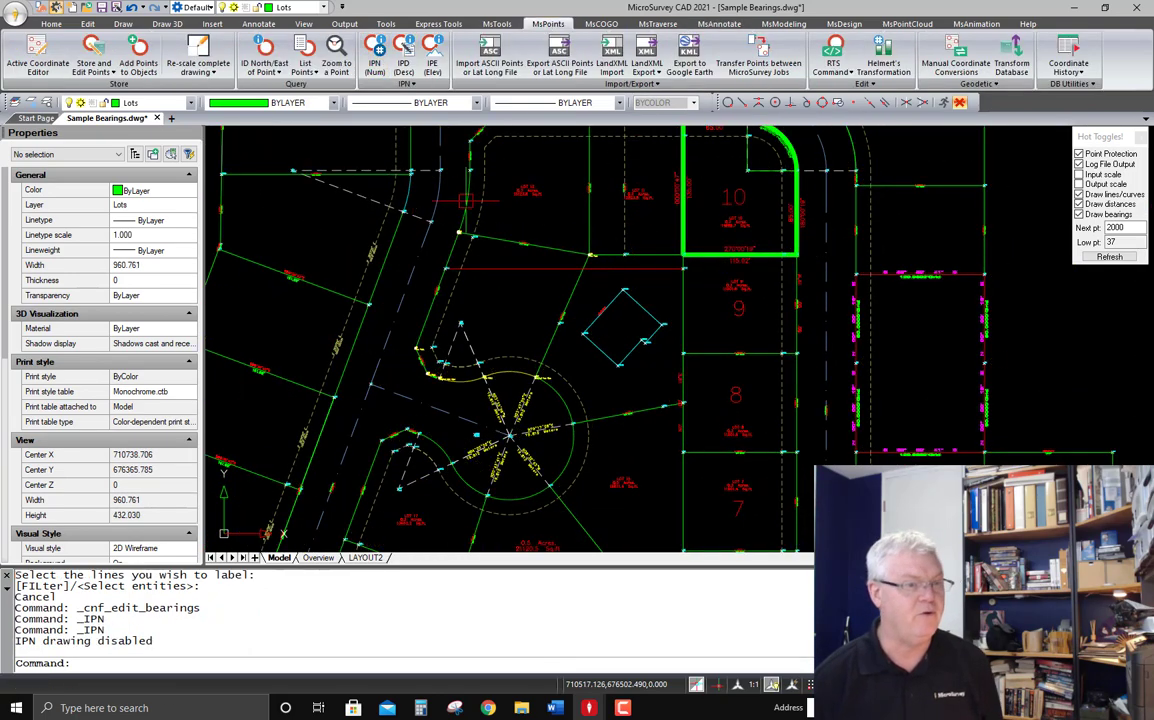
Examine the magenta bearings and green grid distances around the lot across the street from lots 8 and 9
scroll(608, 305, "down", 2)
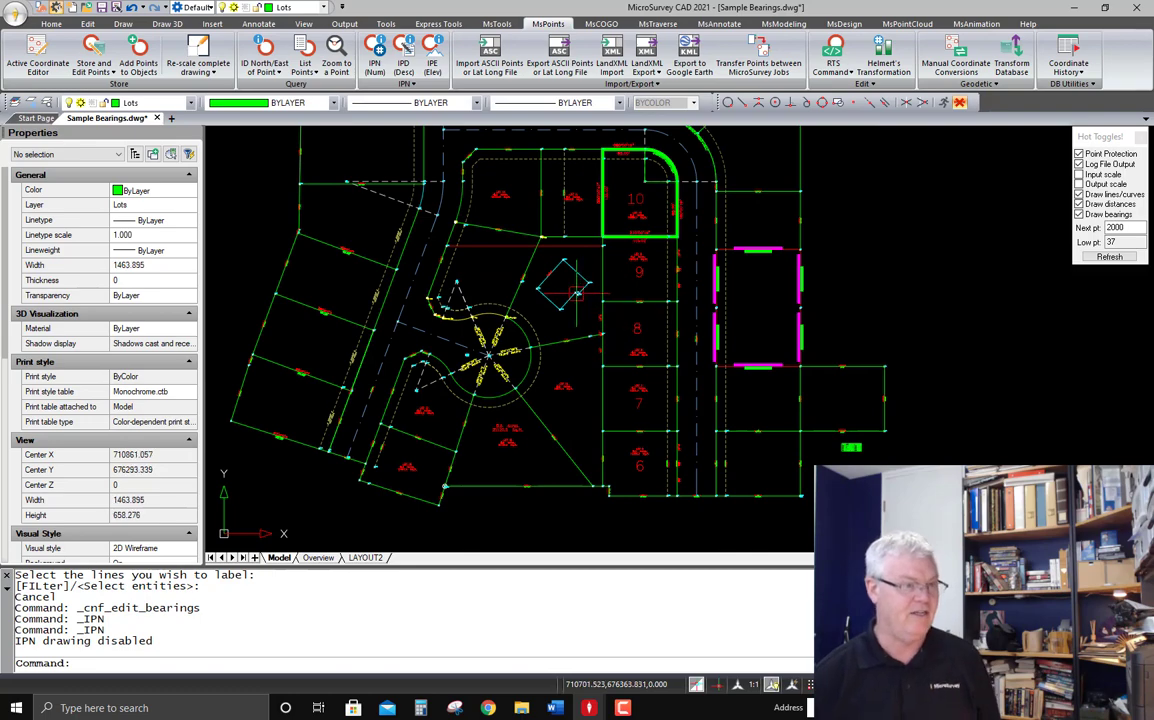
mouse_move(586, 341)
middle_mouse_down()
mouse_move(543, 378)
mouse_move(526, 314)
middle_mouse_up()
scroll(677, 360, "up", 3)
scroll(677, 360, "up", 3)
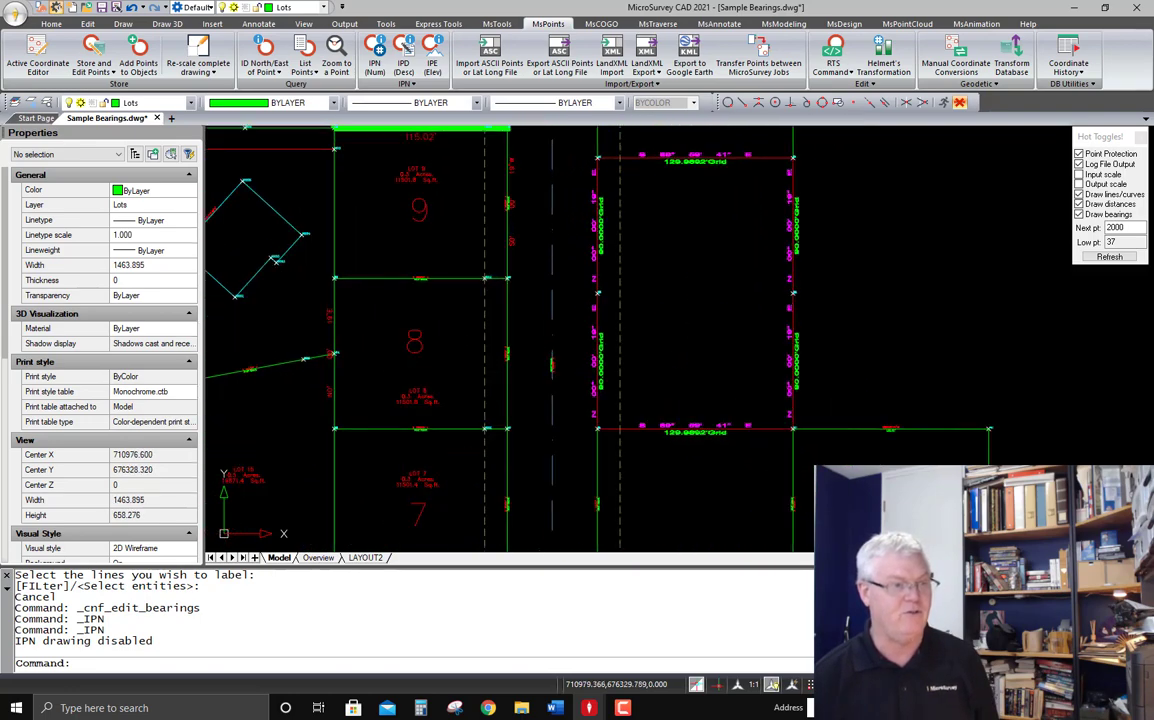
scroll(683, 301, "down", 1)
middle_click_drag(698, 300, 697, 303)
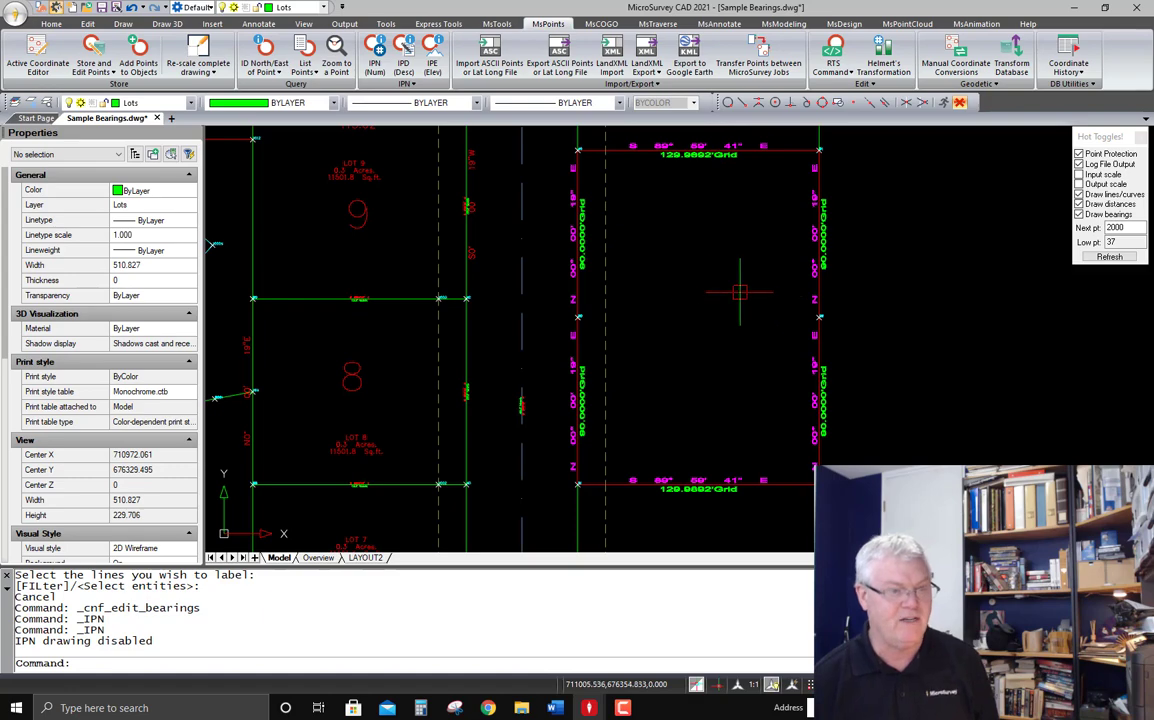
scroll(808, 285, "down", 4)
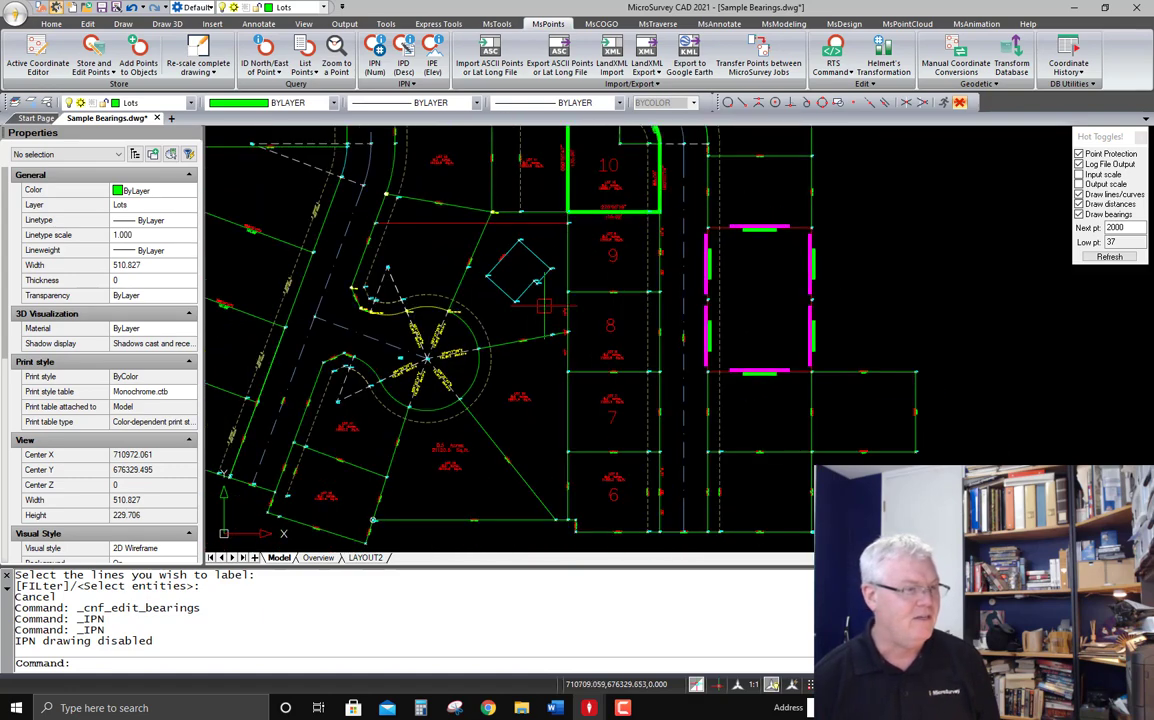
Examine the bearing and Historic distance labels along the dashed easement line and the adjacent lot line on the western street
mouse_move(523, 309)
middle_mouse_down()
mouse_move(815, 285)
mouse_move(806, 335)
middle_mouse_up()
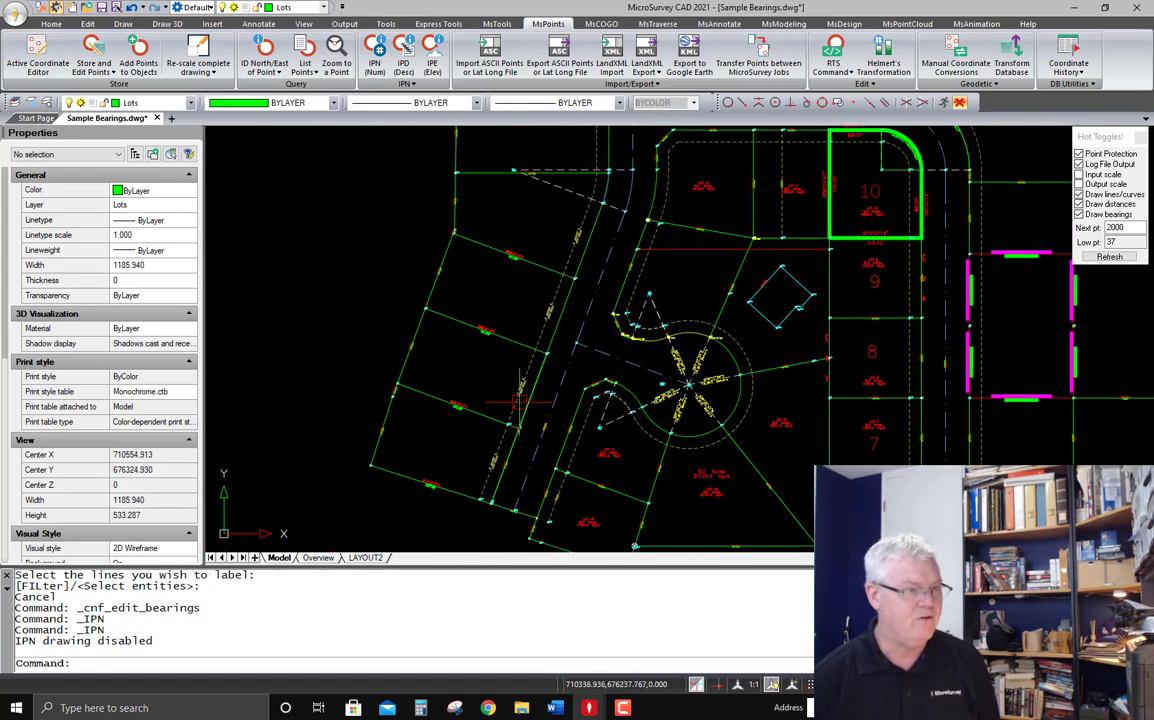
scroll(509, 446, "up", 3)
scroll(509, 446, "up", 4)
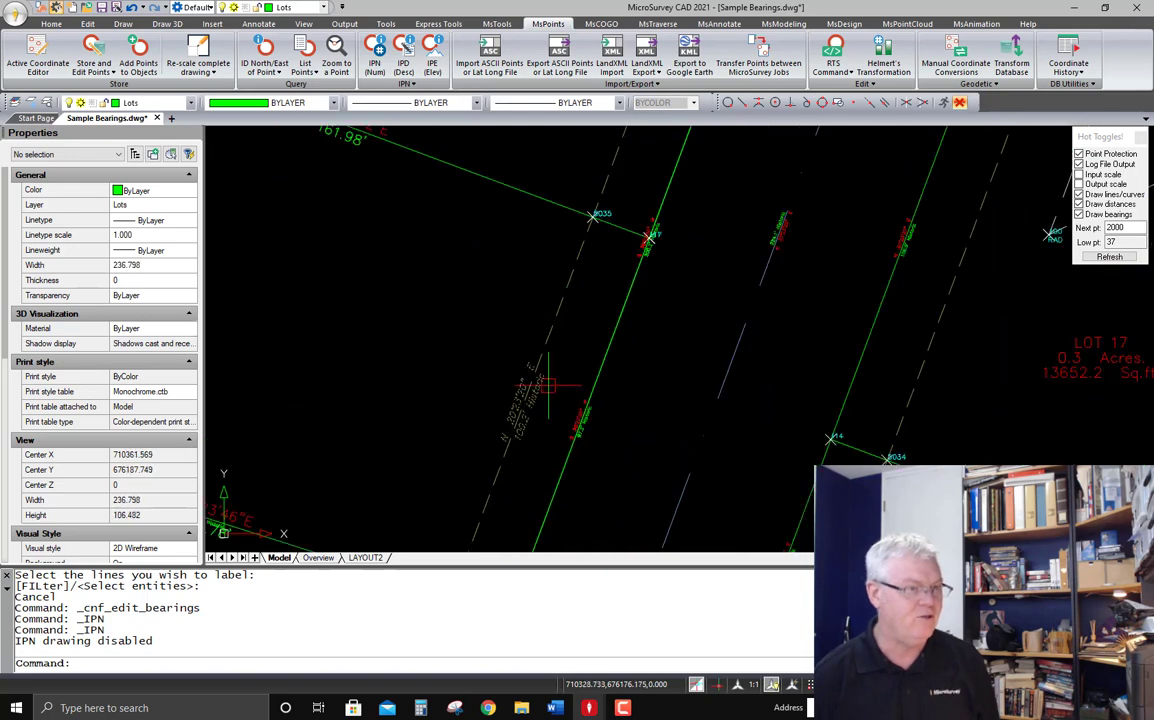
scroll(494, 348, "up", 4)
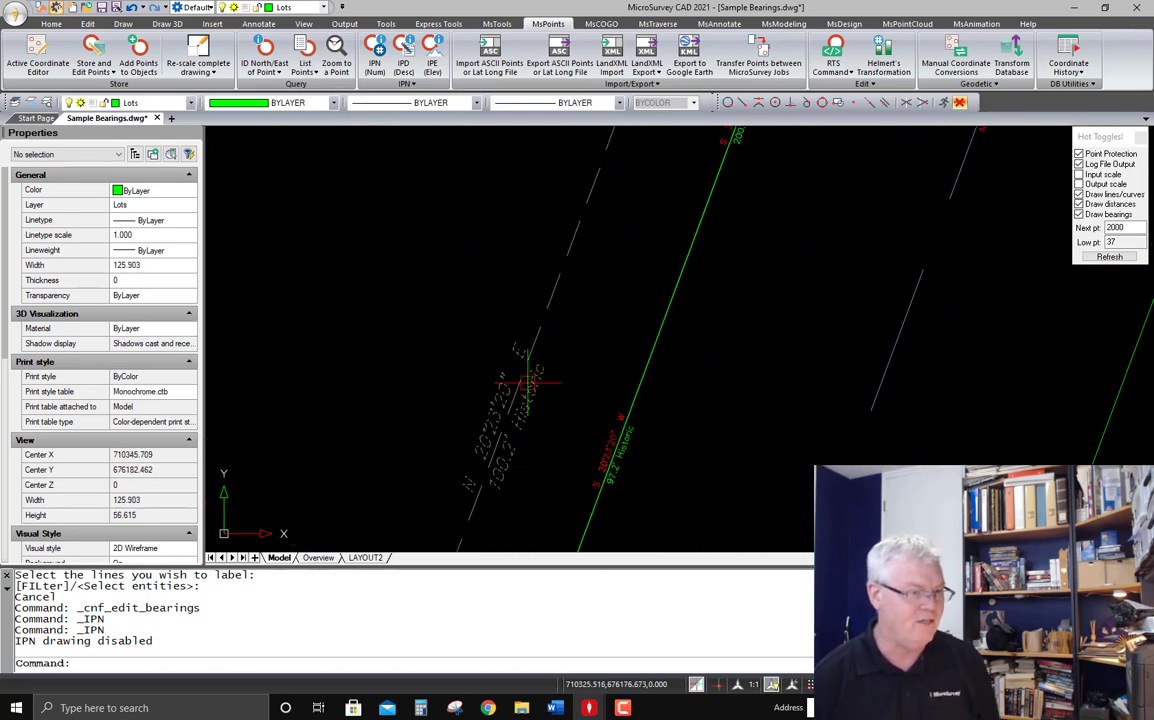
scroll(518, 395, "up", 2)
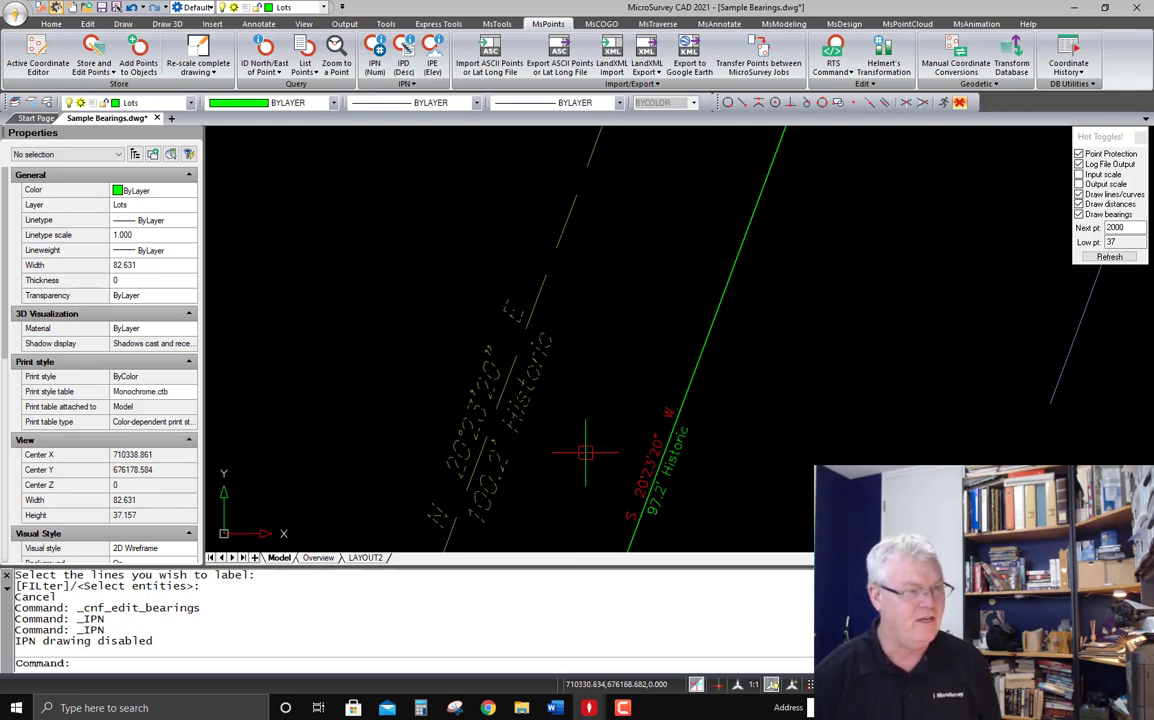
scroll(455, 408, "down", 8)
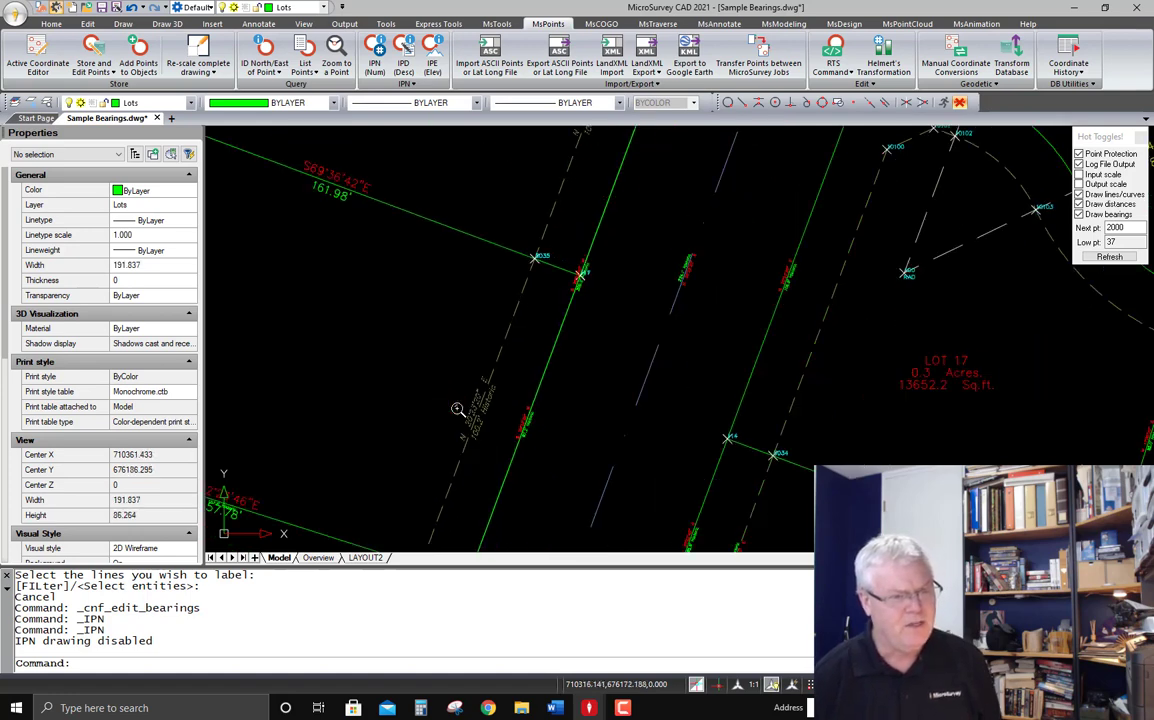
scroll(452, 409, "down", 2)
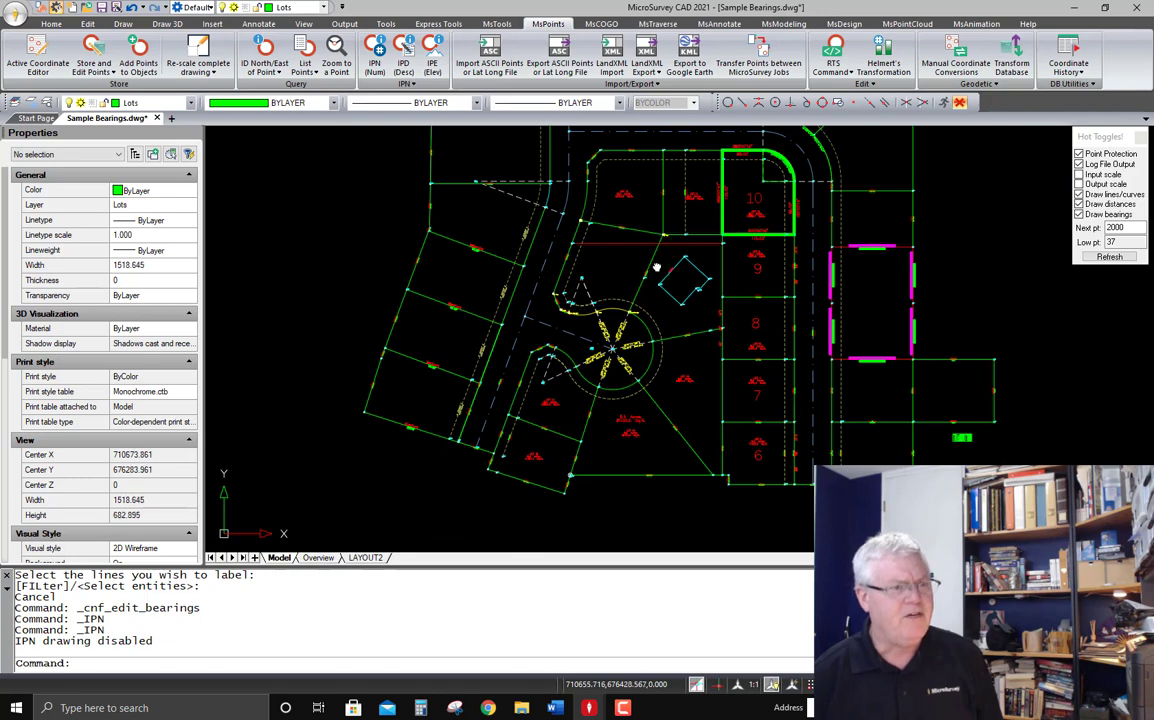
Examine the azimuth and distance labels around the thick green outline of lot 10
middle_click_drag(654, 265, 536, 372)
scroll(664, 300, "up", 1)
scroll(664, 300, "up", 5)
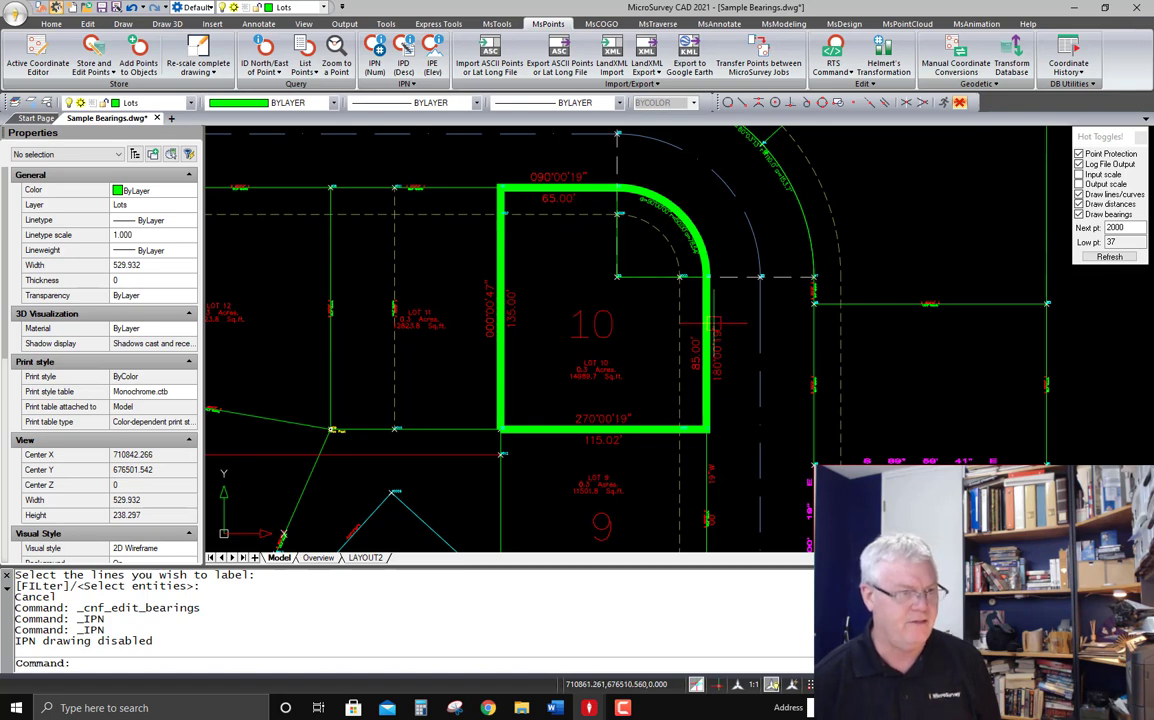
scroll(755, 227, "down", 6)
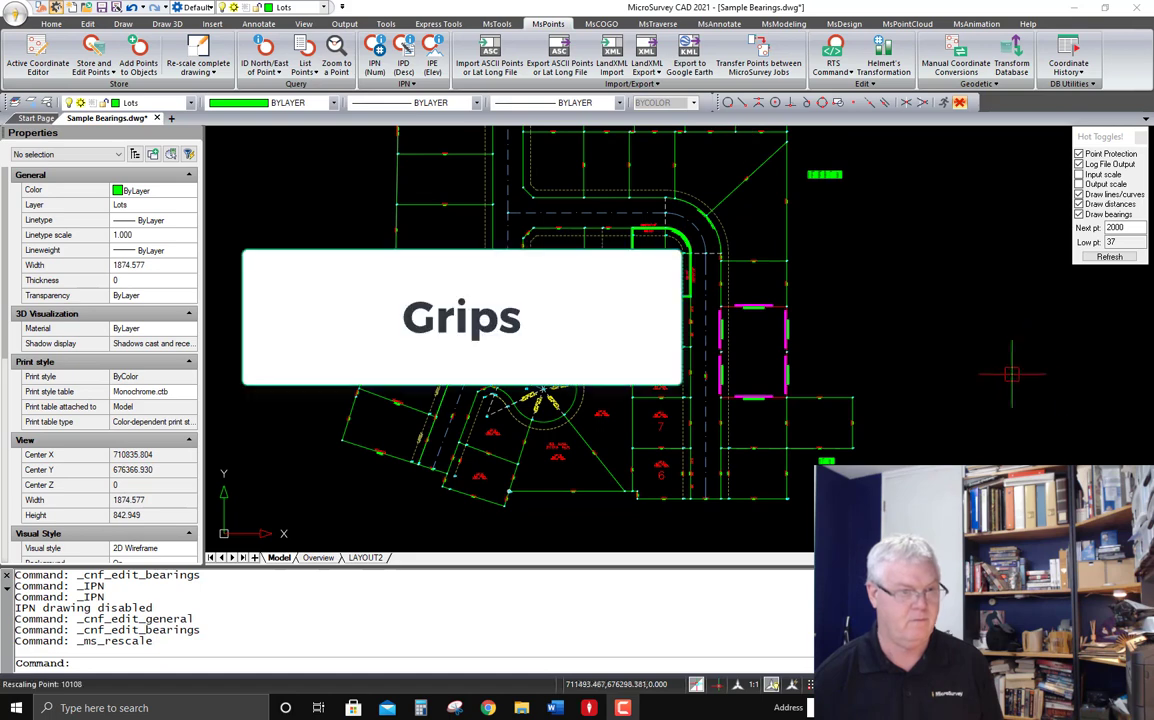
Toggle grips off and back on using the MicroSurvey defaults tools
middle_click_drag(852, 349, 866, 305)
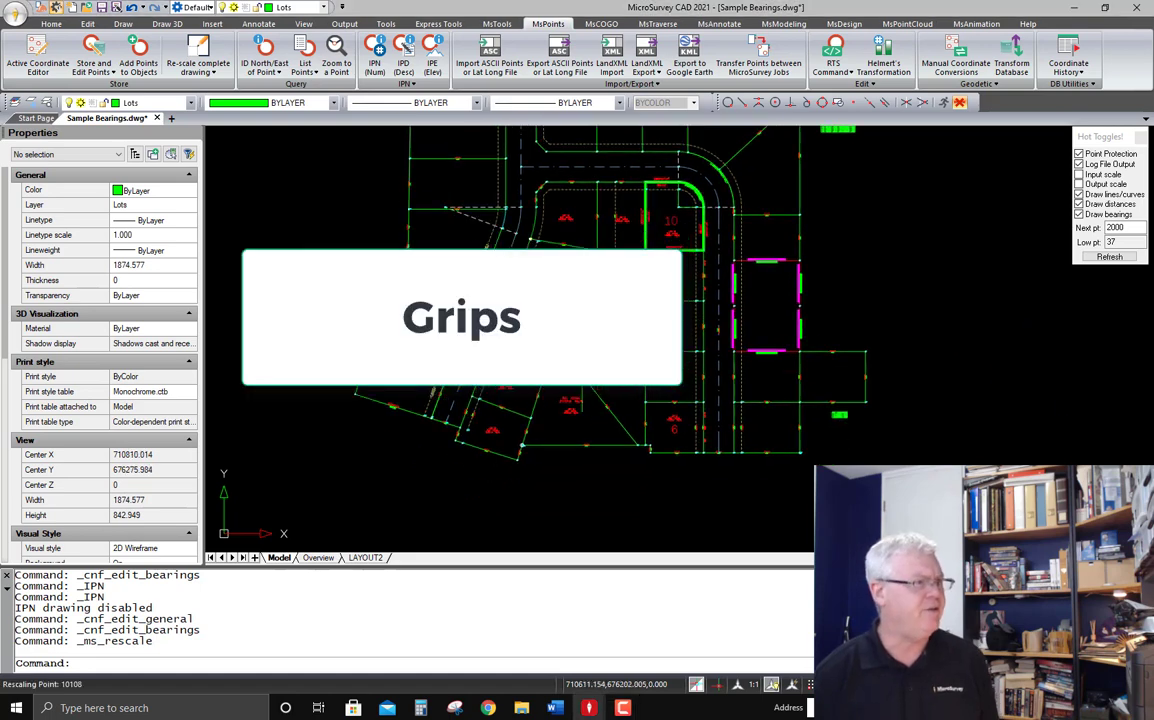
scroll(599, 365, "up", 3)
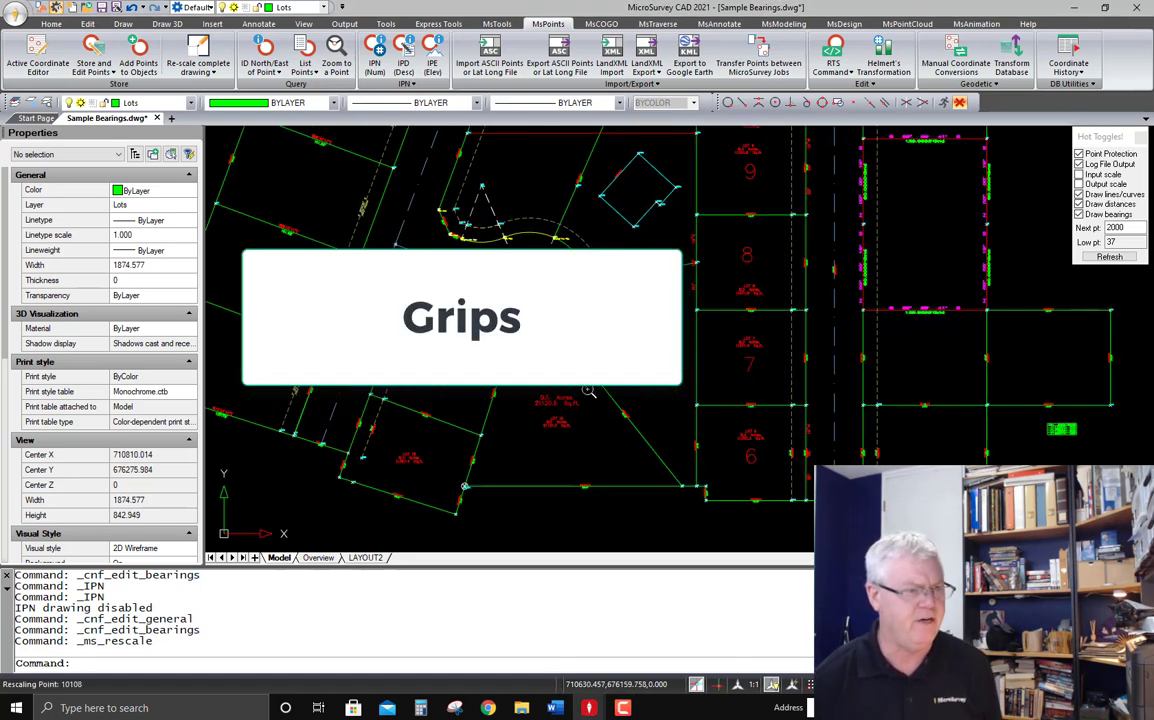
middle_click_drag(561, 348, 554, 363)
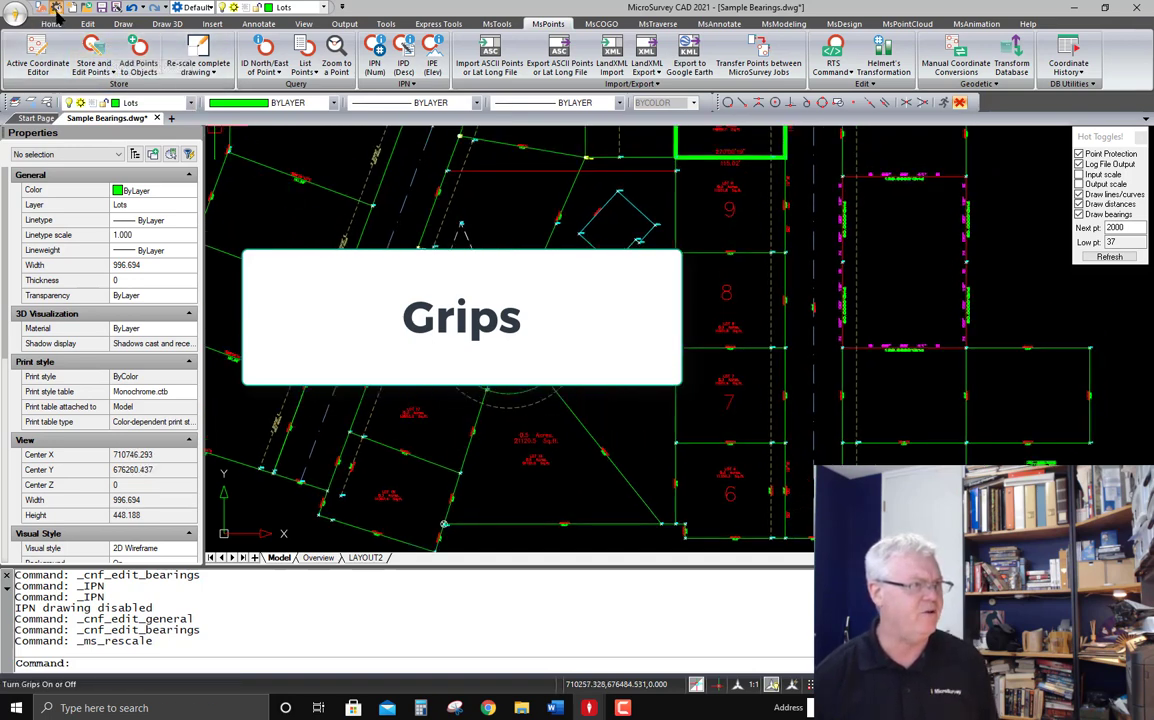
left_click(496, 25)
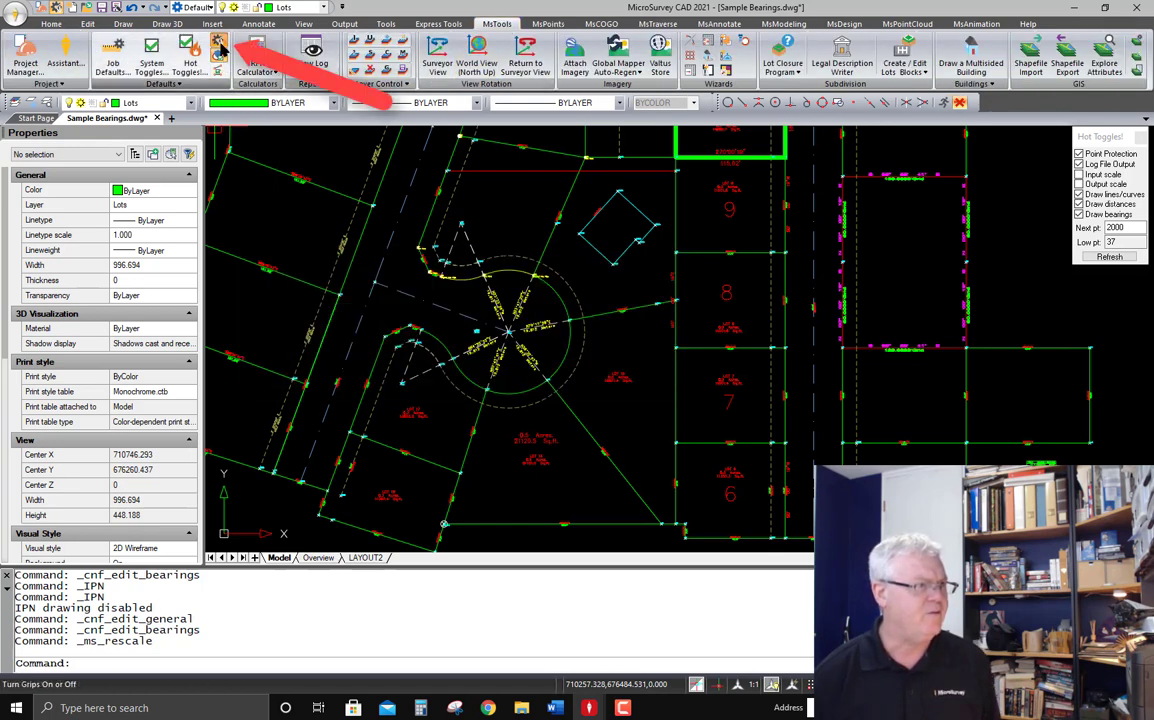
left_click(218, 45)
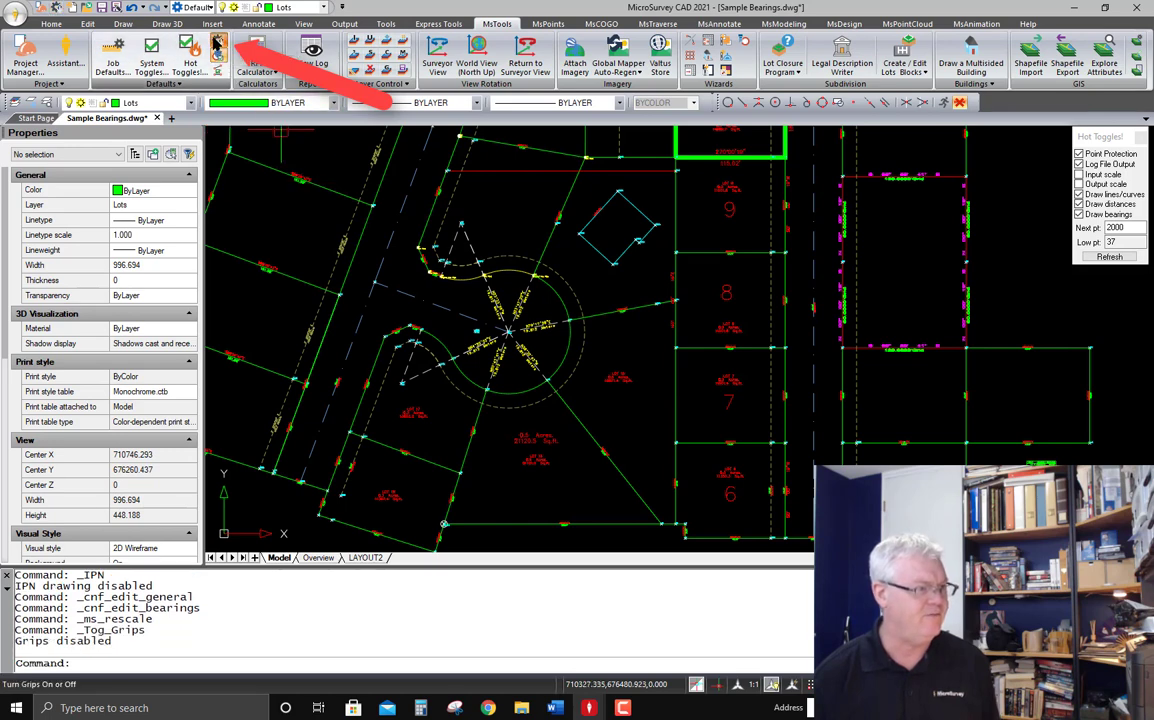
left_click(218, 45)
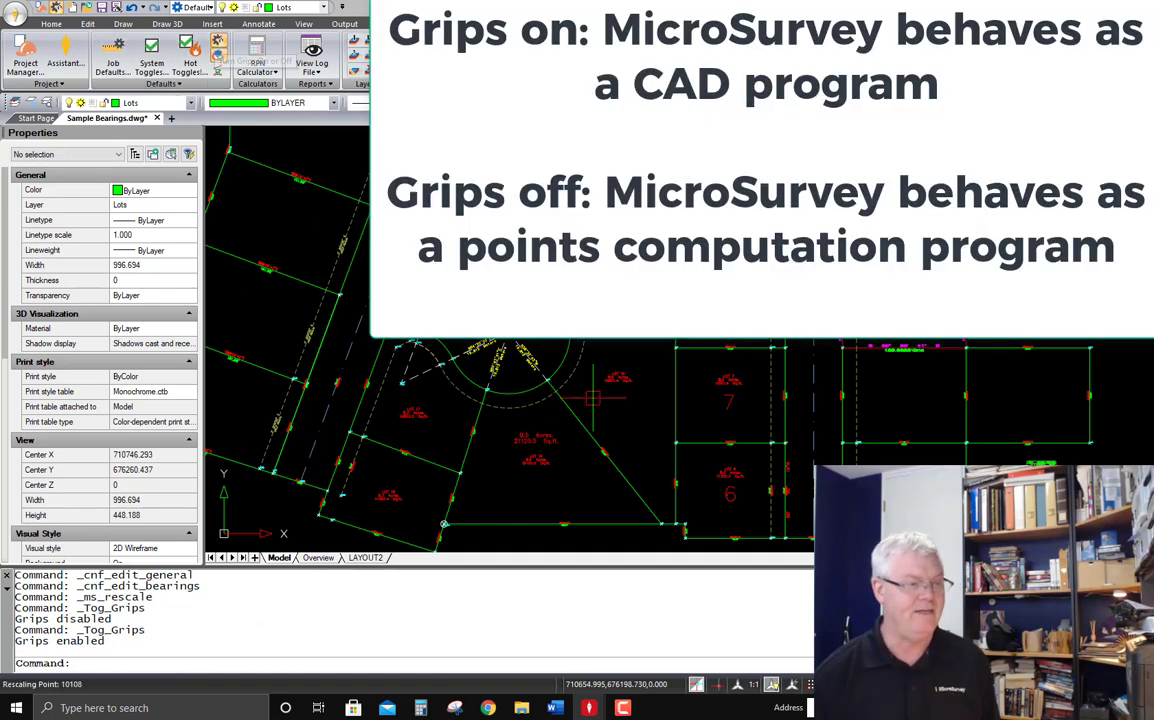
Show the grips of the southern lot line and of the easement polyline around the cul-de-sac, clearing each selection
left_click(537, 523)
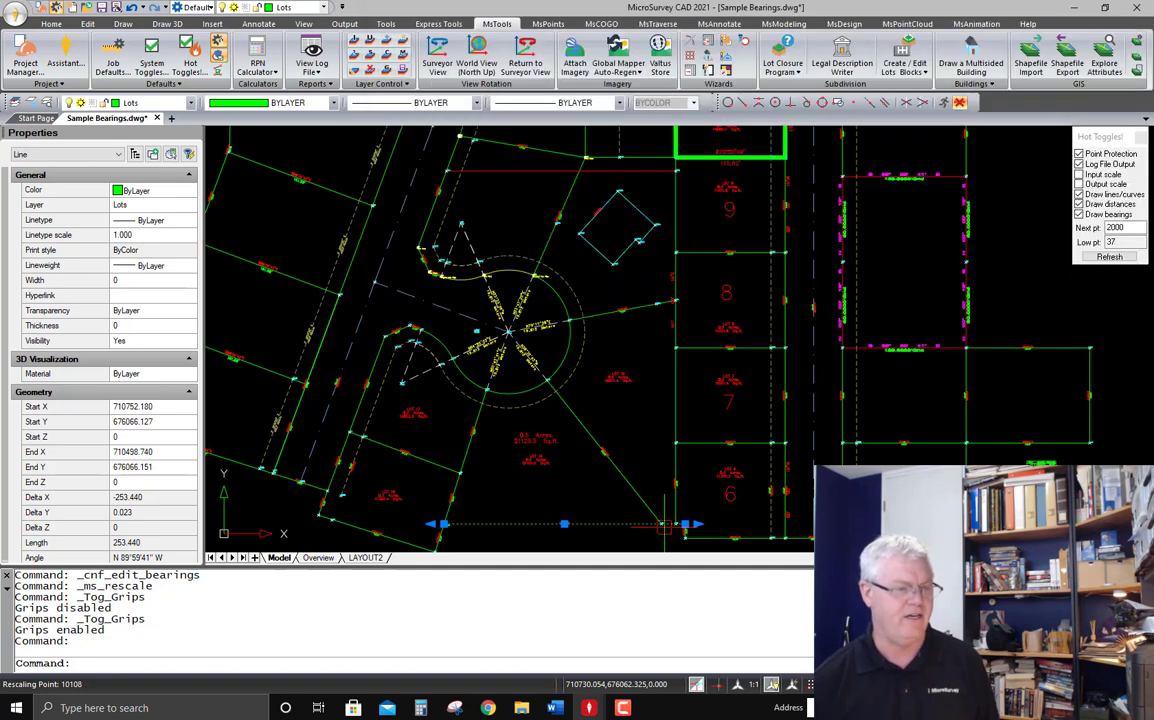
key("Escape")
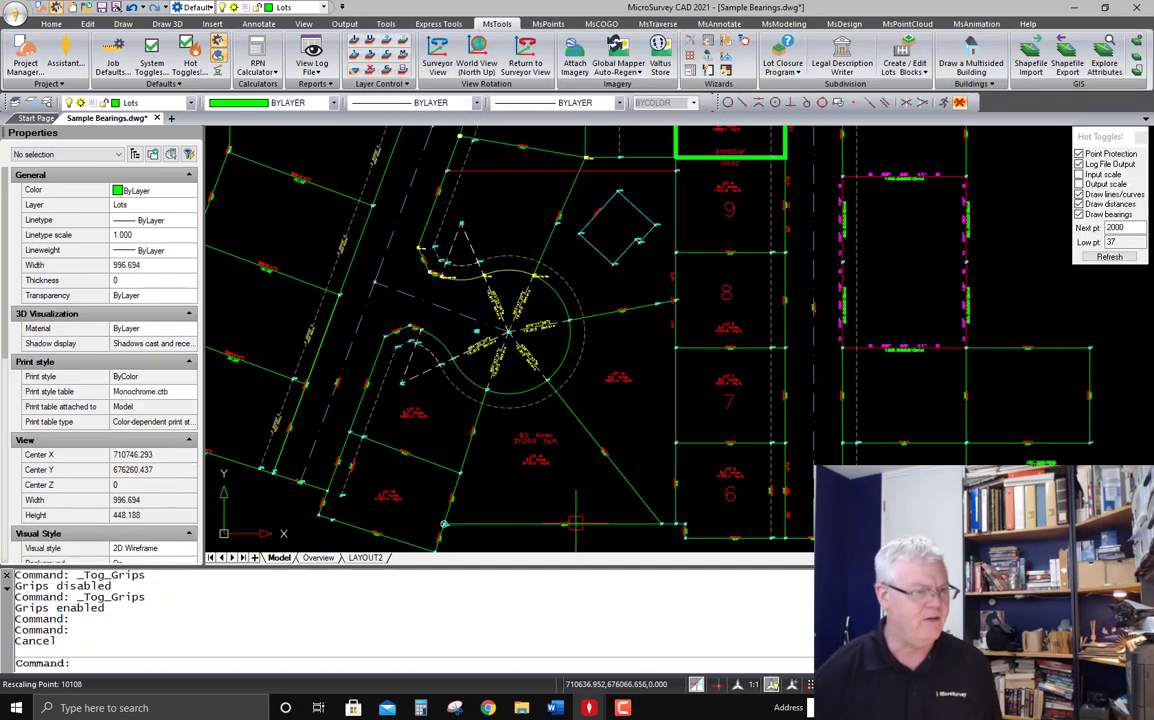
left_click(379, 396)
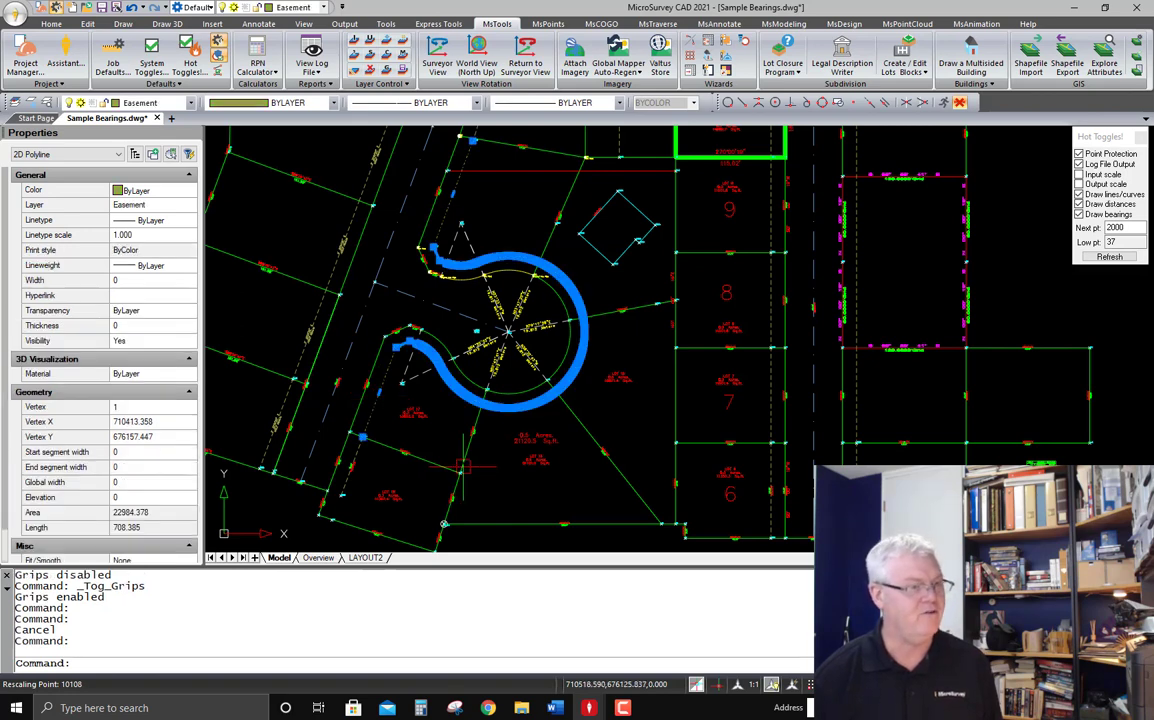
key("Escape")
Show the grips of the first overlapping Lots arc along the street curve outside lot 10, and clear the selection
middle_click_drag(566, 358, 403, 514)
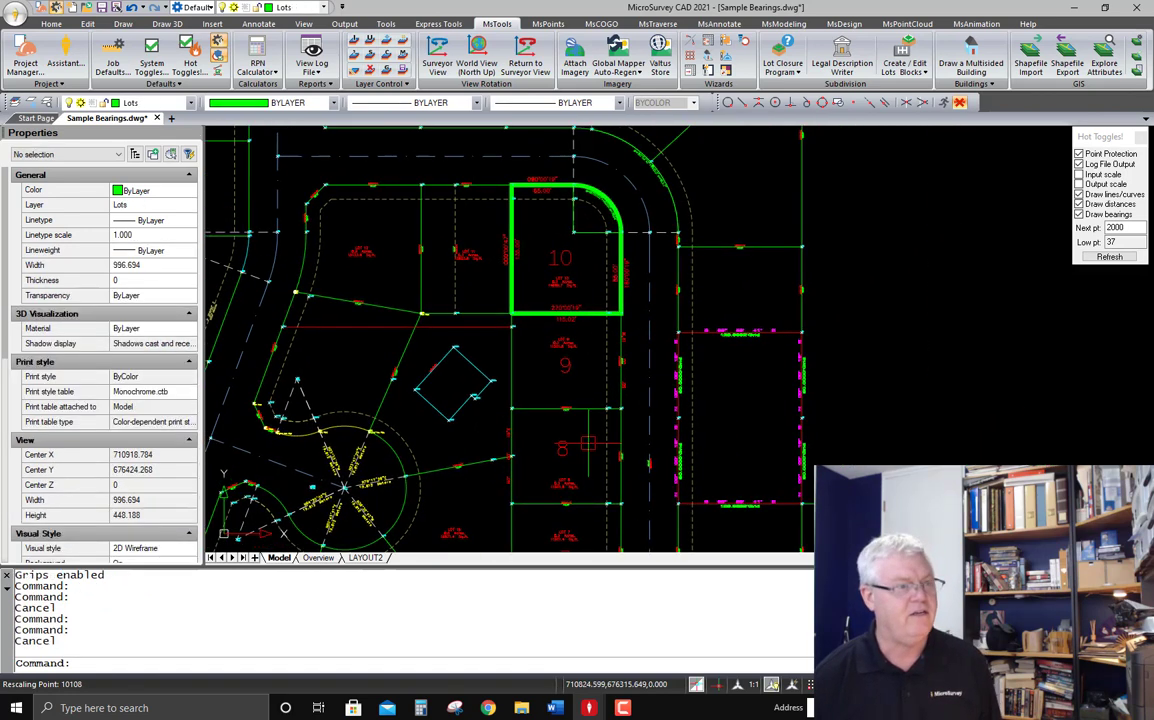
left_click(680, 198)
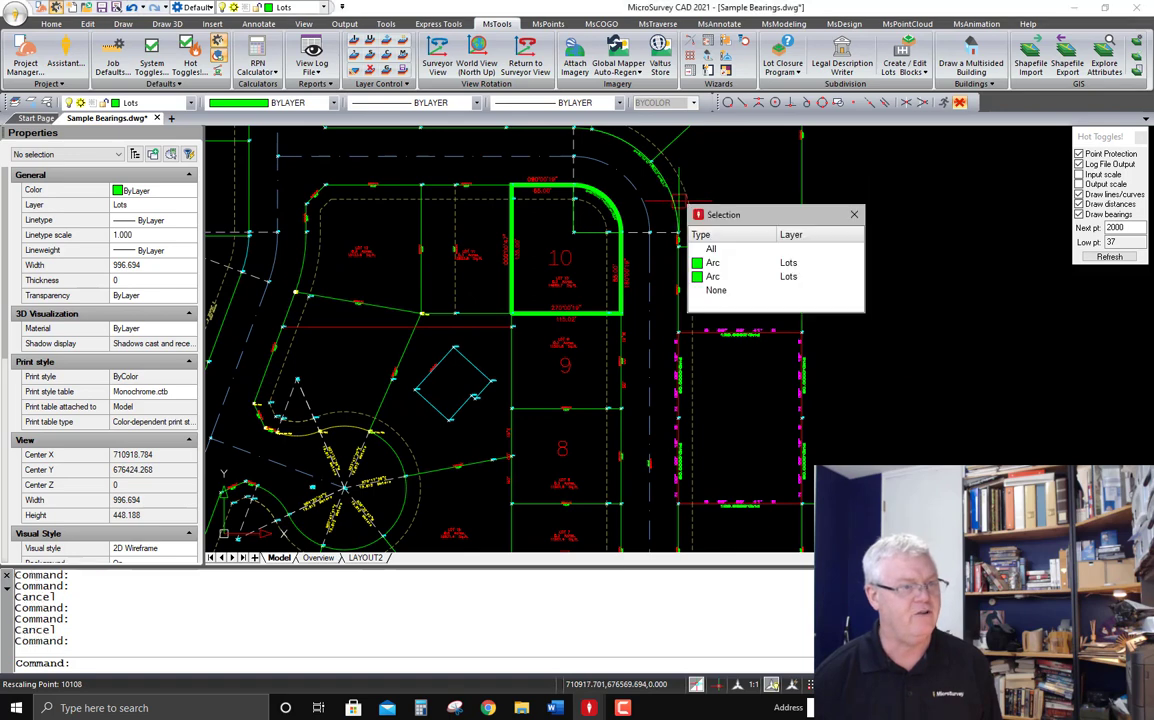
left_click(730, 263)
middle_click_drag(764, 200, 779, 254)
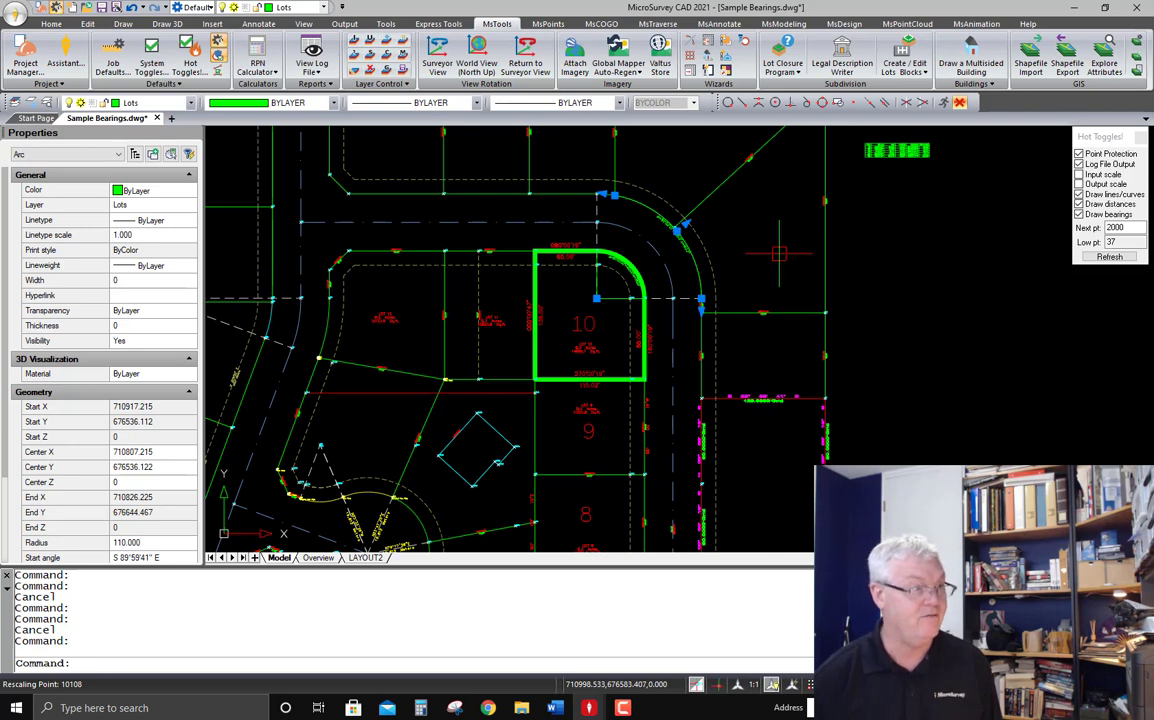
key("Escape")
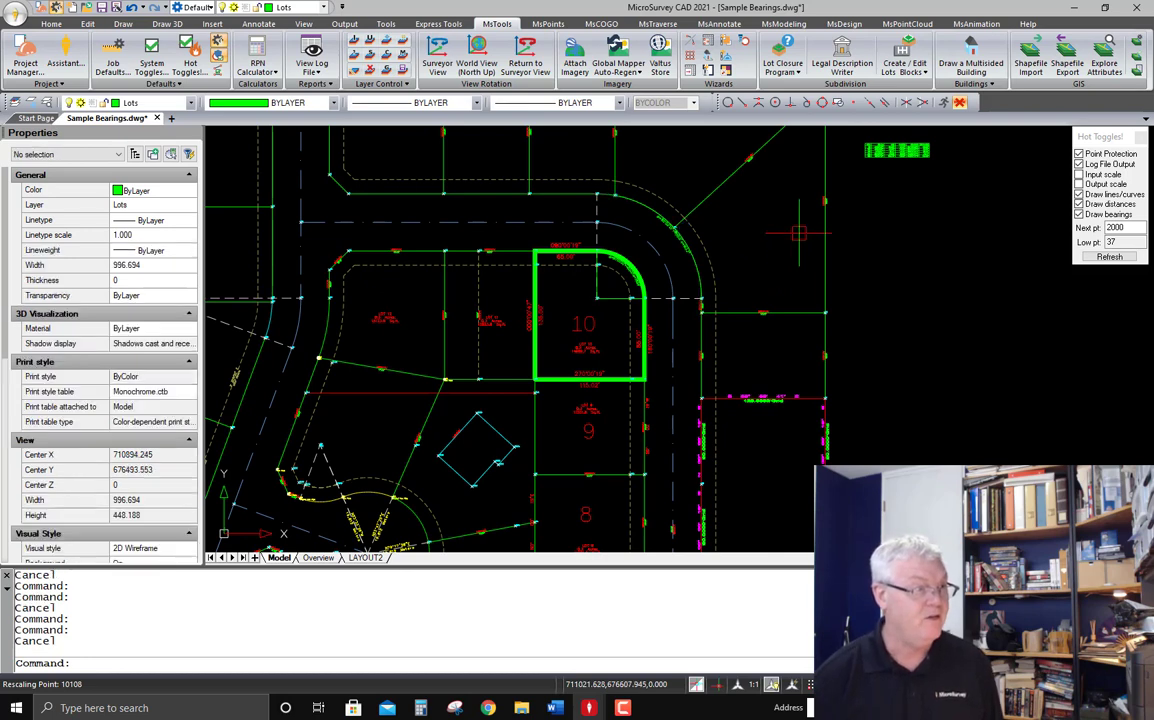
Turn grips off so that the program behaves as a points computation program
left_click(218, 44)
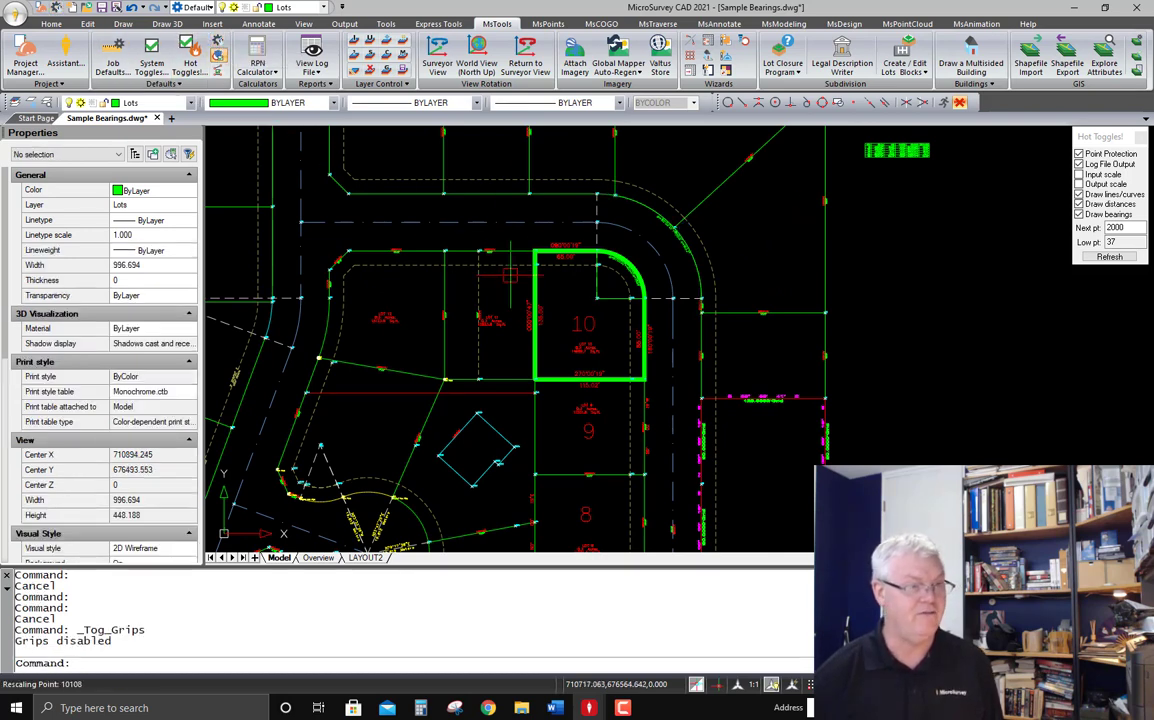
middle_click_drag(523, 262, 661, 178)
scroll(665, 177, "down", 1)
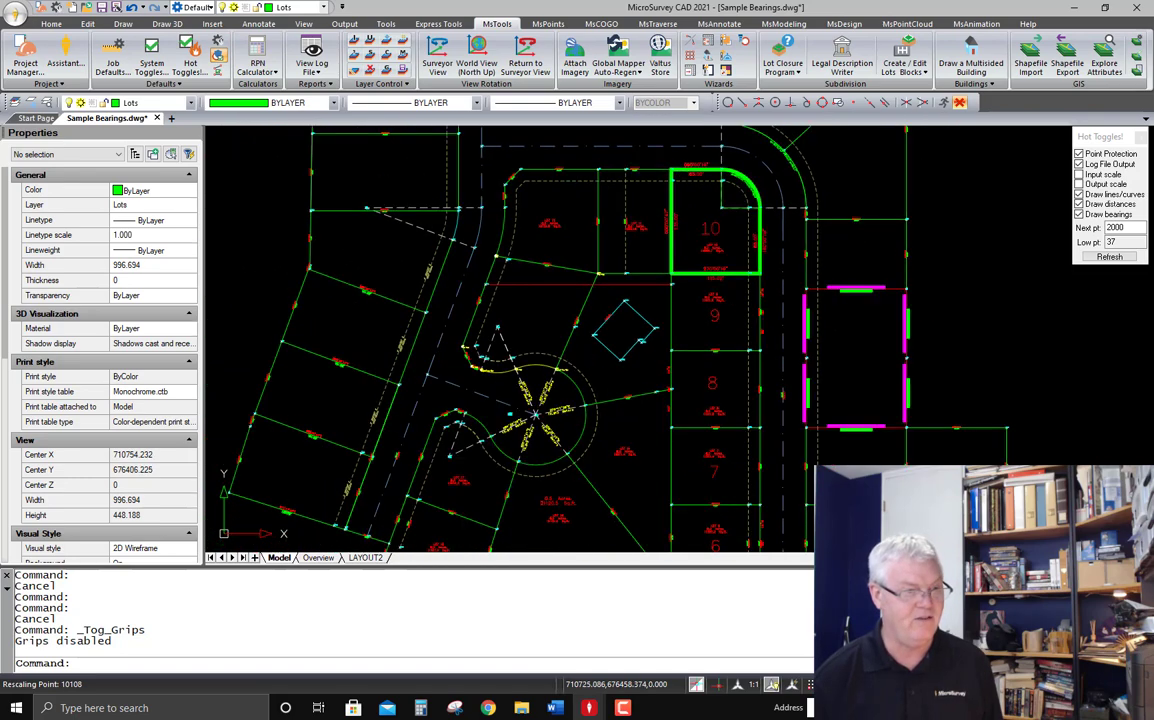
Open the line computations for the lot line between lots 6 and 7, check its connecting point numbers, and close them
middle_click_drag(605, 393, 619, 246)
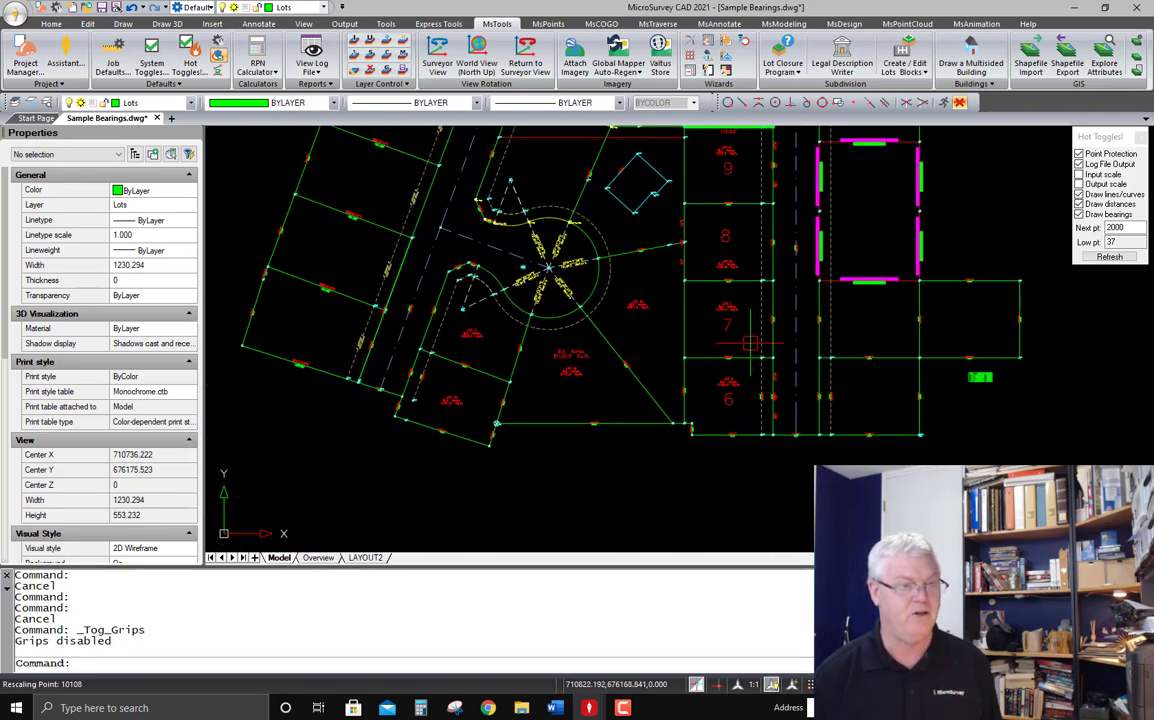
scroll(723, 376, "up", 2)
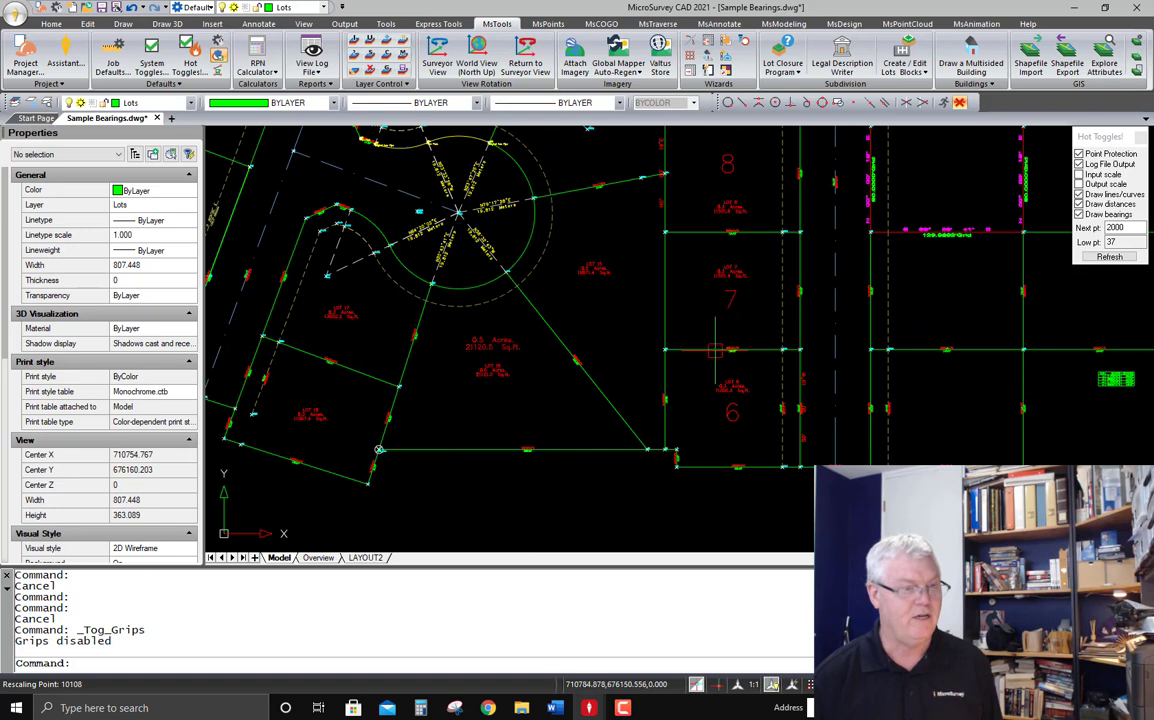
left_click(708, 349)
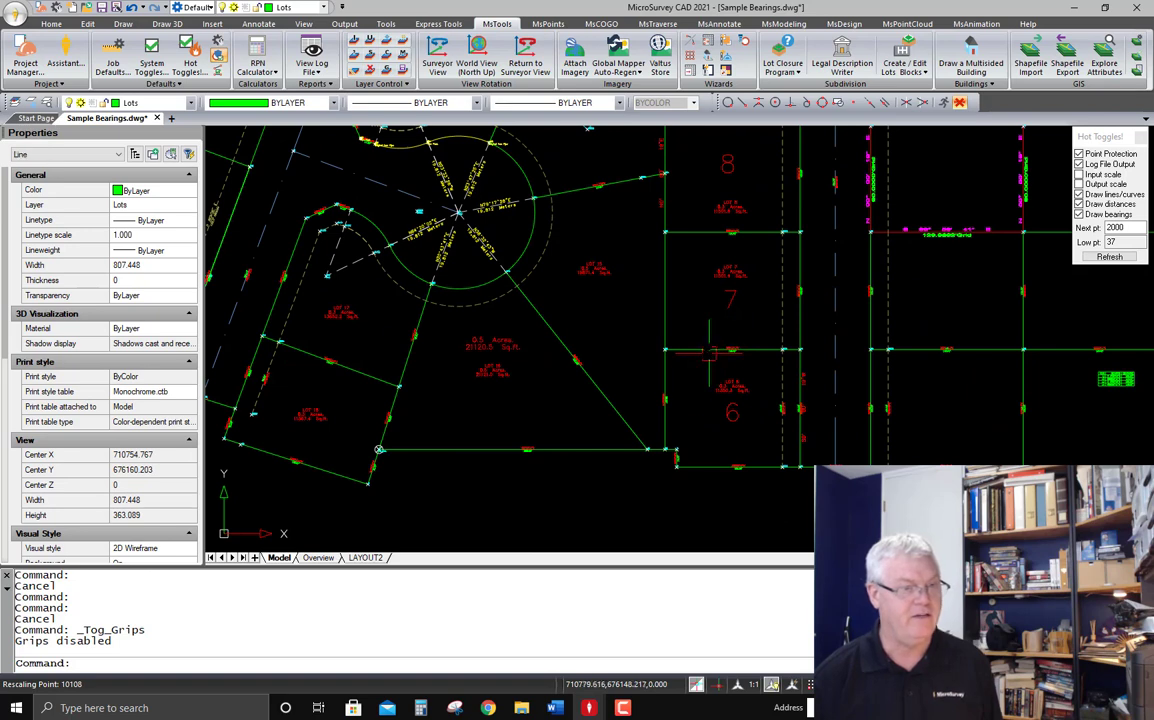
double_click(708, 349)
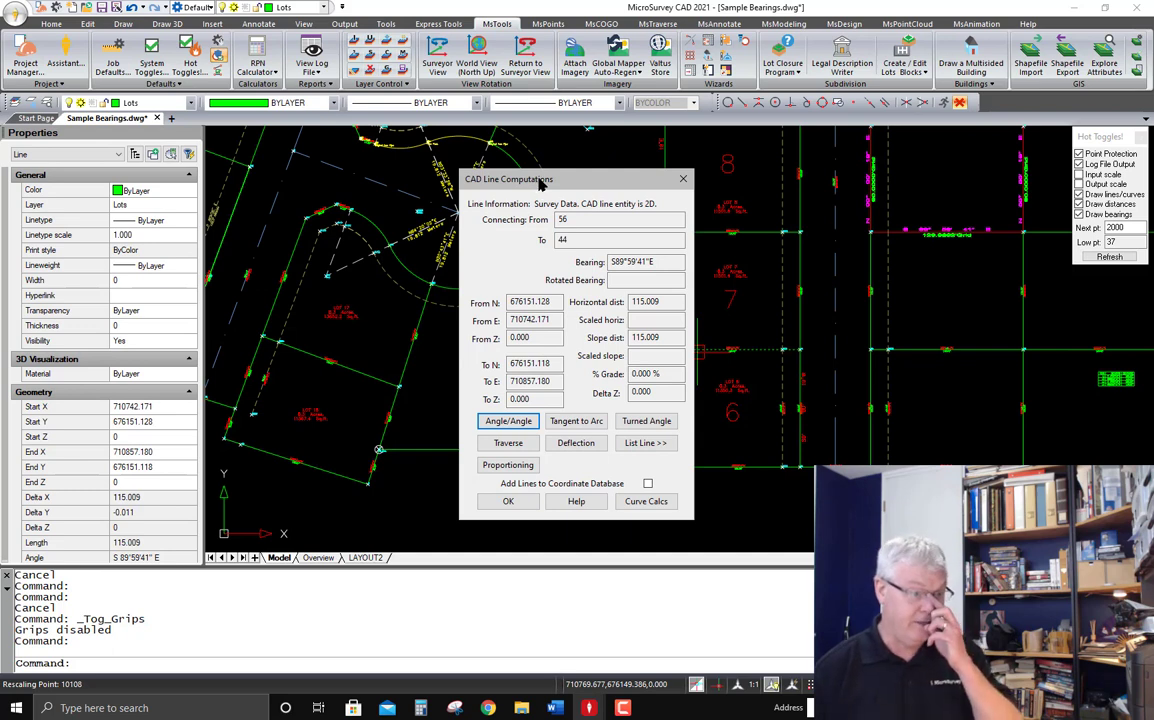
left_click_drag(520, 178, 450, 178)
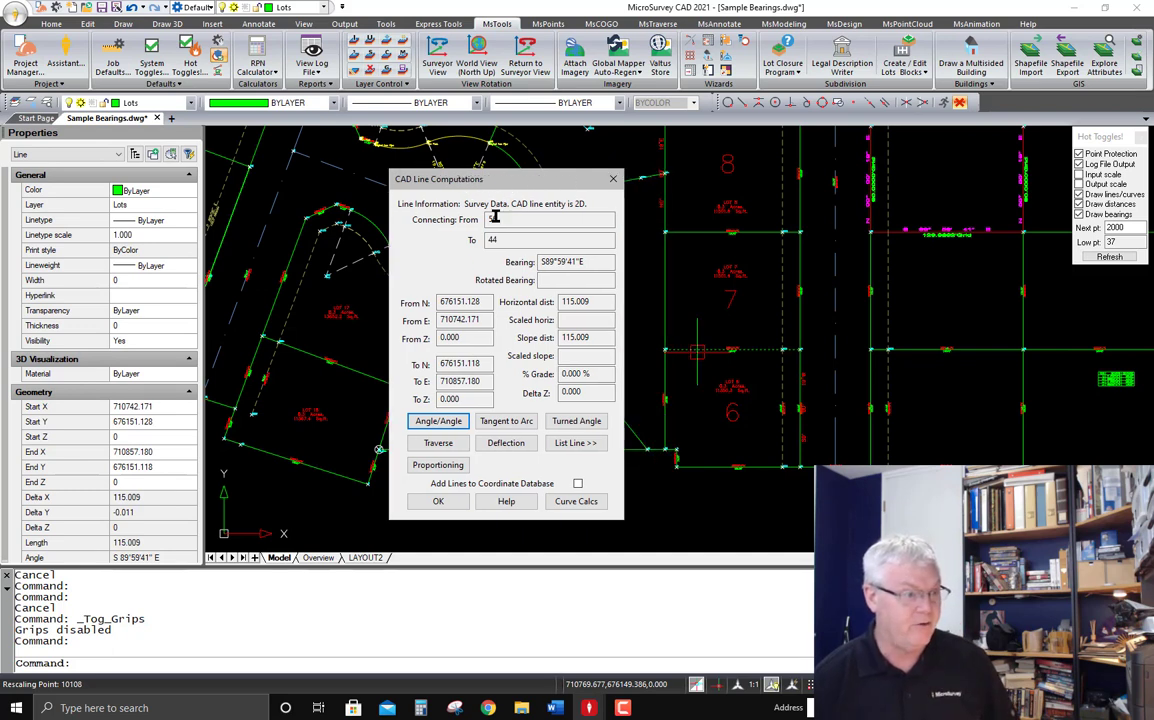
double_click(504, 221)
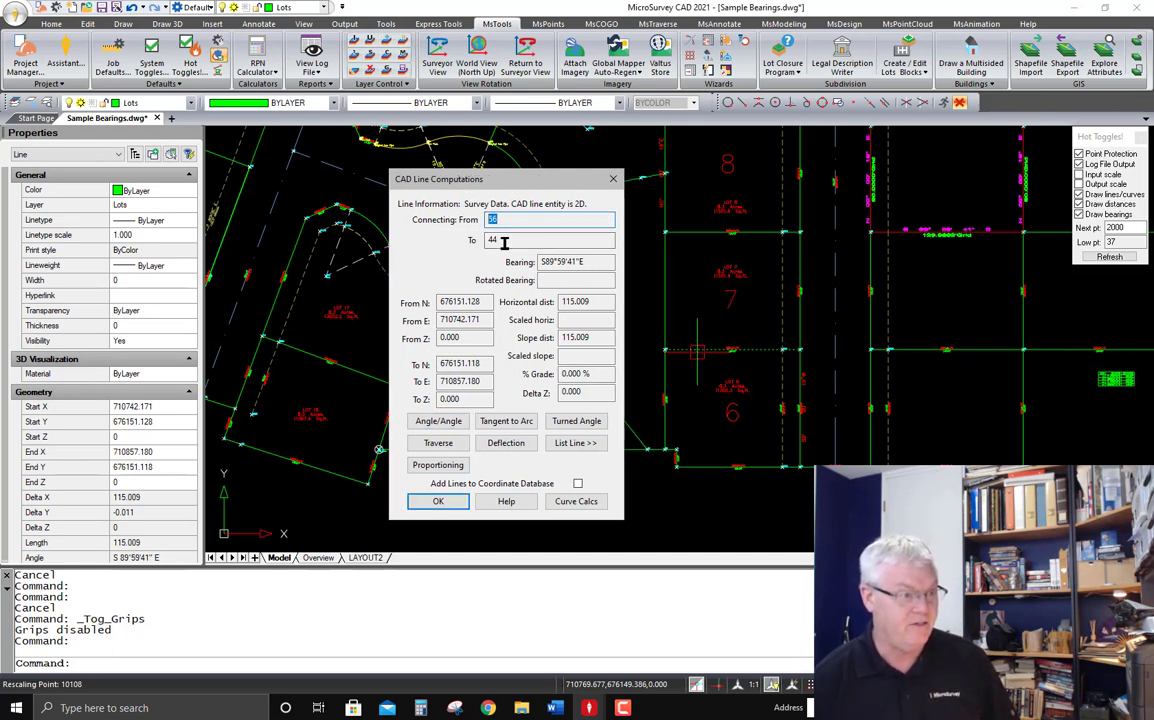
key("Tab")
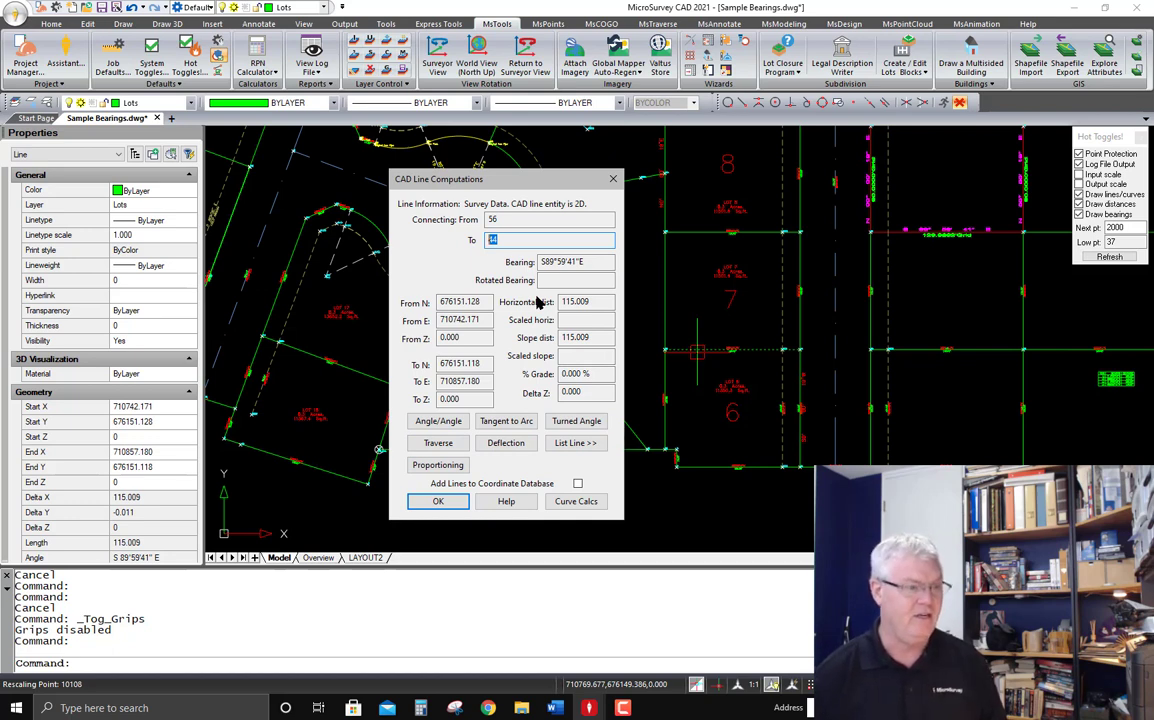
left_click(613, 178)
View the curve computations of a cul-de-sac arc and the polyline computations of the easement line, closing each
middle_click_drag(729, 296, 756, 345)
double_click(558, 284)
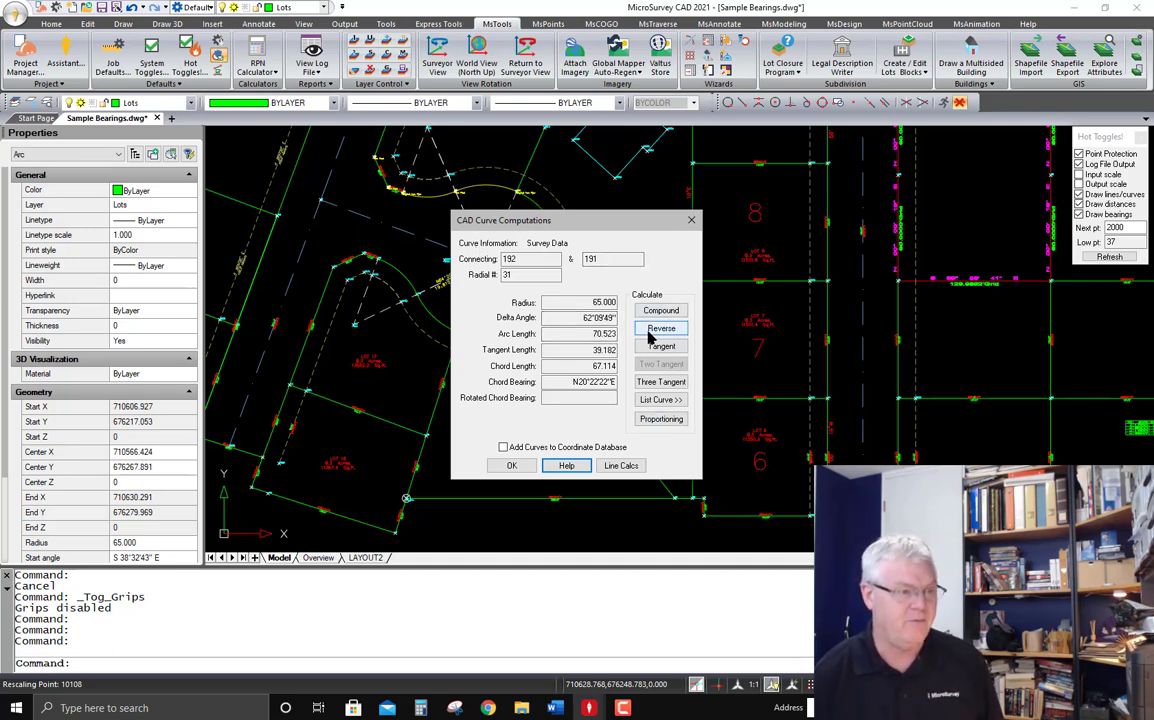
left_click(691, 220)
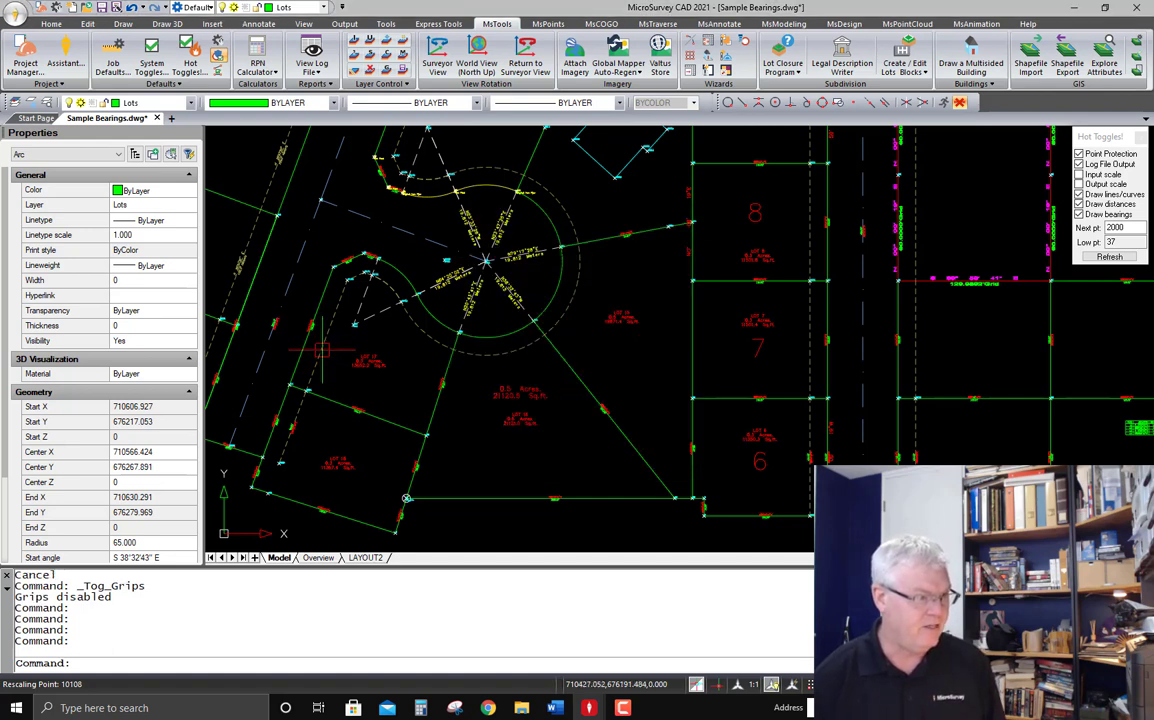
double_click(406, 497)
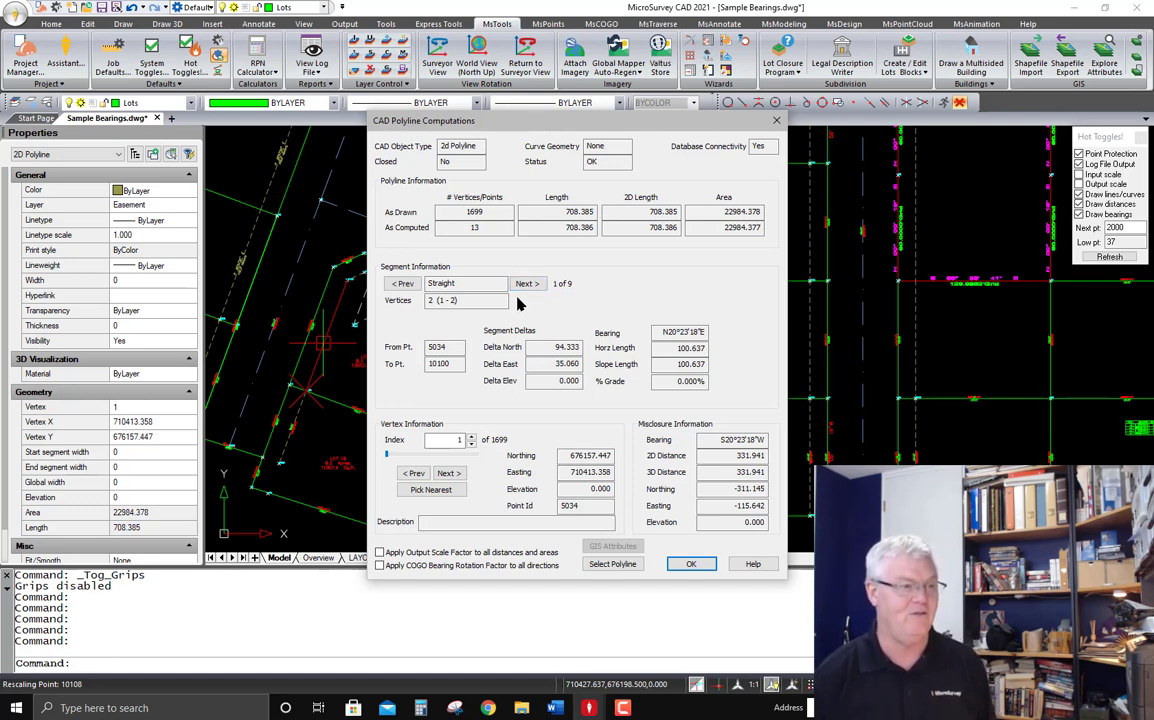
left_click(776, 120)
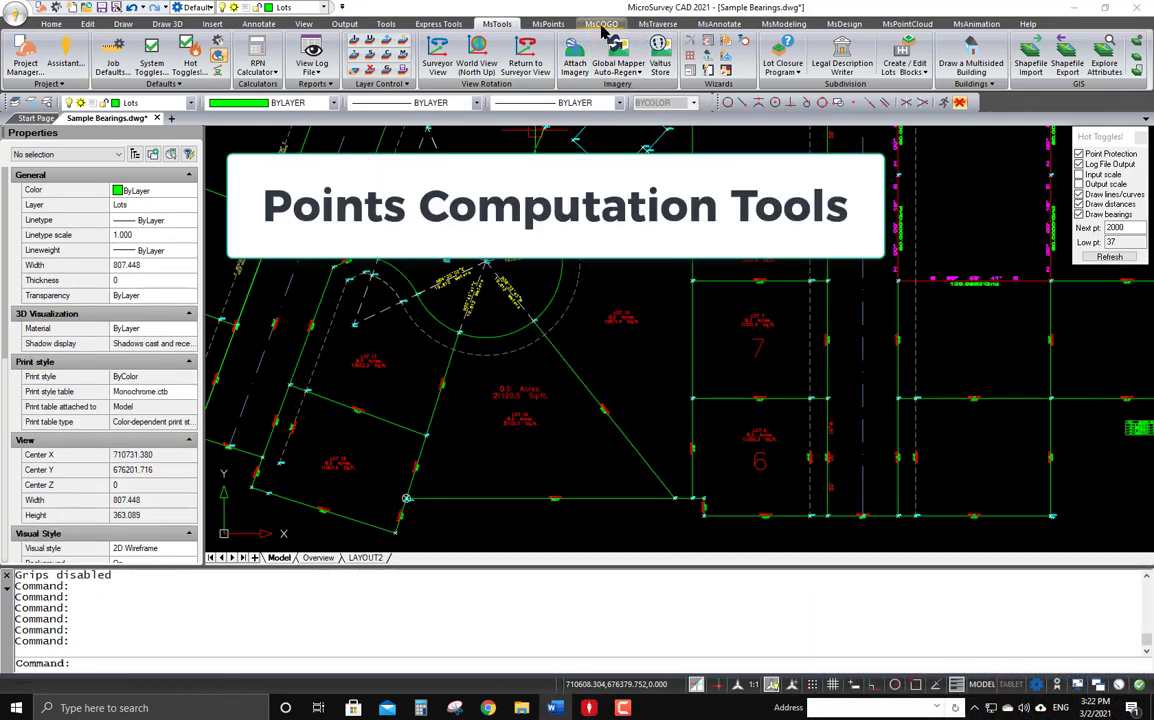
Open the Active Coordinate Editor with the cyan building outline west of lot 9 in view
left_click(547, 26)
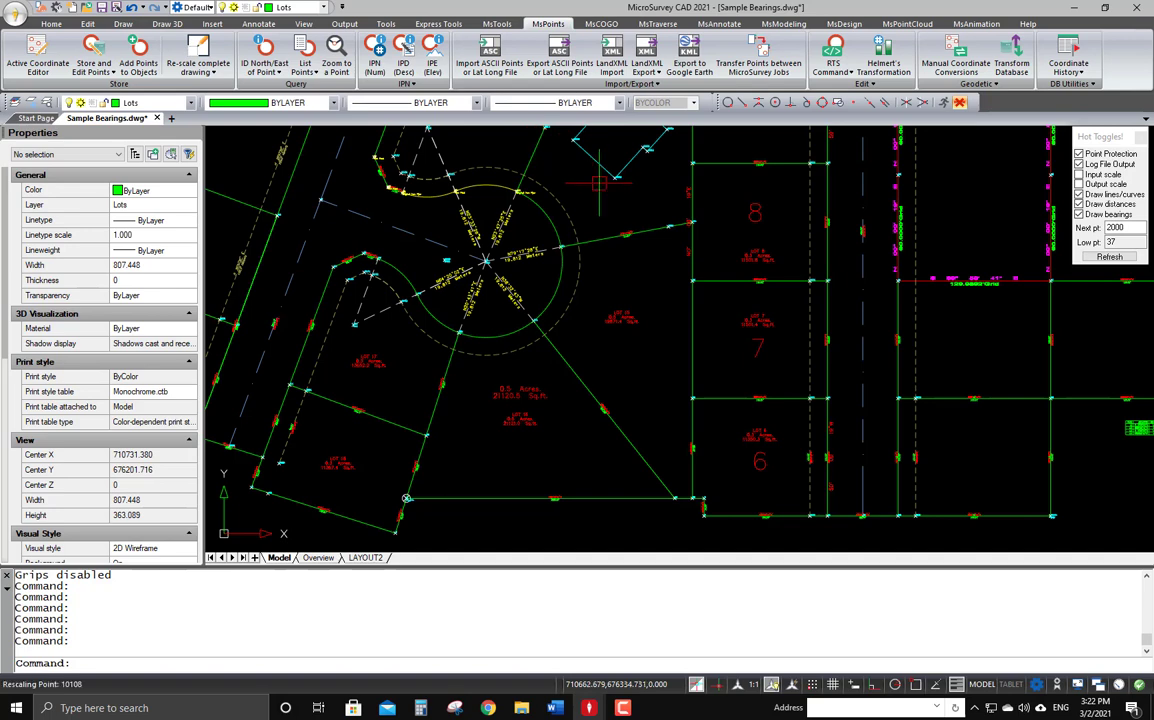
middle_click_drag(430, 155, 502, 332)
scroll(560, 260, "up", 5)
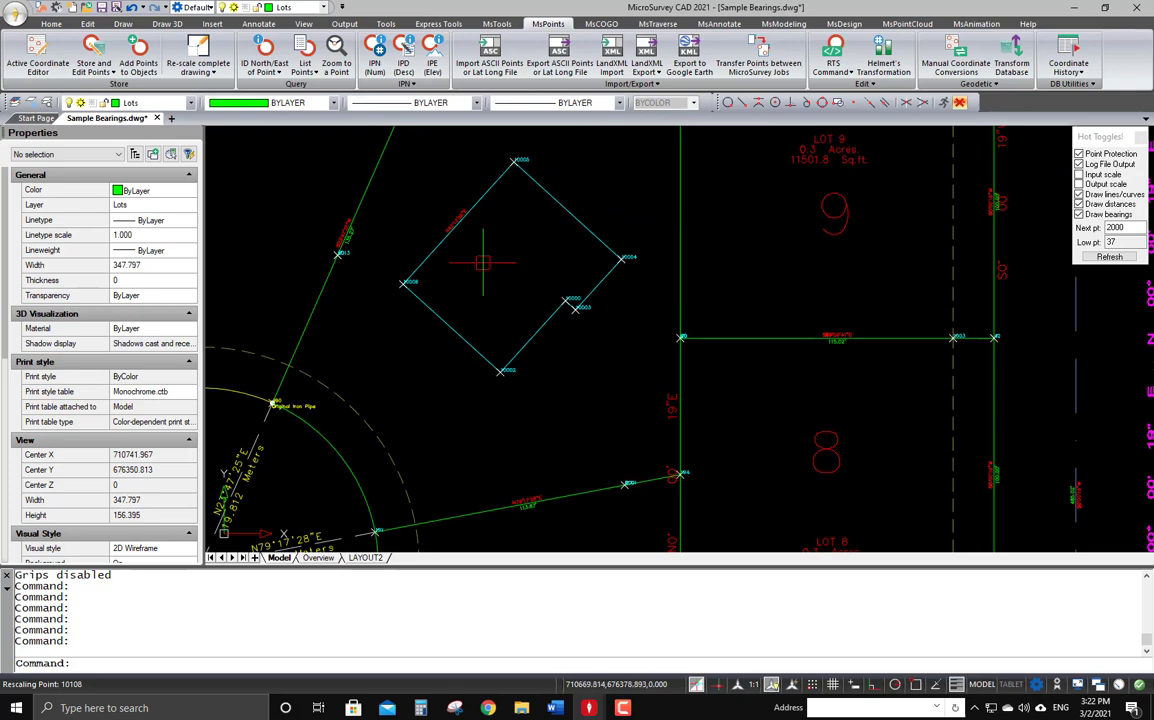
middle_click_drag(480, 262, 522, 348)
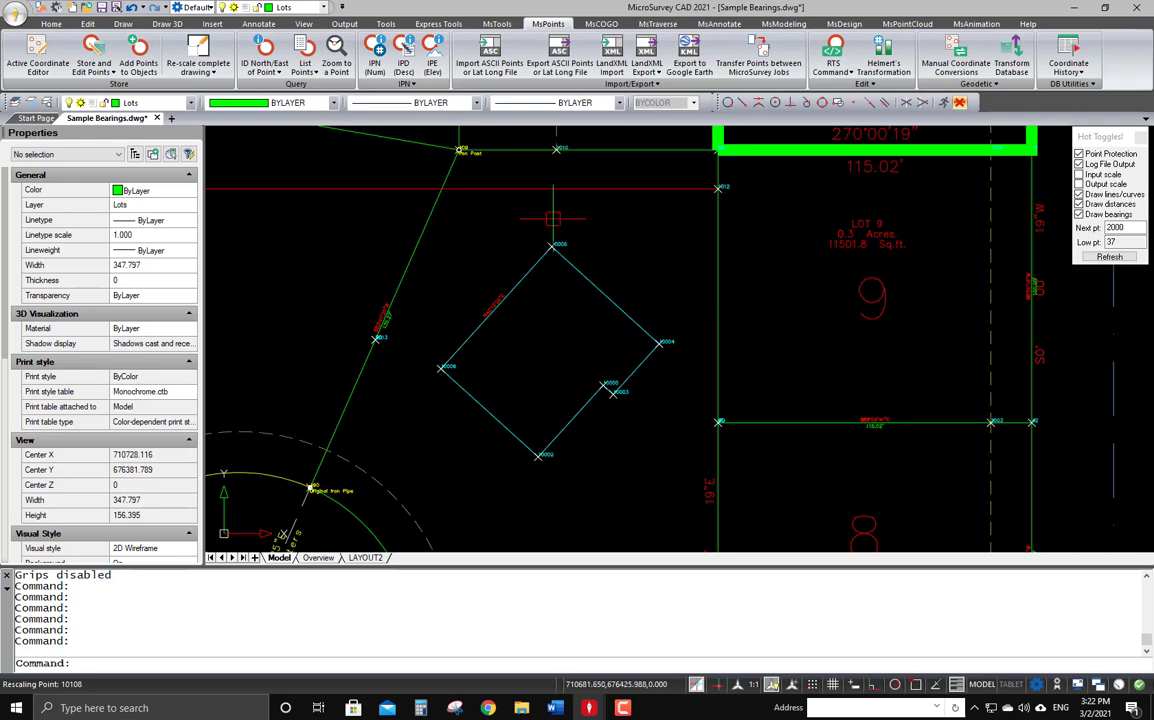
left_click(31, 46)
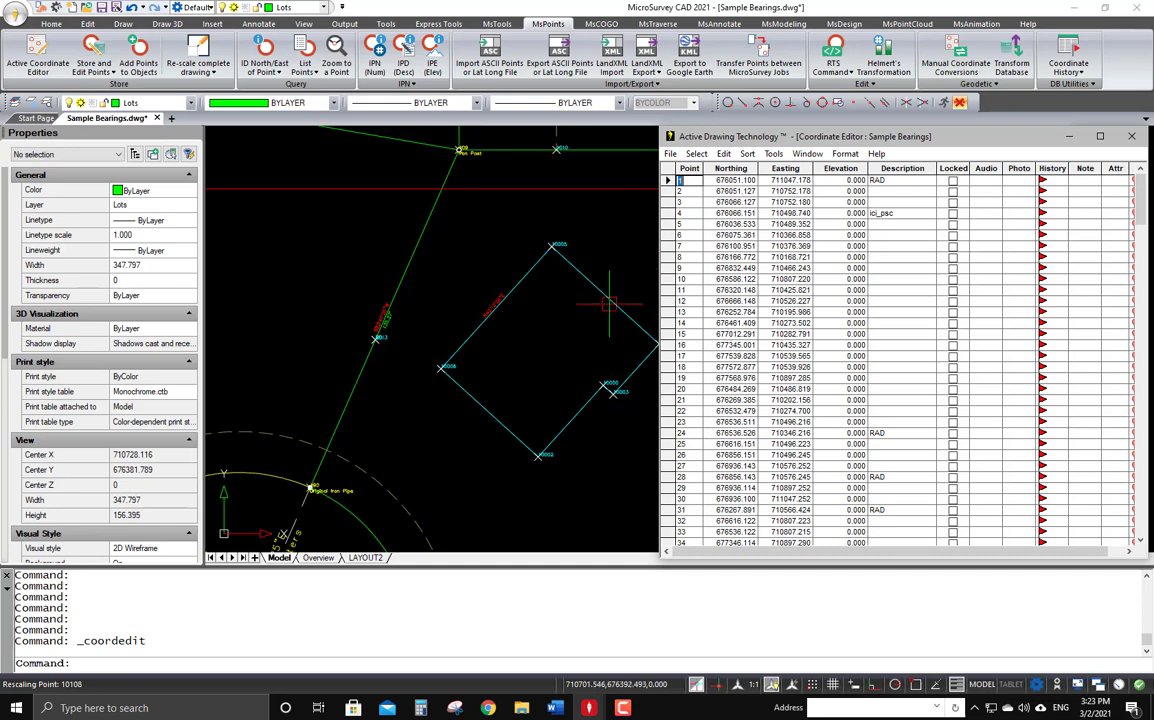
Select the building outline's points by window crossing in the coordinate editor and show their highlighted rows in the list
middle_click_drag(560, 347, 474, 322)
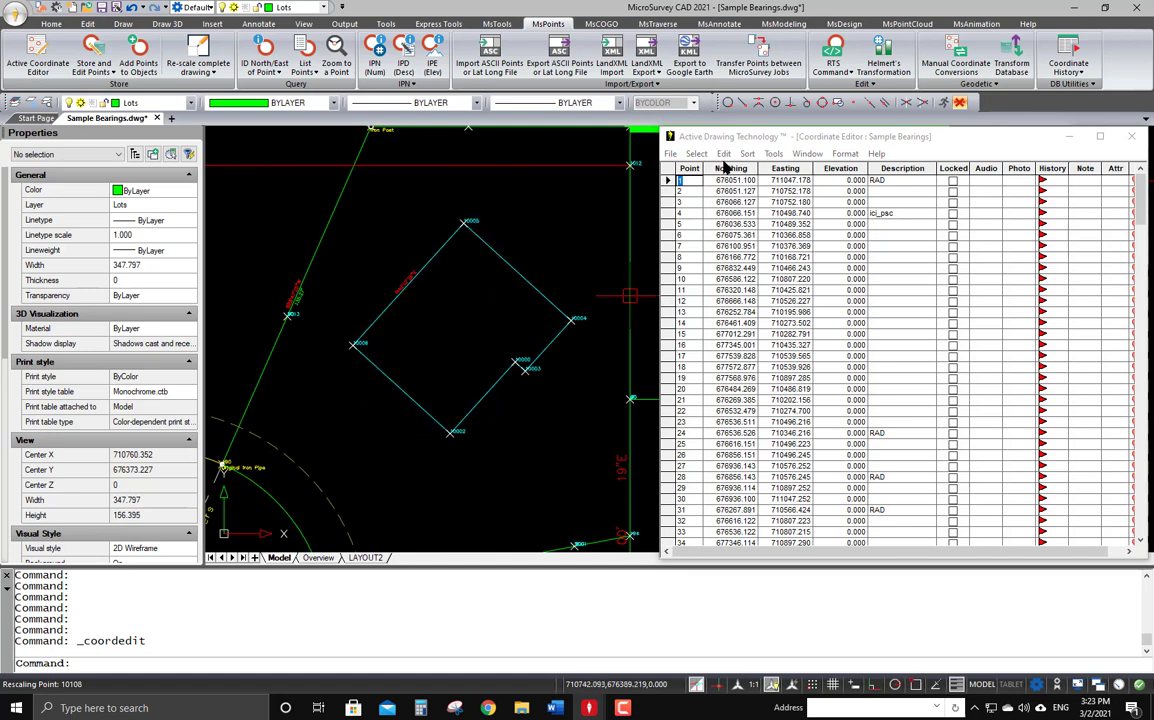
left_click(697, 154)
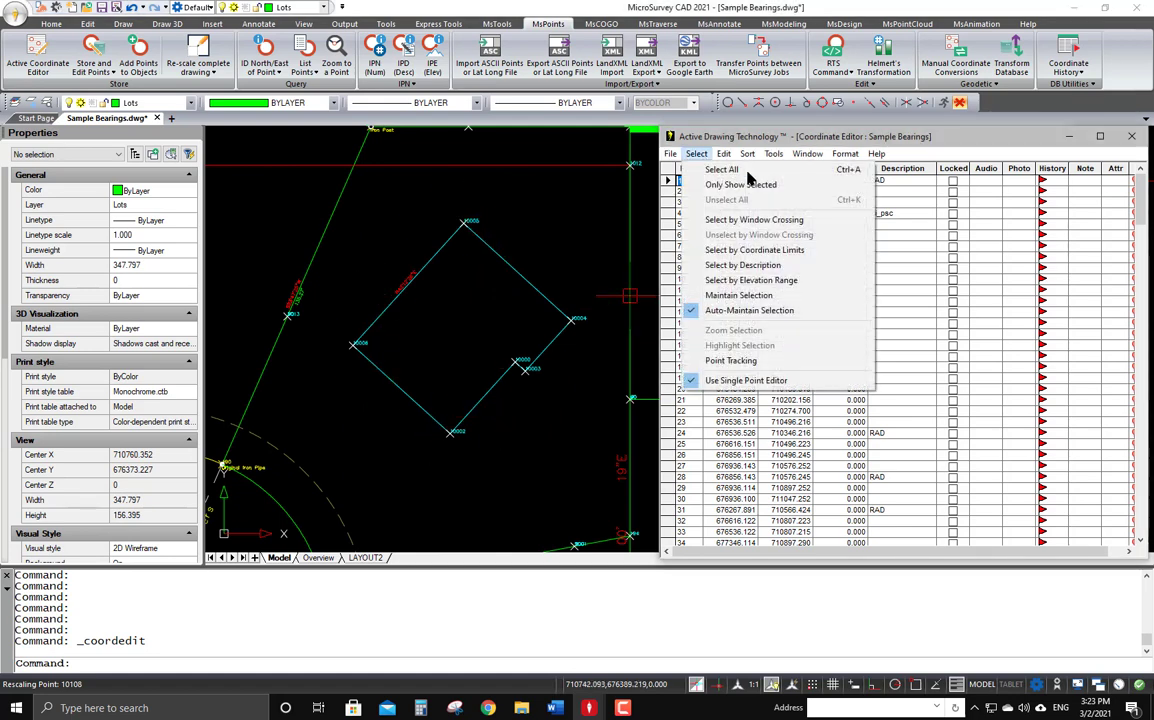
left_click(723, 154)
mouse_move(697, 154)
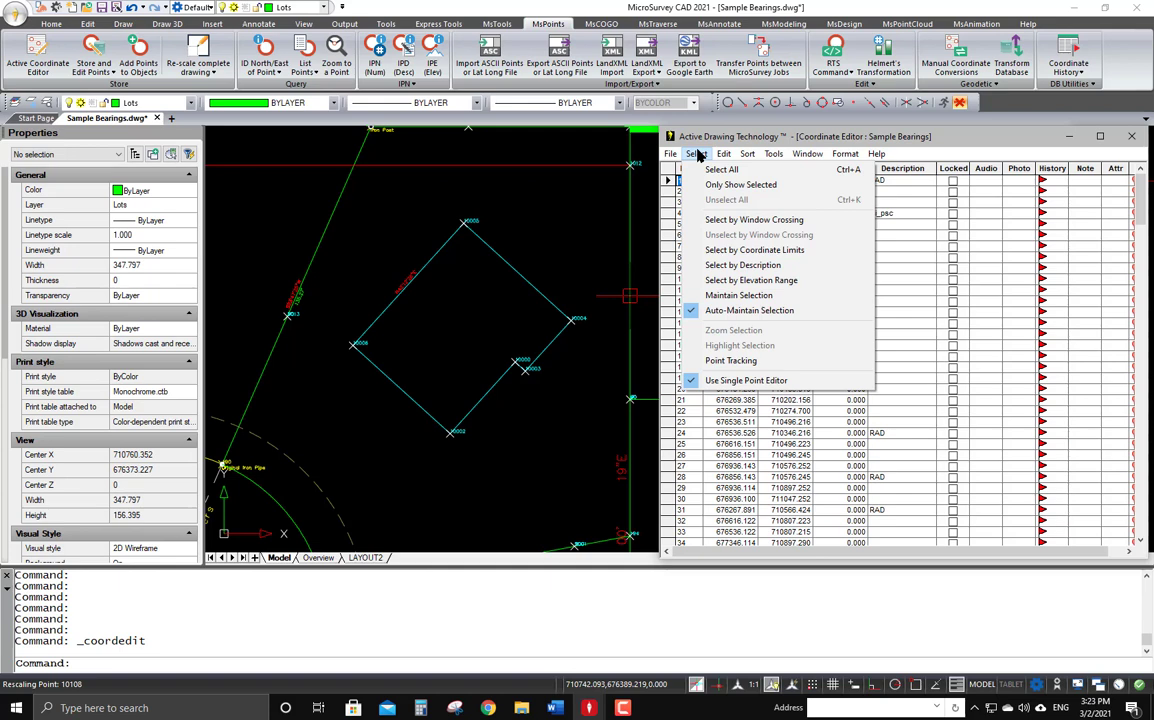
left_click(708, 220)
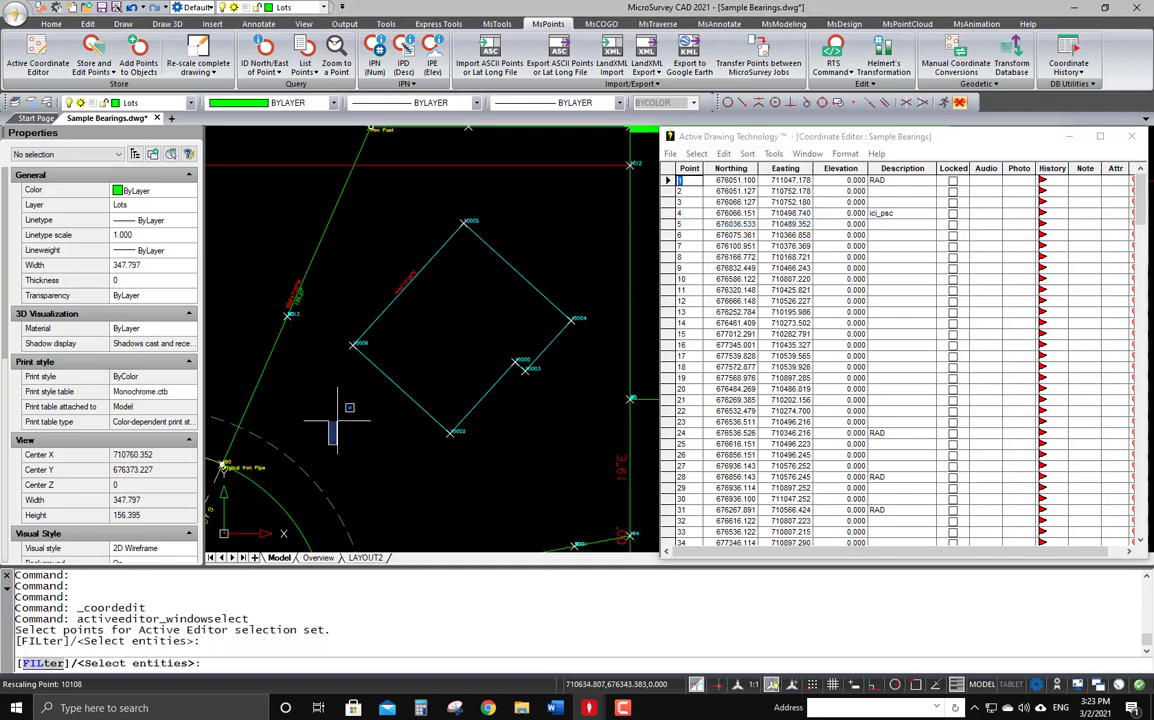
left_click(294, 401)
left_click(533, 186)
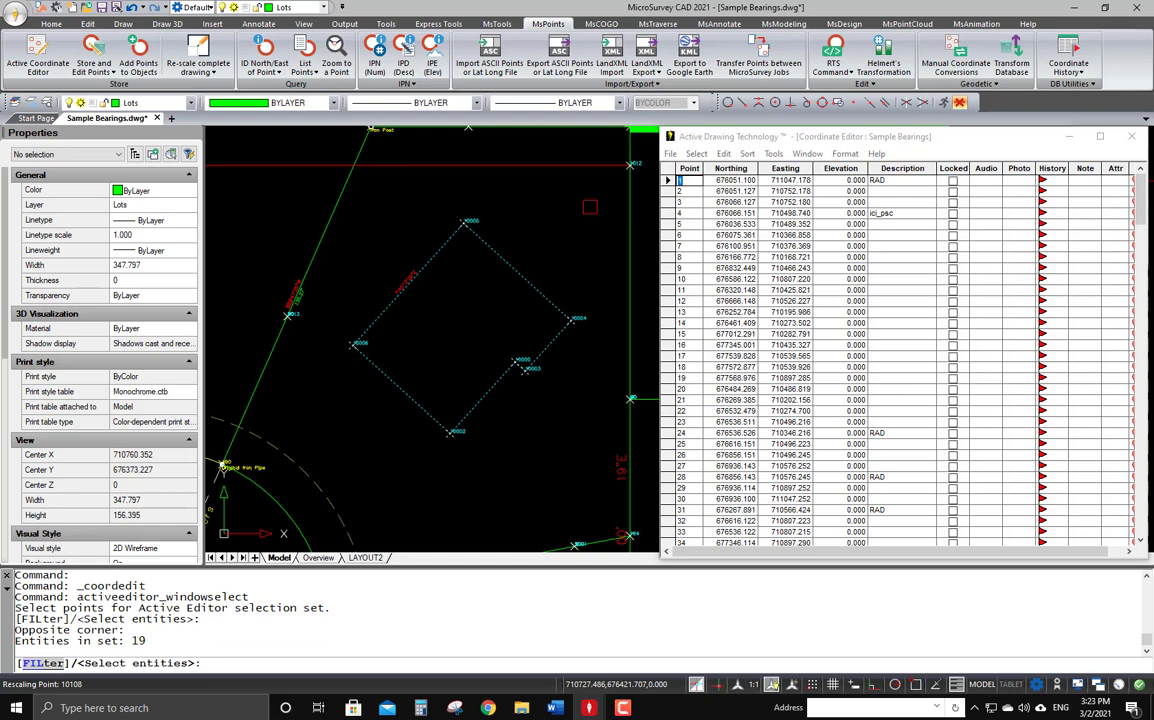
key("Return")
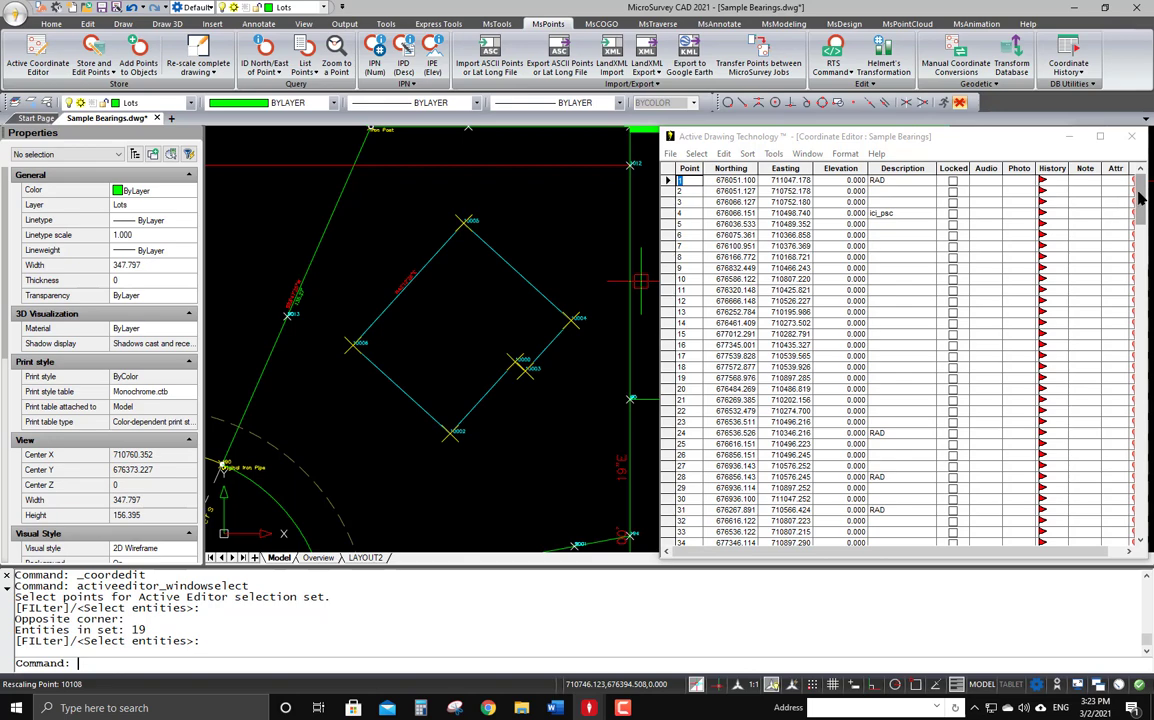
left_click_drag(1140, 197, 1142, 511)
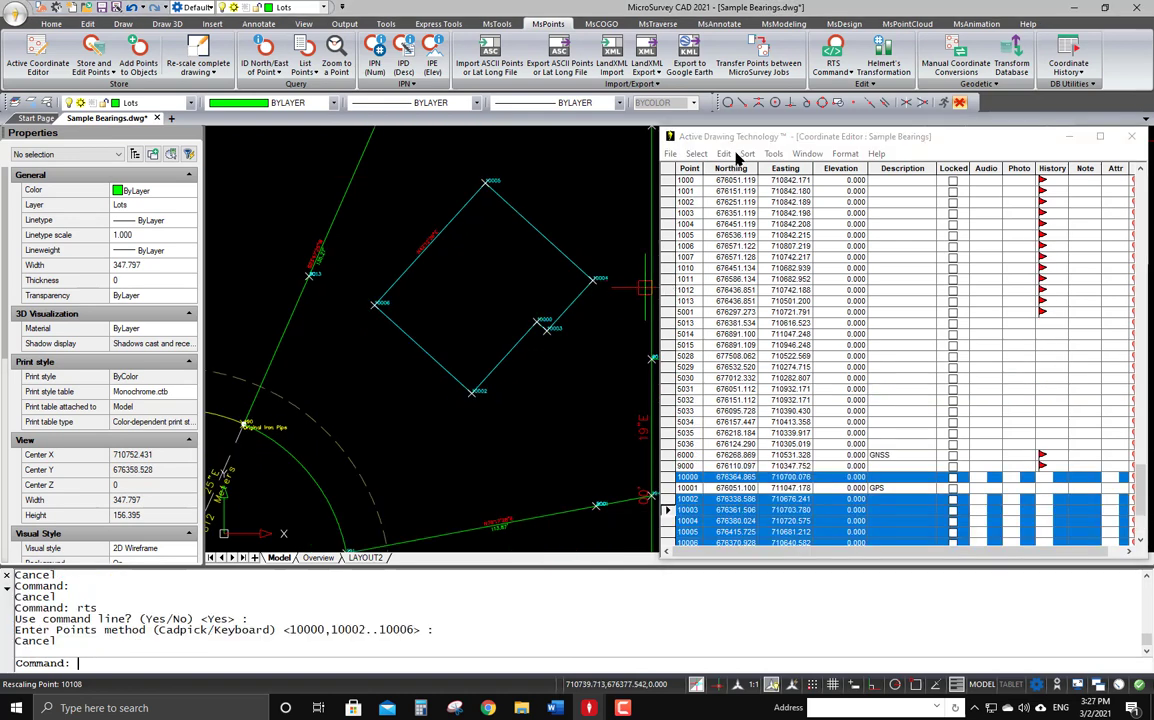
Start RotateShiftScale on the selected building points, declining the command-line option, and place its dialog clear of the building outline
left_click(727, 156)
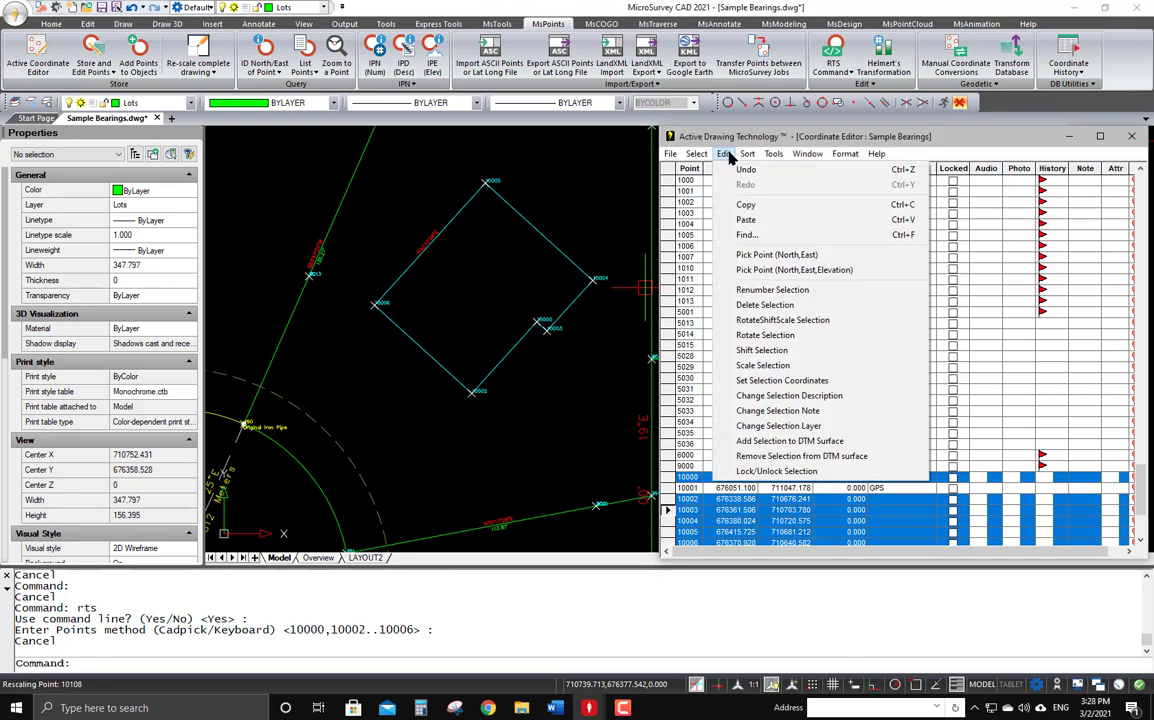
left_click(780, 320)
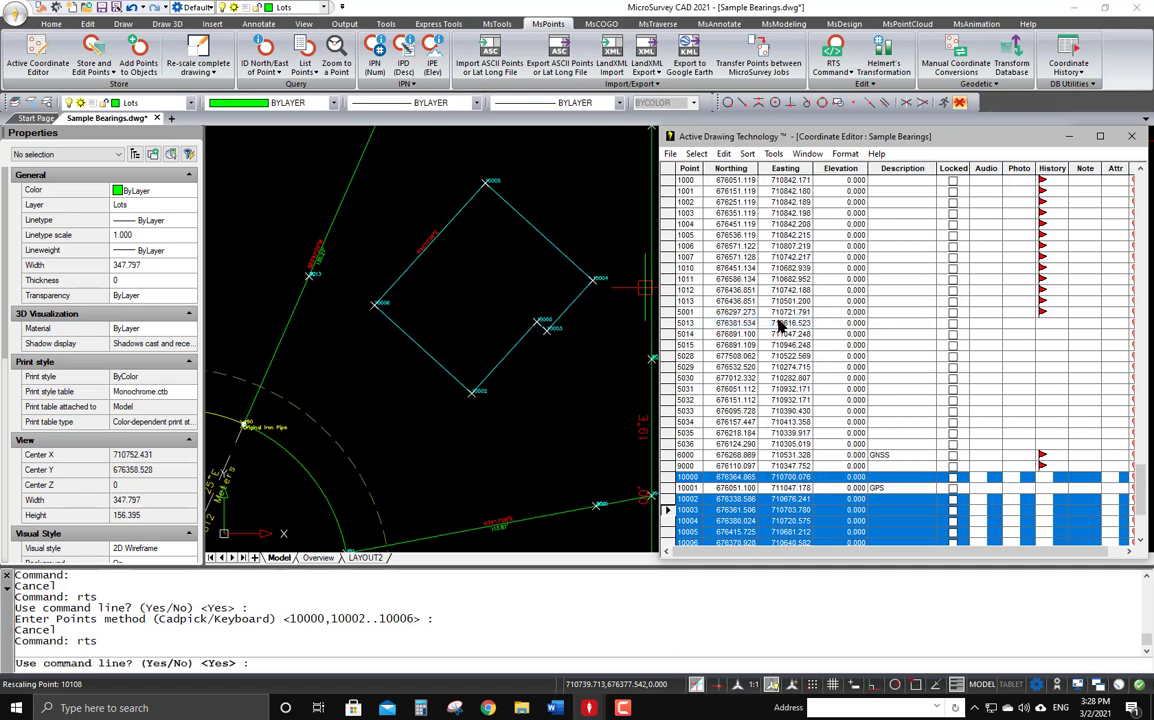
left_click(310, 660)
type("n")
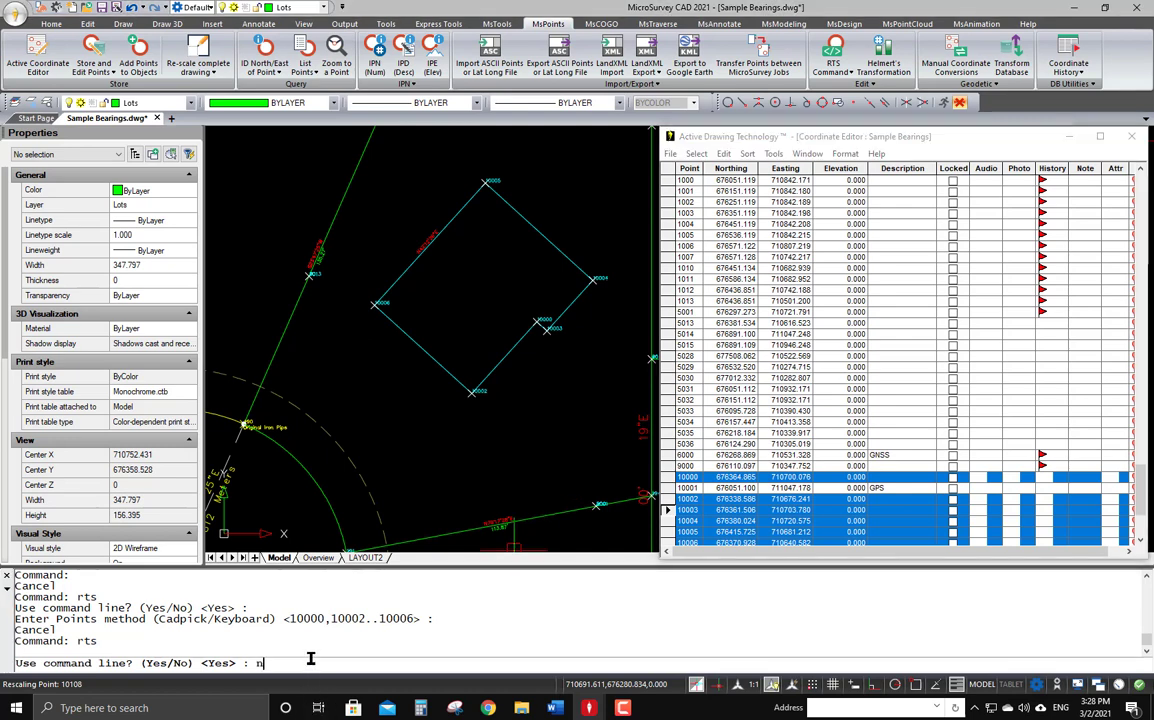
key("Return")
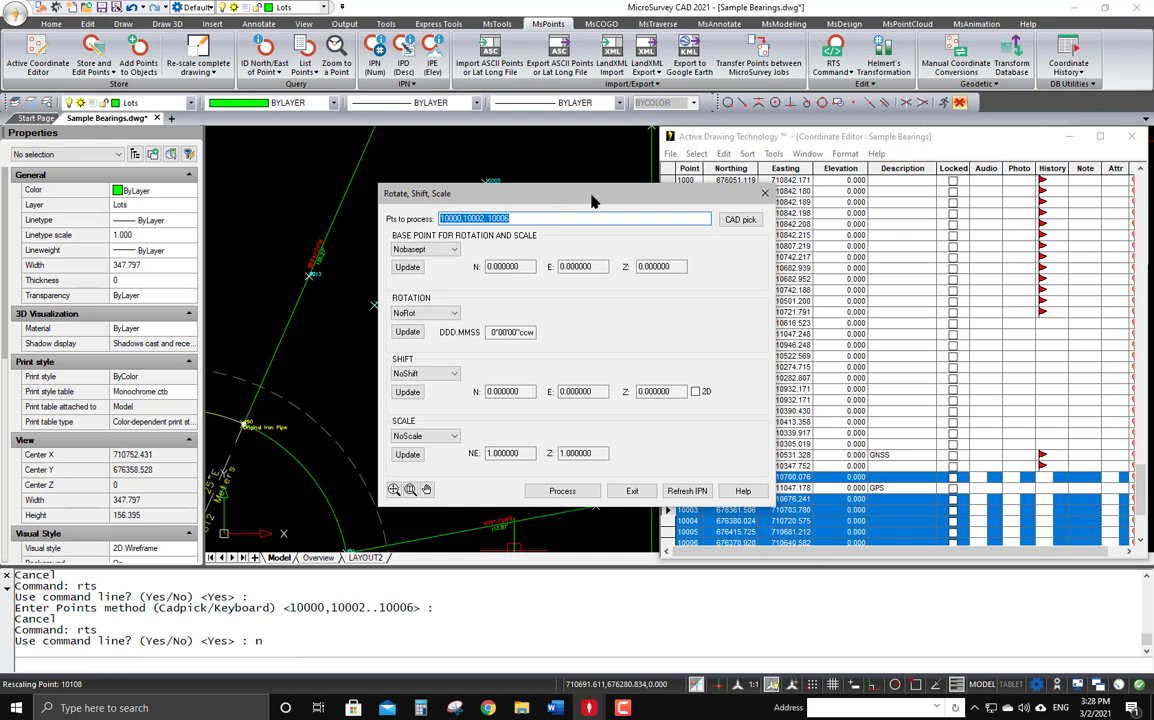
mouse_move(591, 201)
left_mouse_down()
mouse_move(865, 150)
mouse_move(939, 152)
left_mouse_up()
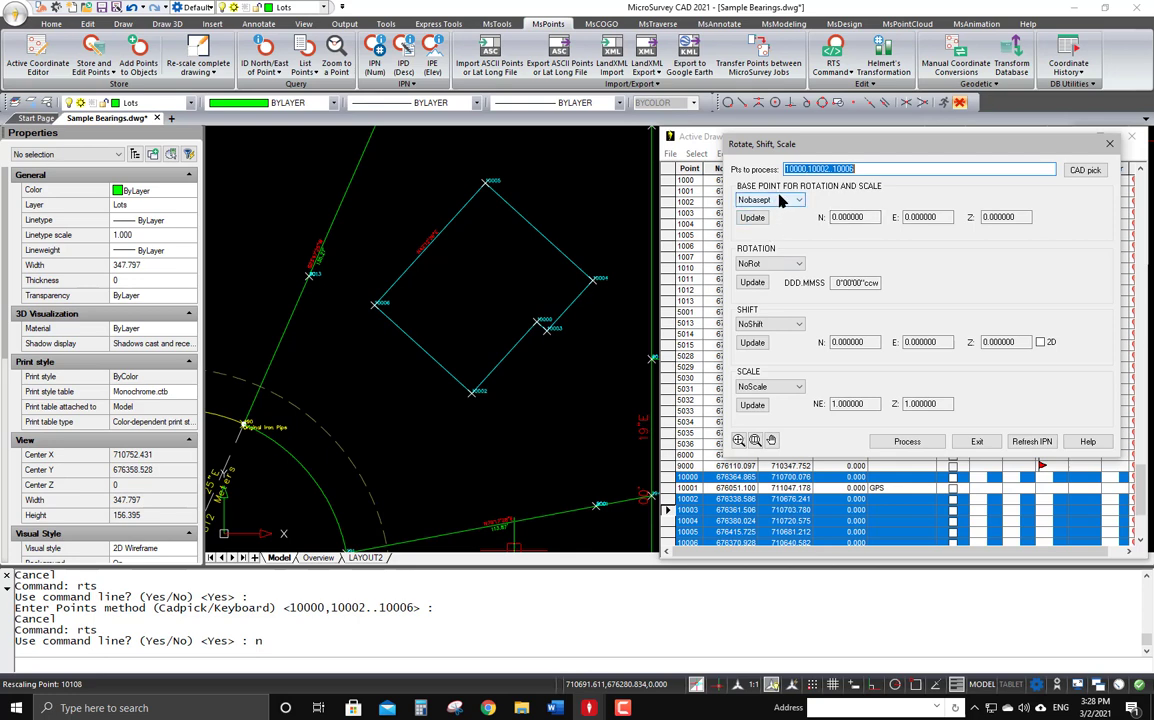
Set the base point for rotation and scale by point number to 10006 and update its coordinates
left_click(766, 200)
left_click(766, 231)
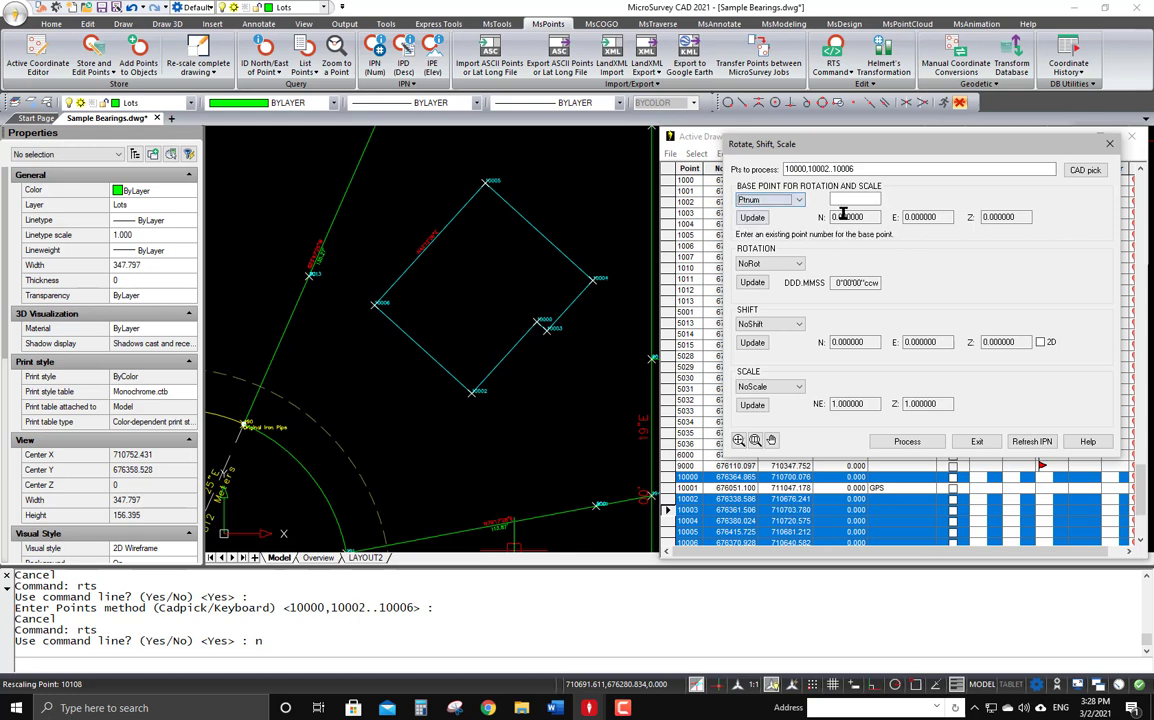
left_click(857, 198)
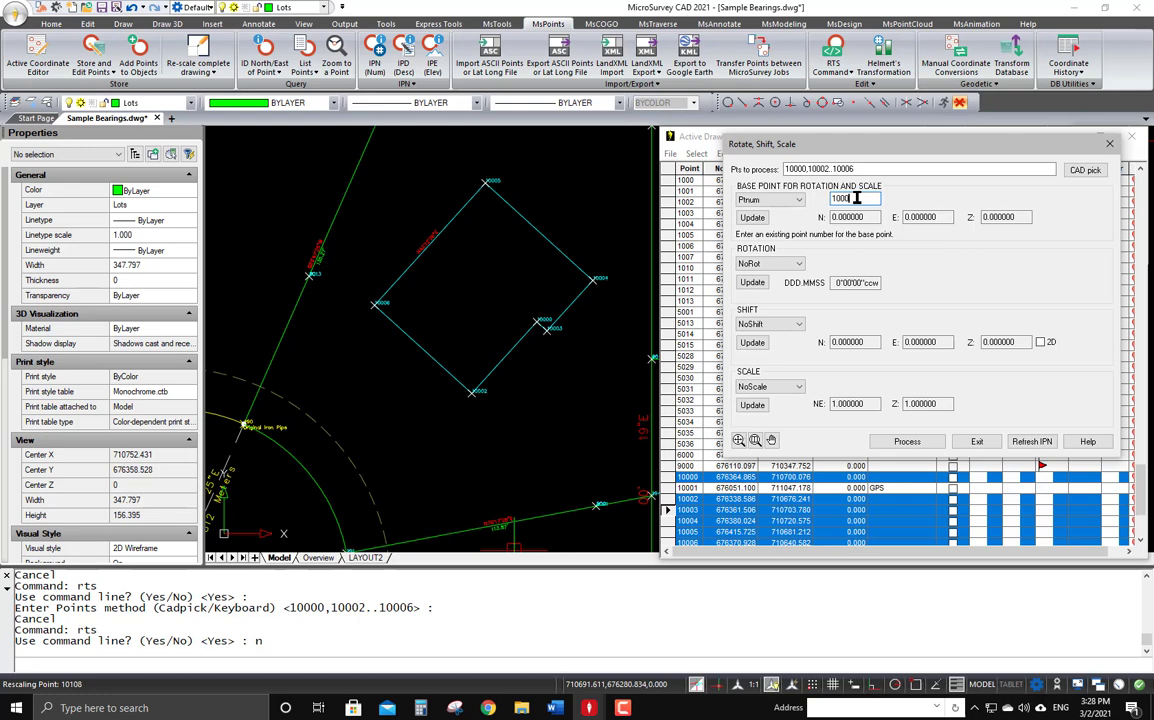
type("10006")
left_click(752, 217)
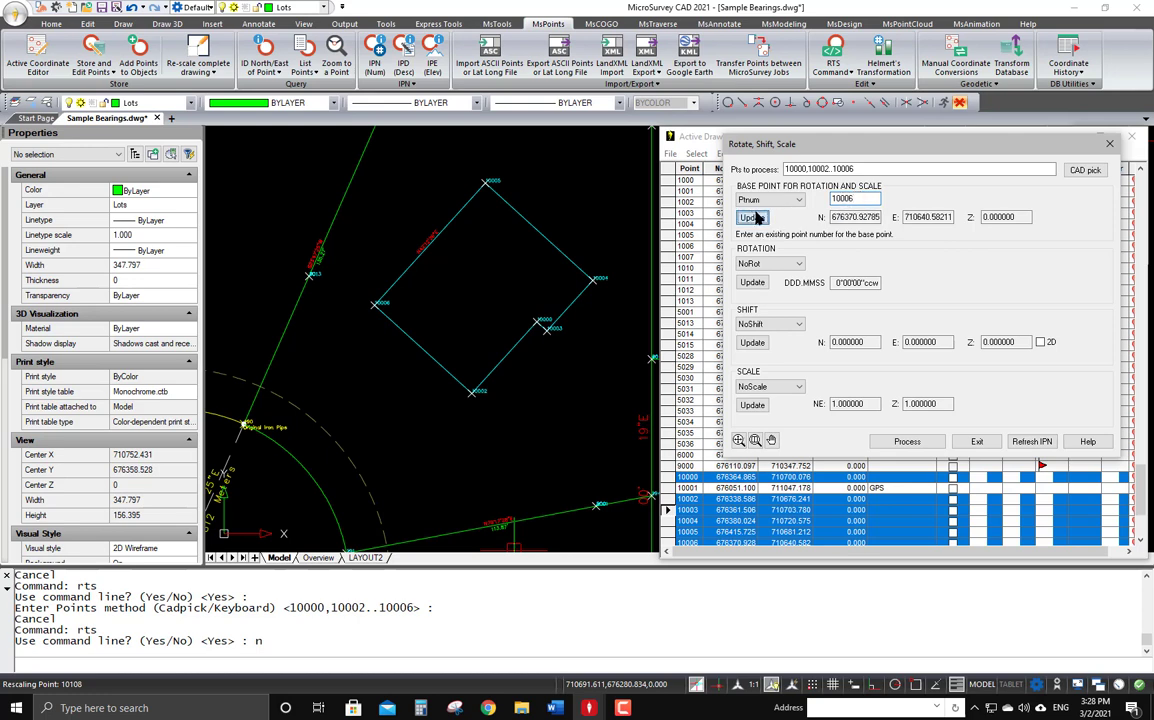
left_click(853, 217)
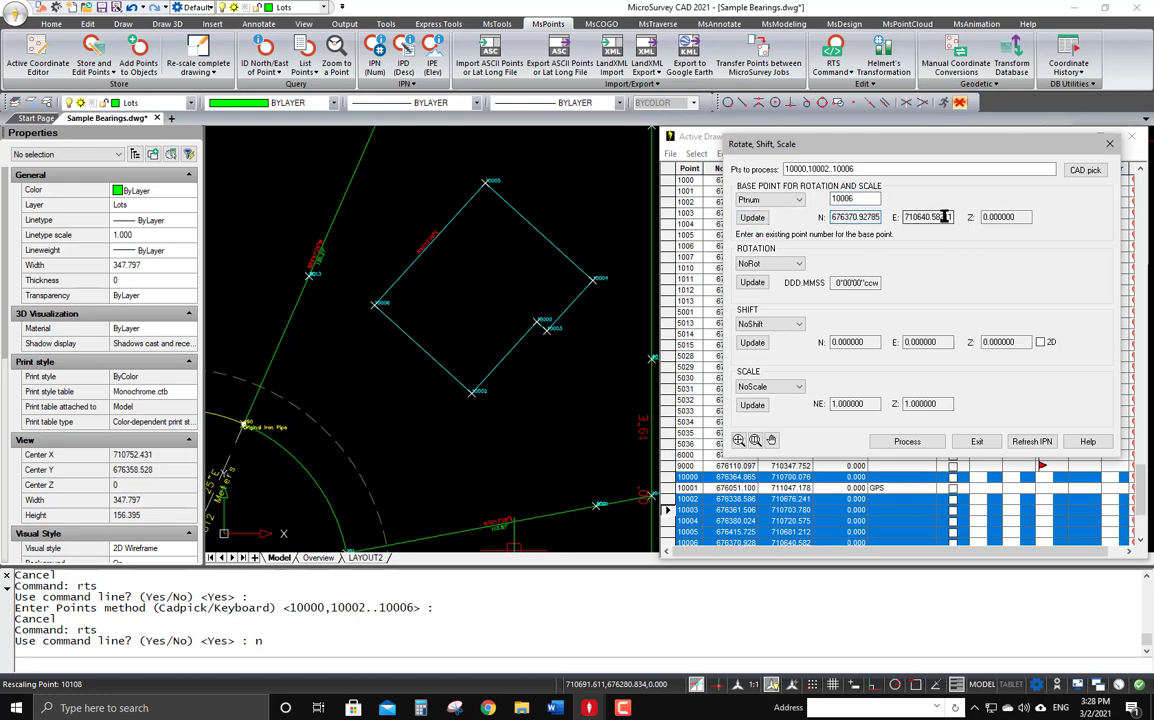
Define the rotation by 2Lines, picking the building's edge between points 10006 and 10005 as original and the adjacent green lot line as destination
left_click(777, 265)
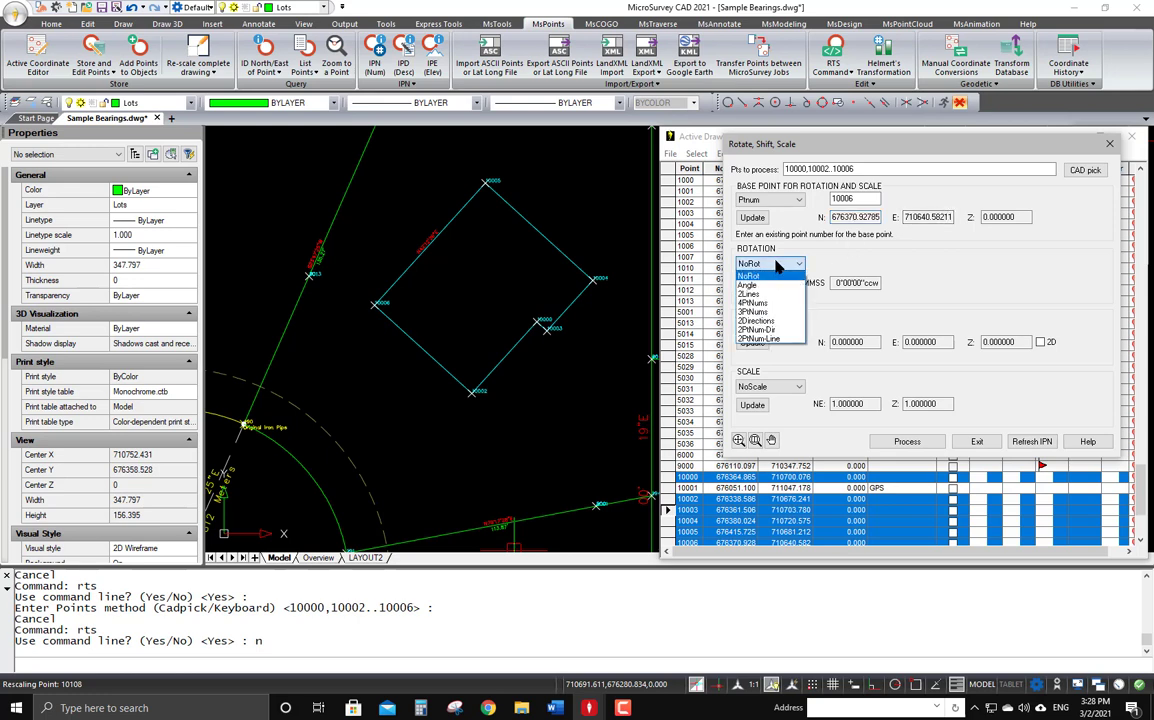
left_click(759, 294)
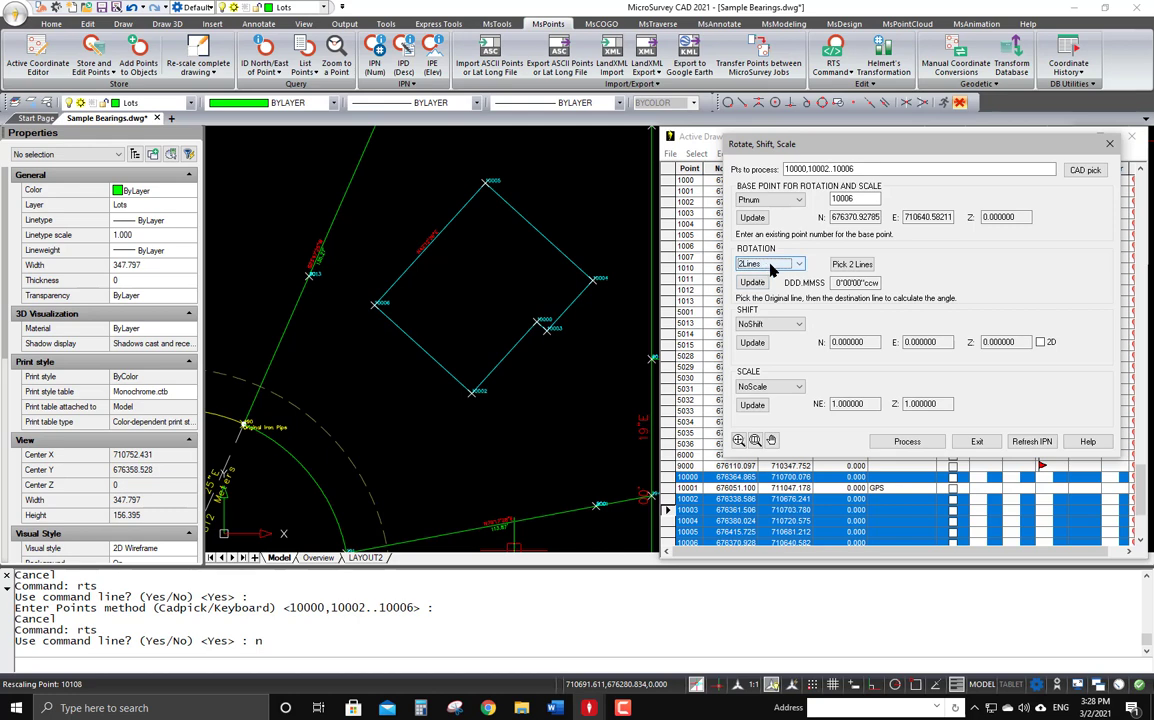
left_click(849, 266)
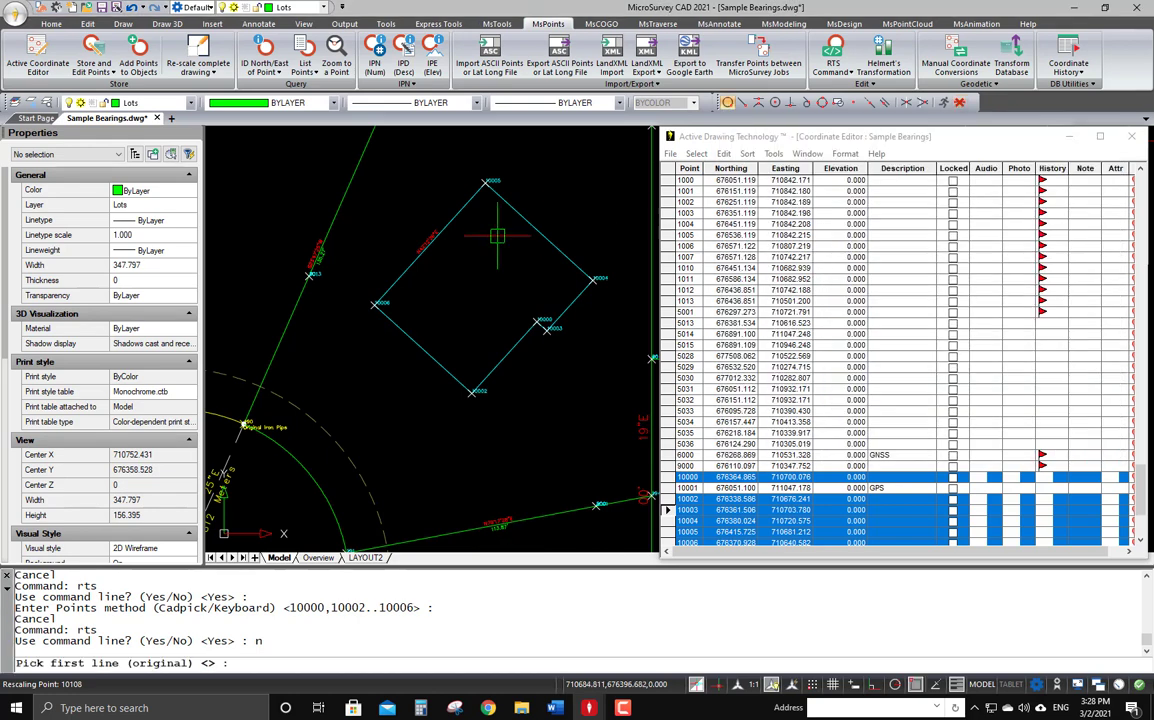
left_click(455, 216)
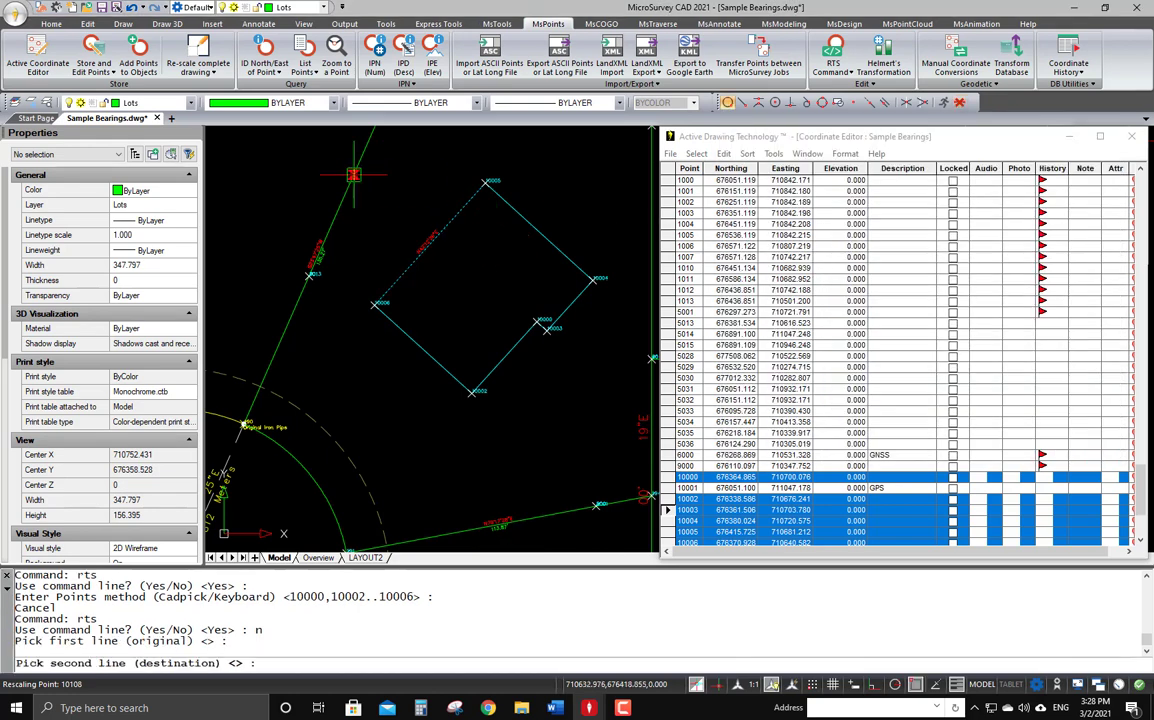
left_click(353, 175)
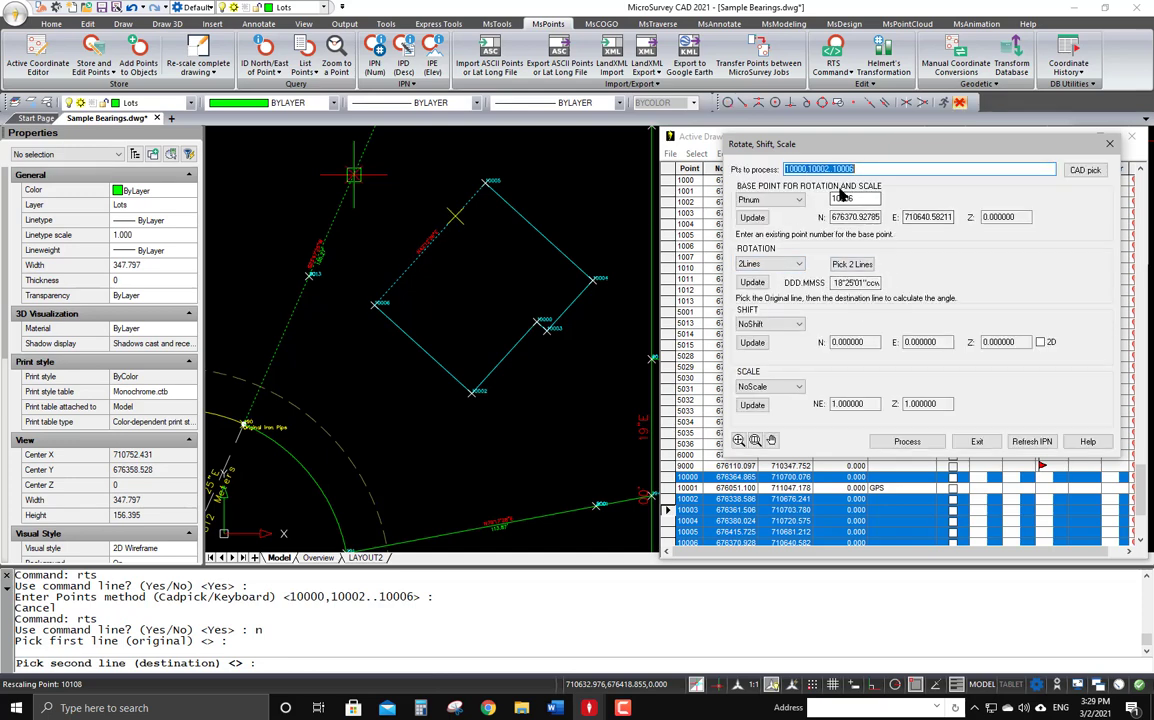
Process the rotation and overwrite the building points' coordinates, switching off point protection at point 10003 to overwrite the rest together
left_click(908, 442)
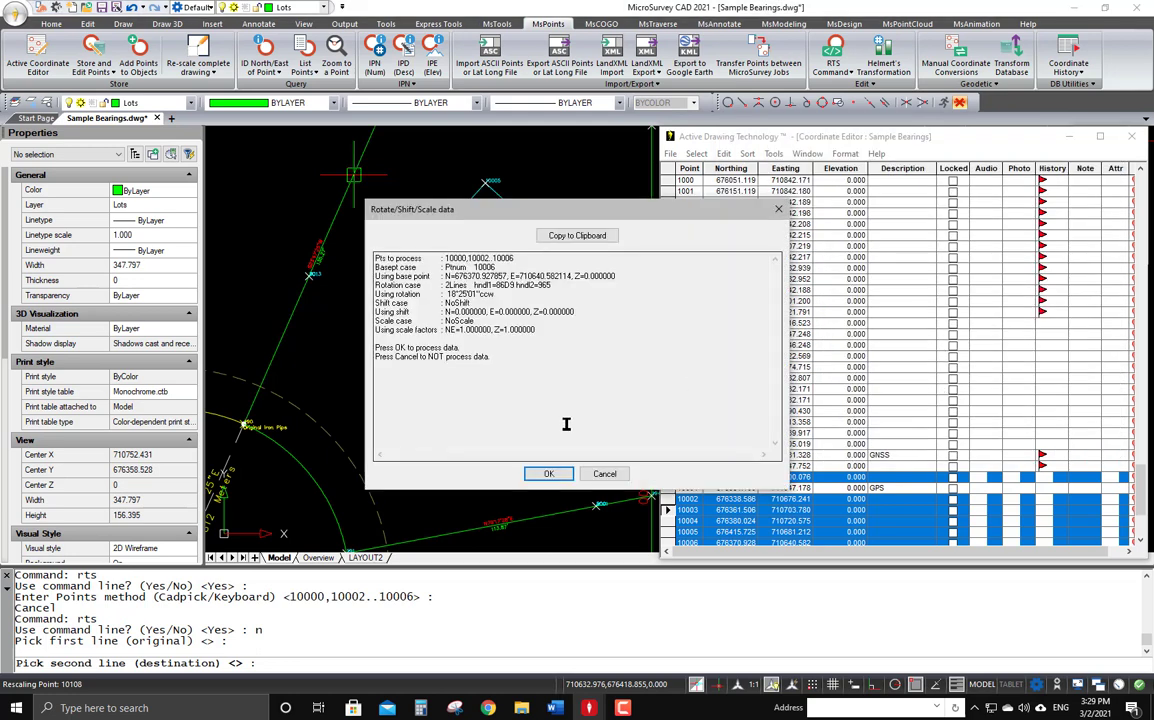
left_click(548, 473)
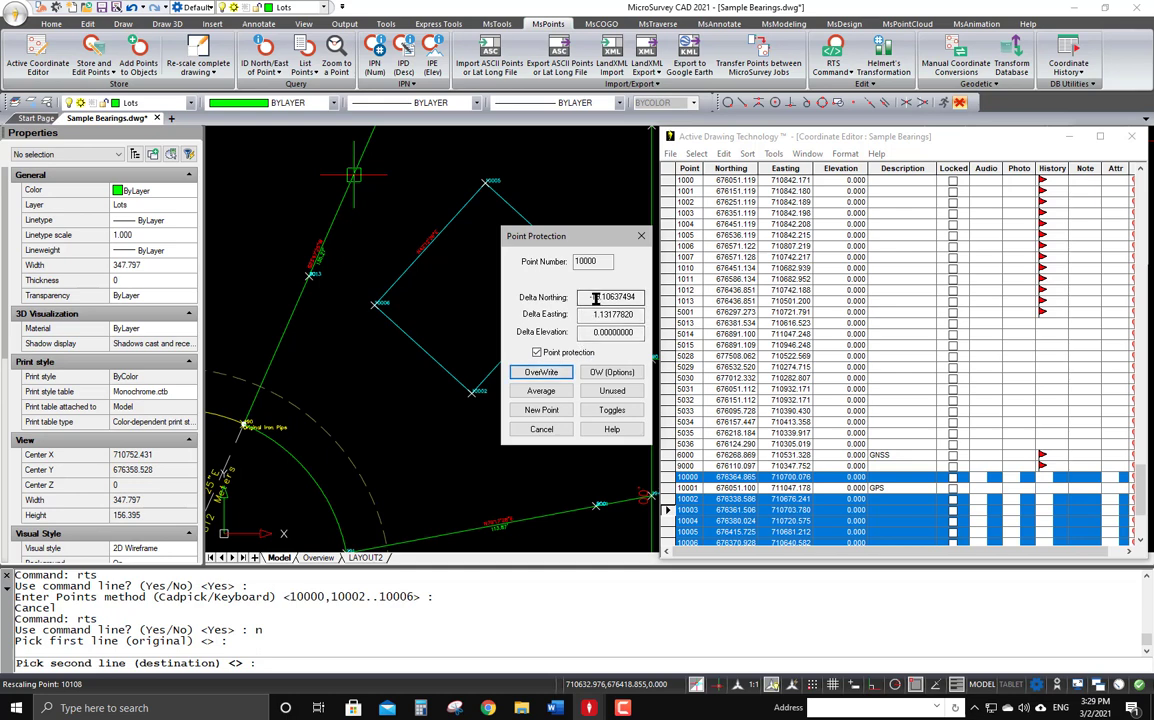
left_click(541, 372)
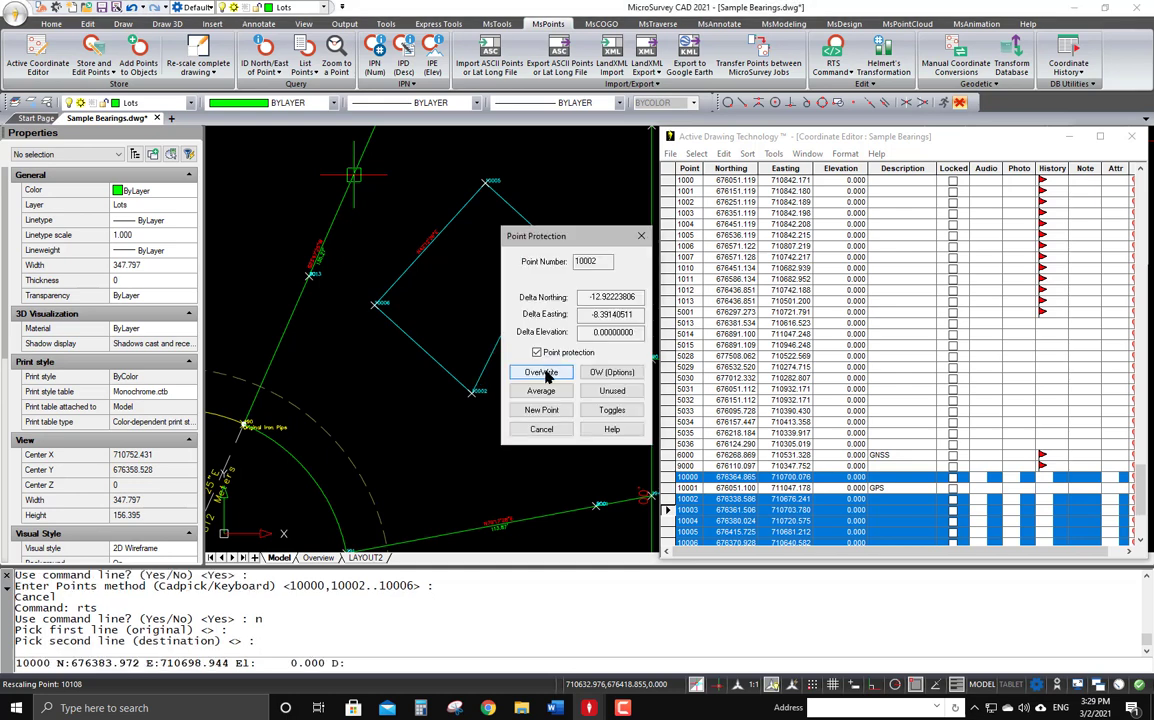
left_click(541, 372)
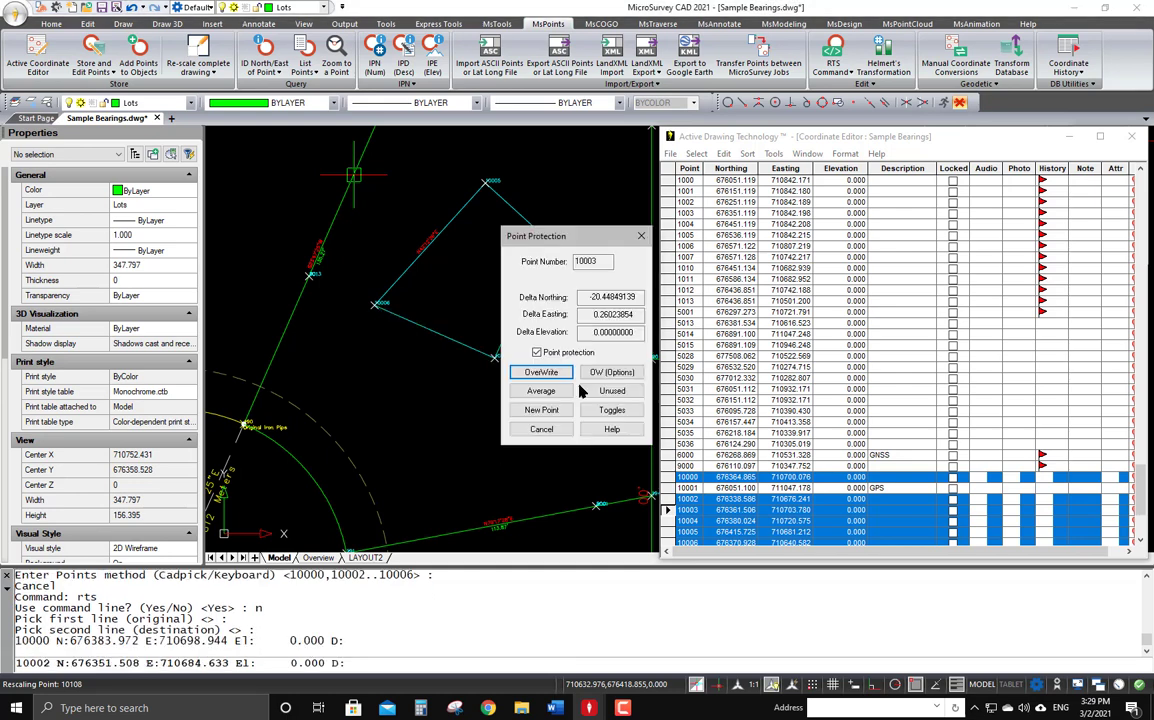
left_click(537, 353)
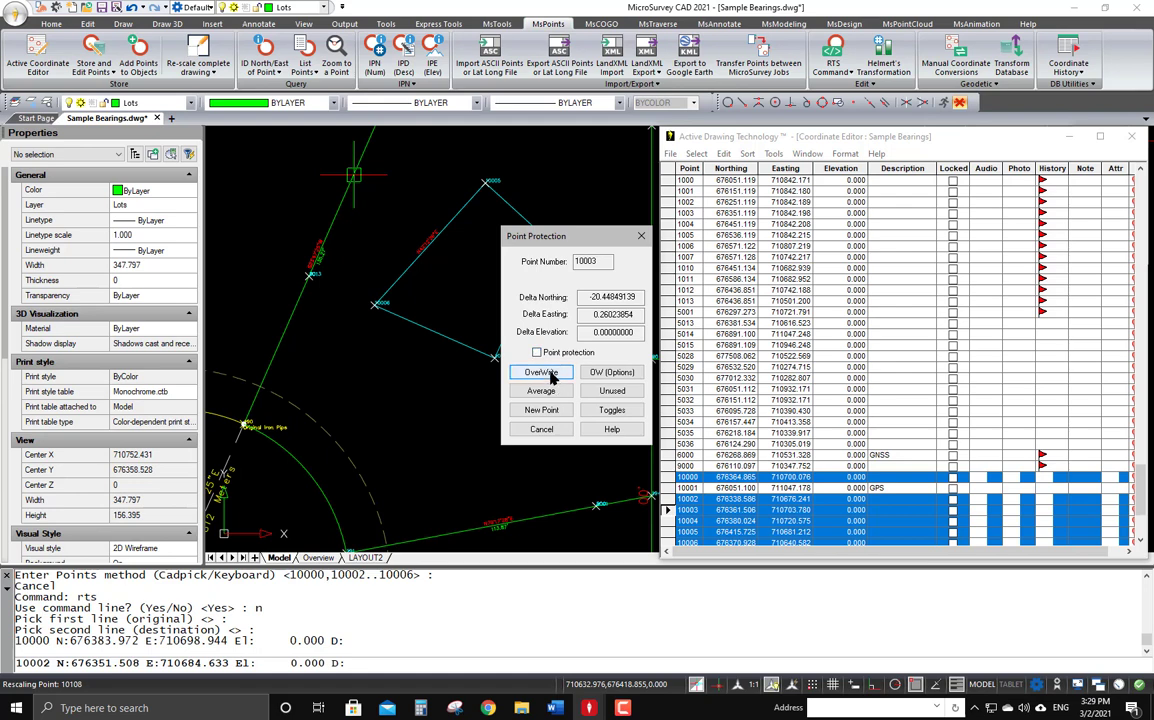
left_click(541, 372)
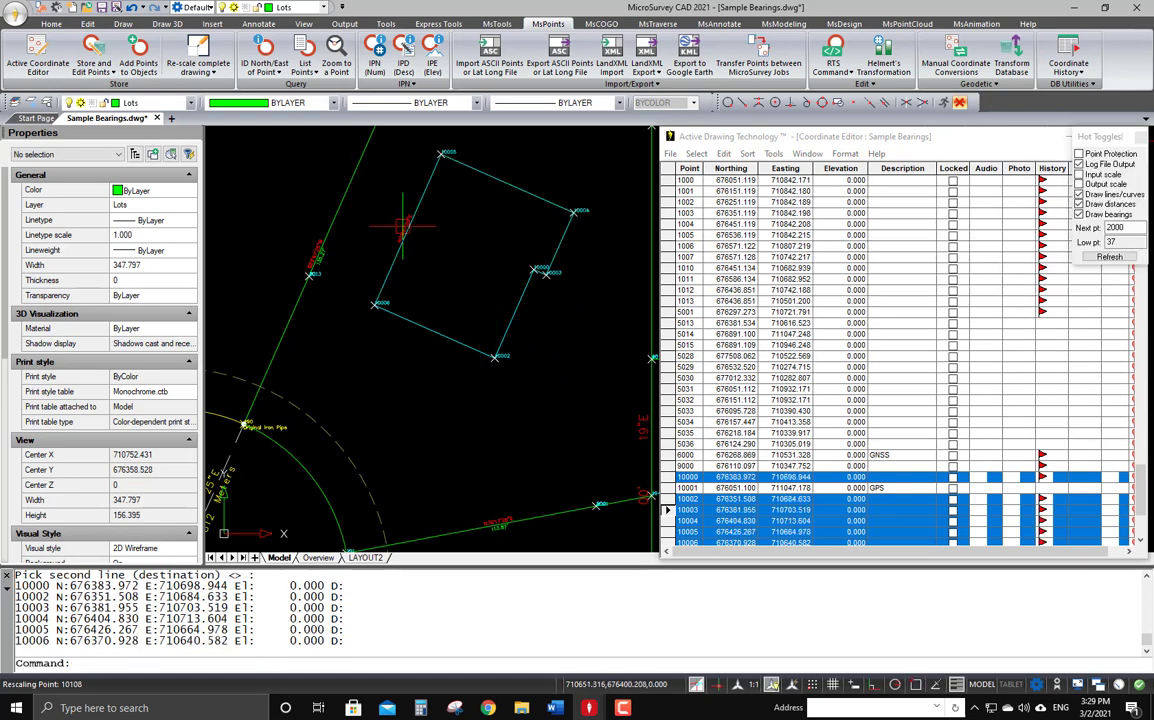
Move the Hot Toggles clear of the coordinate editor and turn Point Protection back on
scroll(404, 224, "up", 2)
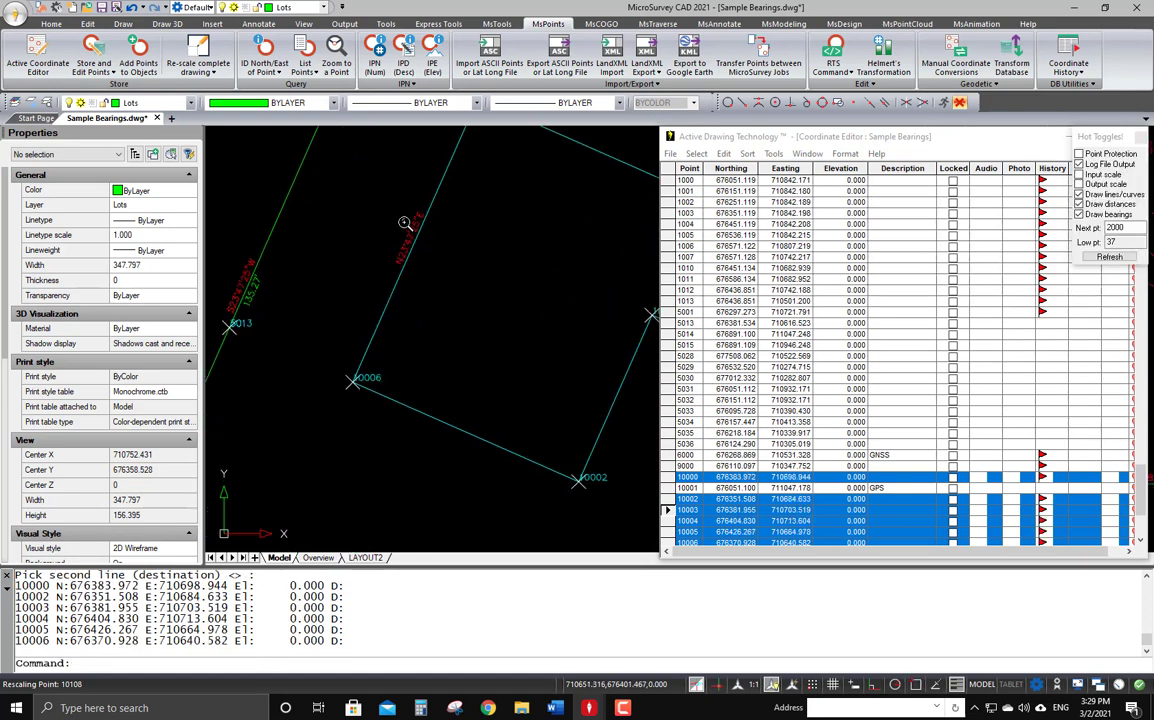
scroll(425, 269, "down", 1)
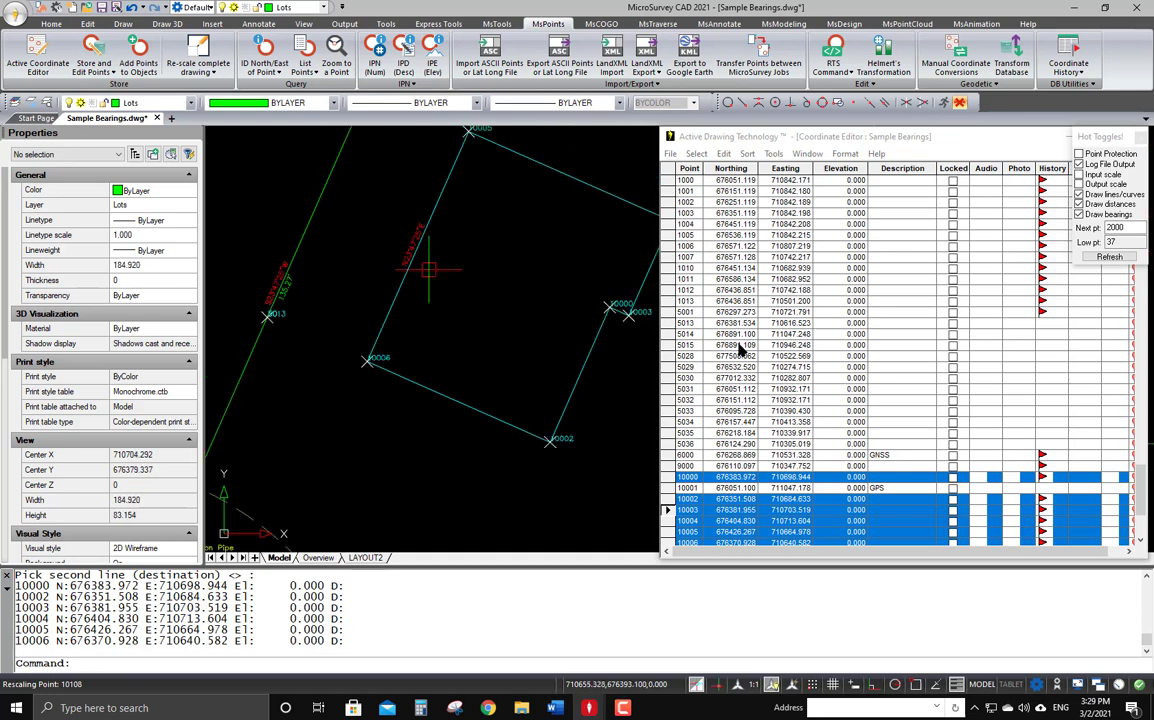
left_click_drag(1112, 145, 604, 146)
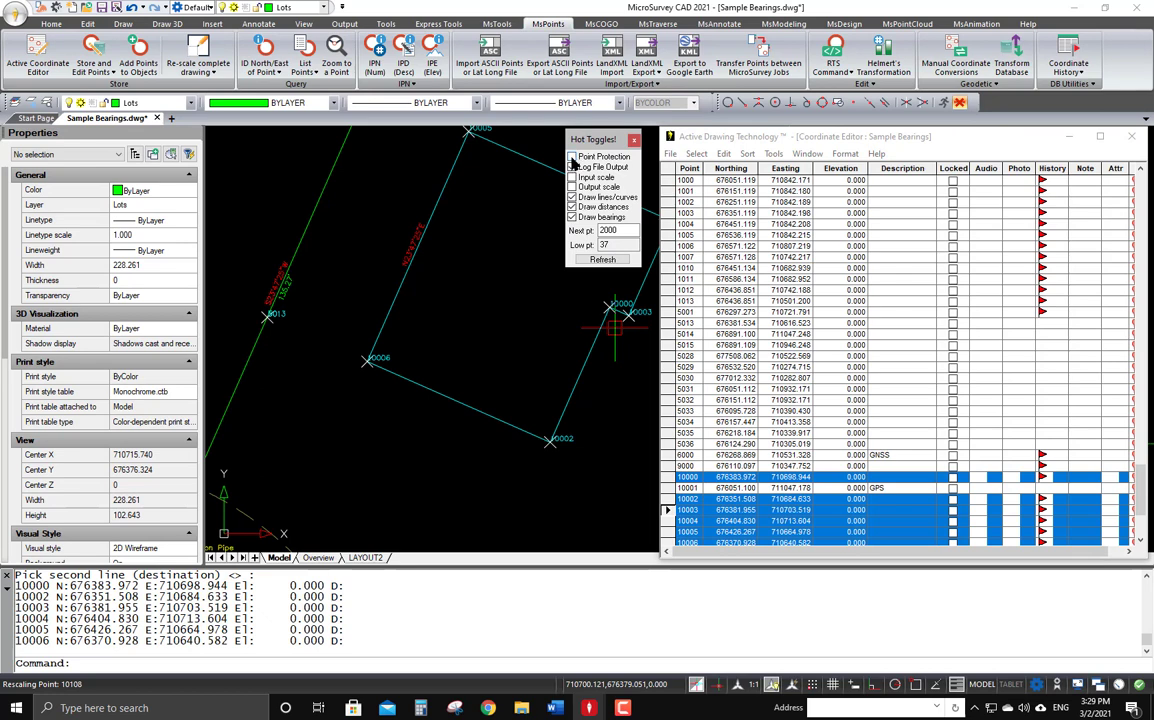
left_click(573, 158)
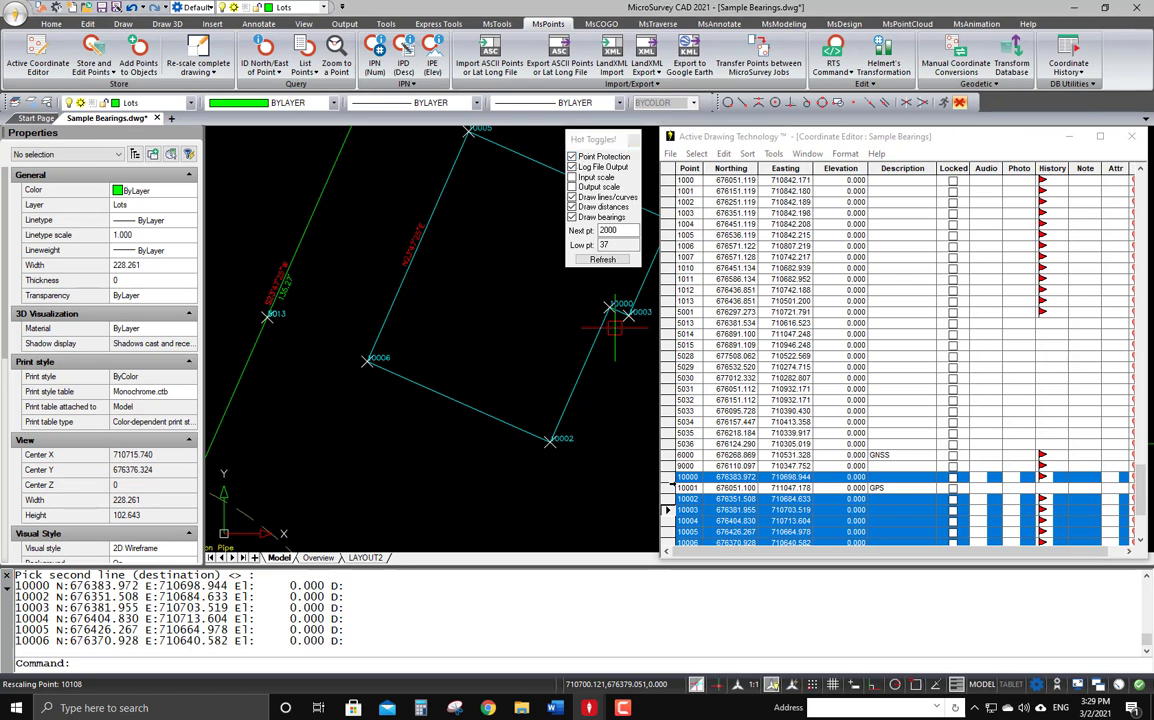
Review the history of point 10000, highlighting its northing and easting change entries, and close it
left_click(665, 477)
scroll(752, 432, "down", 4)
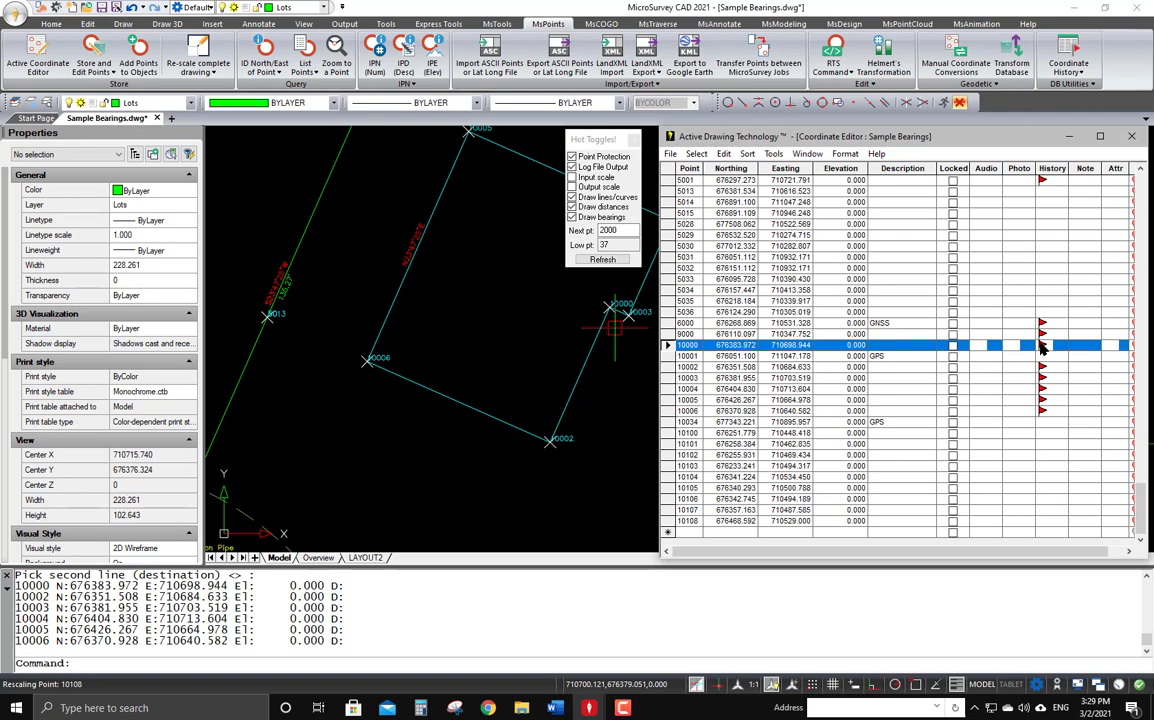
left_click(1043, 345)
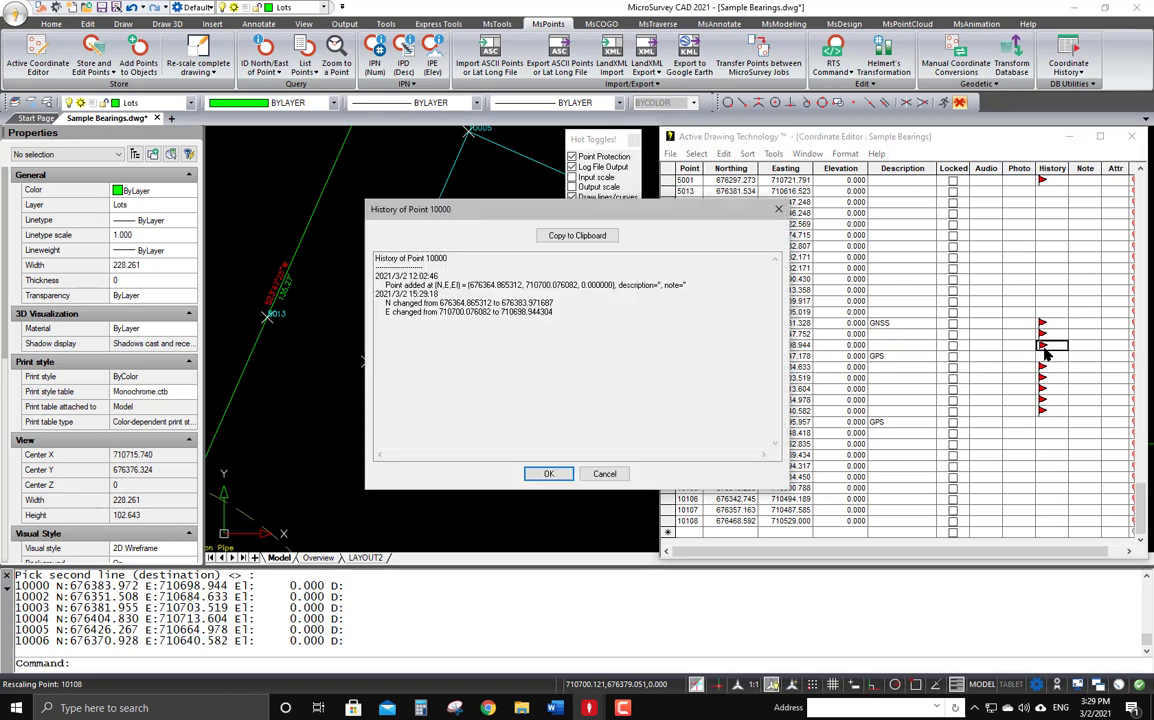
left_click_drag(557, 316, 376, 300)
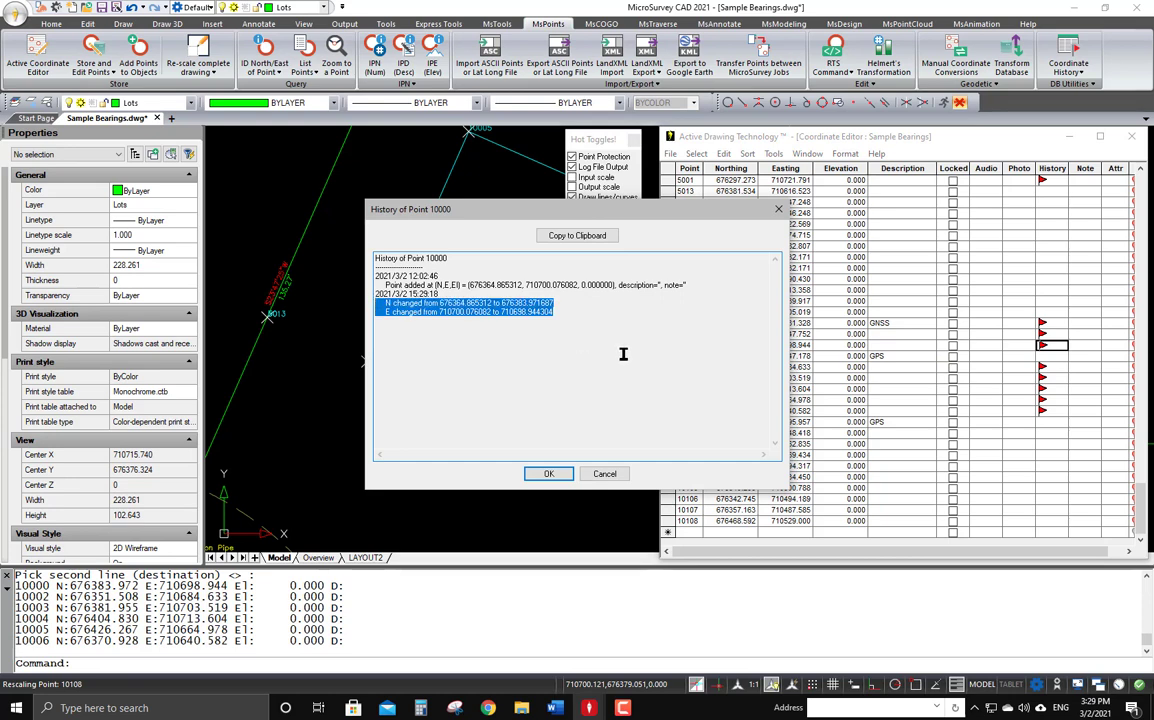
left_click(548, 474)
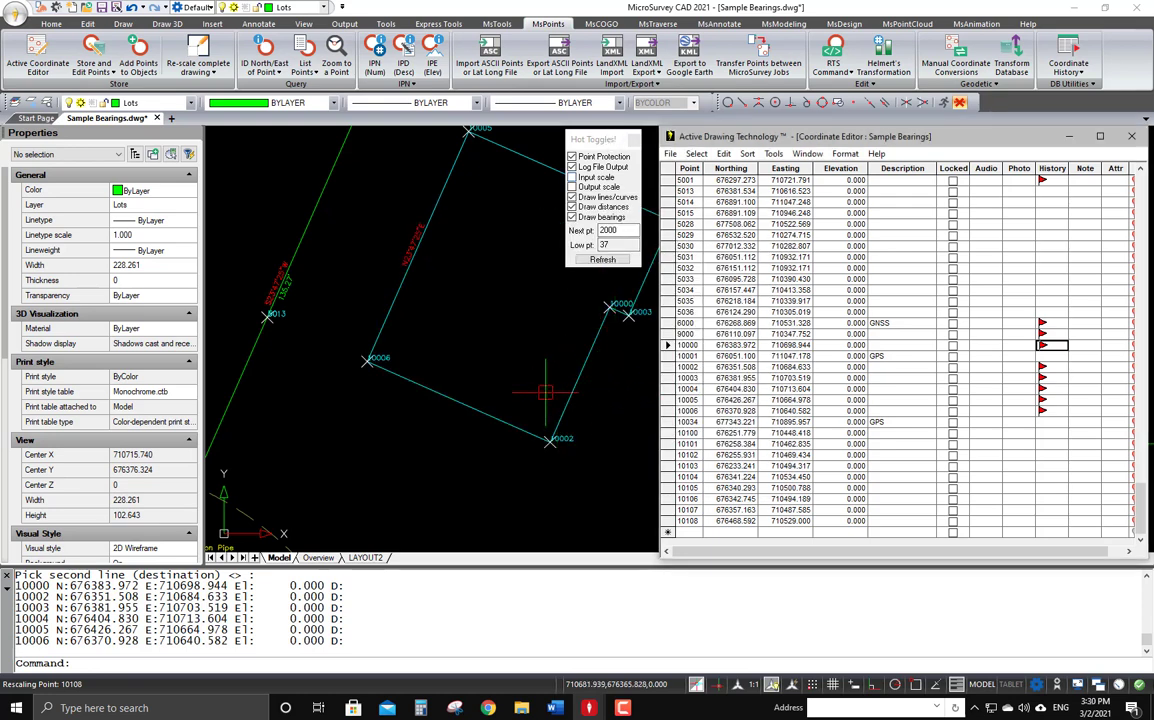
Move the coordinate editor over the drawing and enlarge it until all columns up to Map are shown
scroll(463, 386, "down", 4)
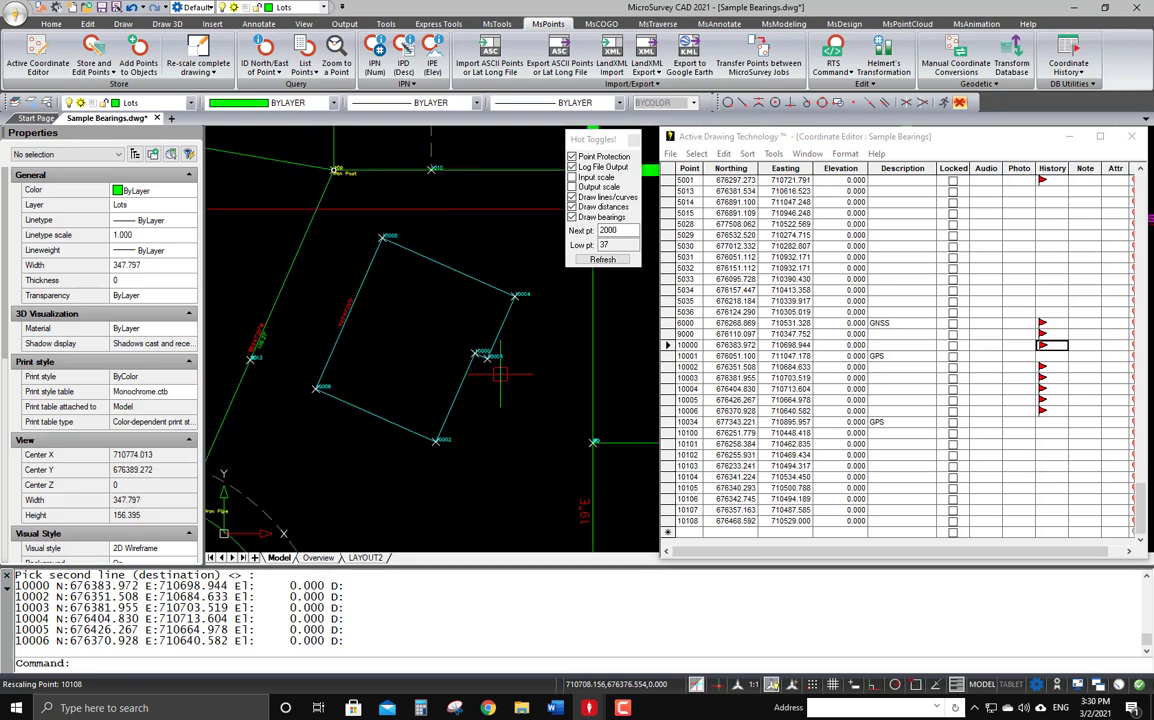
left_click(963, 140)
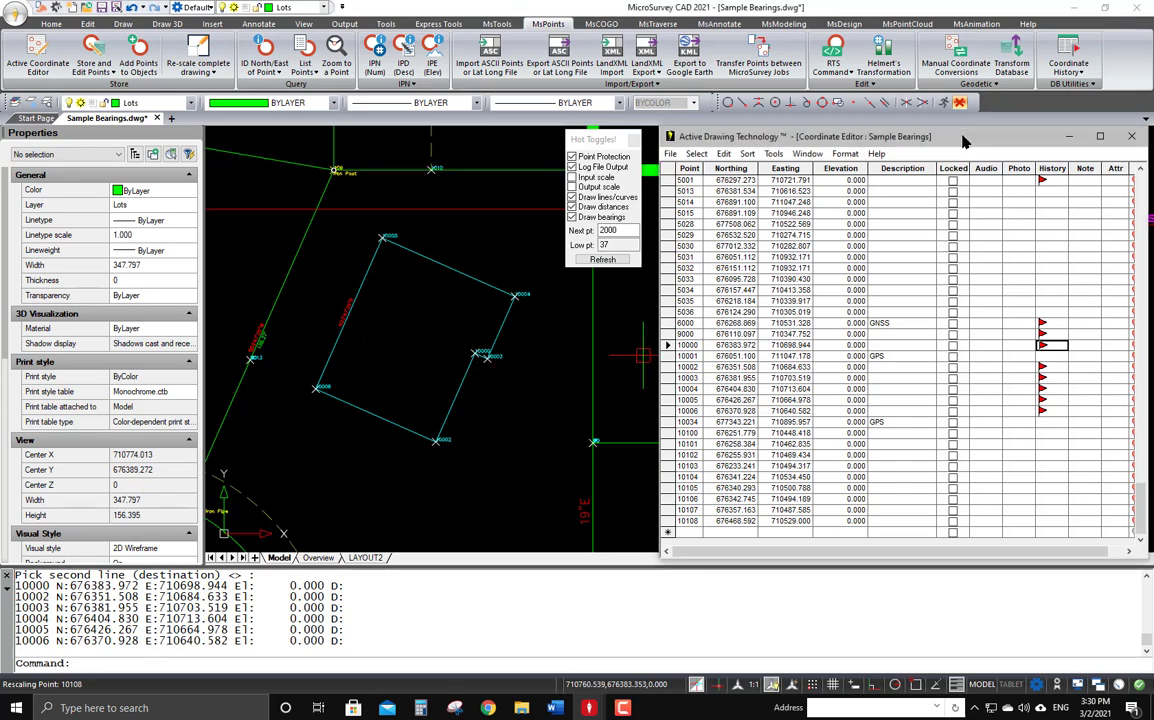
mouse_move(963, 140)
left_mouse_down()
mouse_move(682, 153)
mouse_move(417, 73)
left_mouse_up()
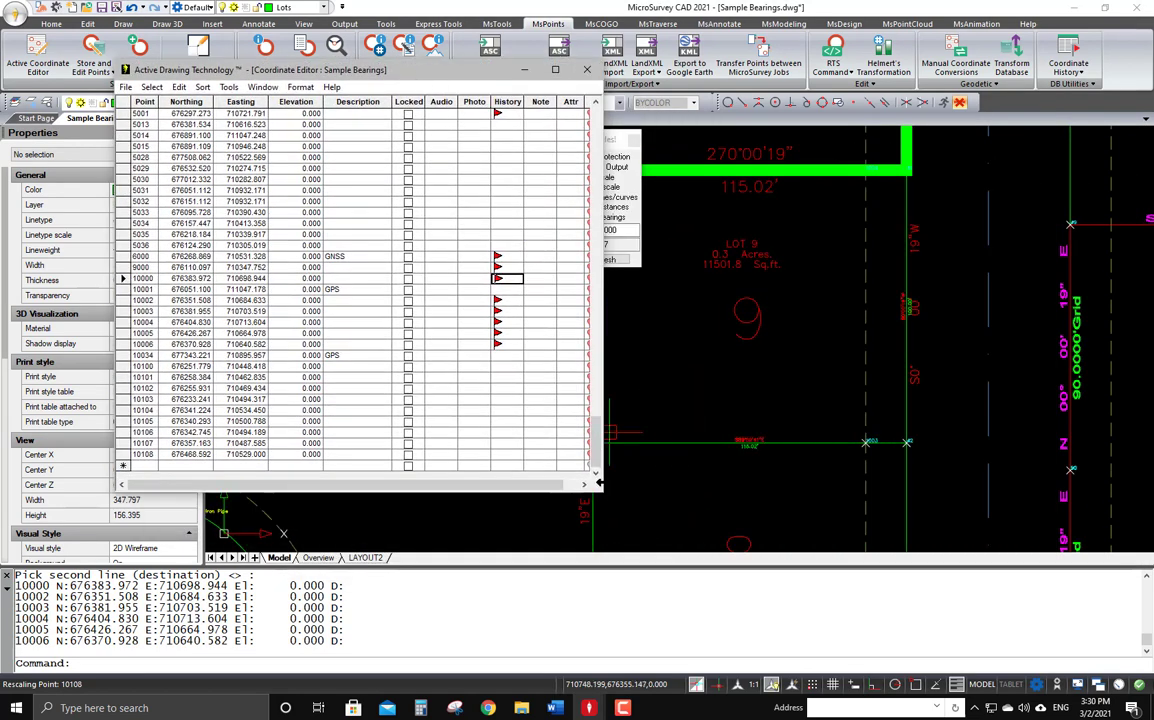
left_click_drag(598, 489, 962, 505)
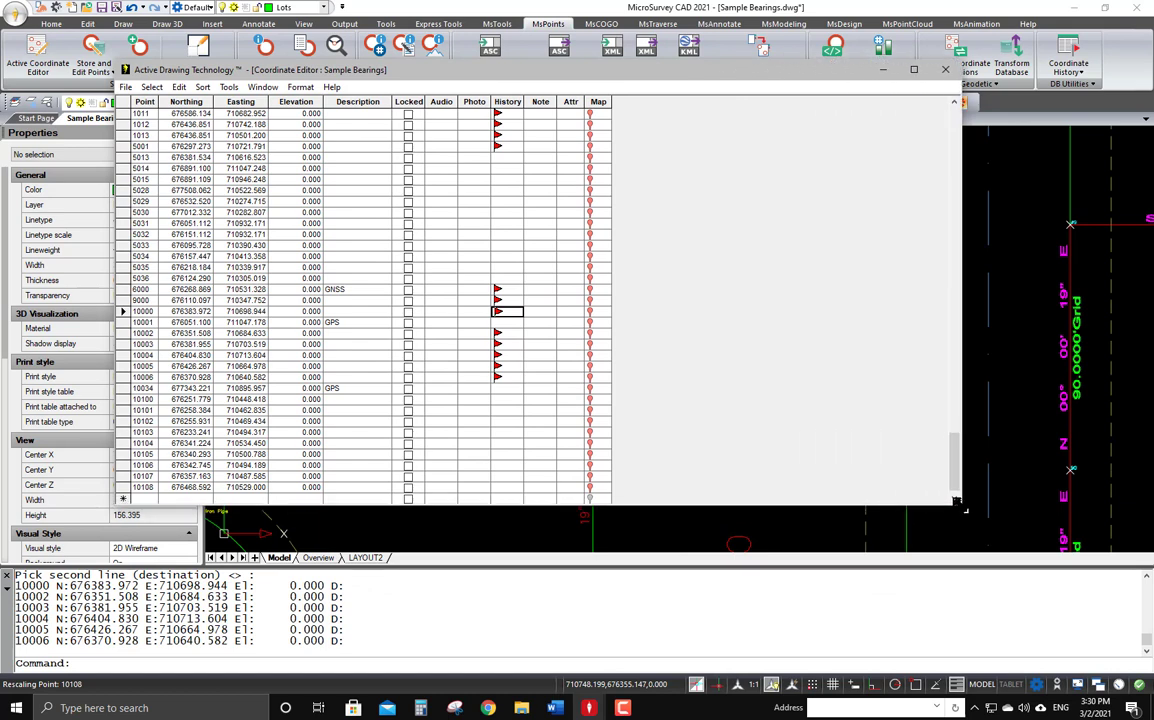
Open the coordinate editor's coordinate systems settings and enable the Lat/Long 1 transformed coordinates
left_click(229, 88)
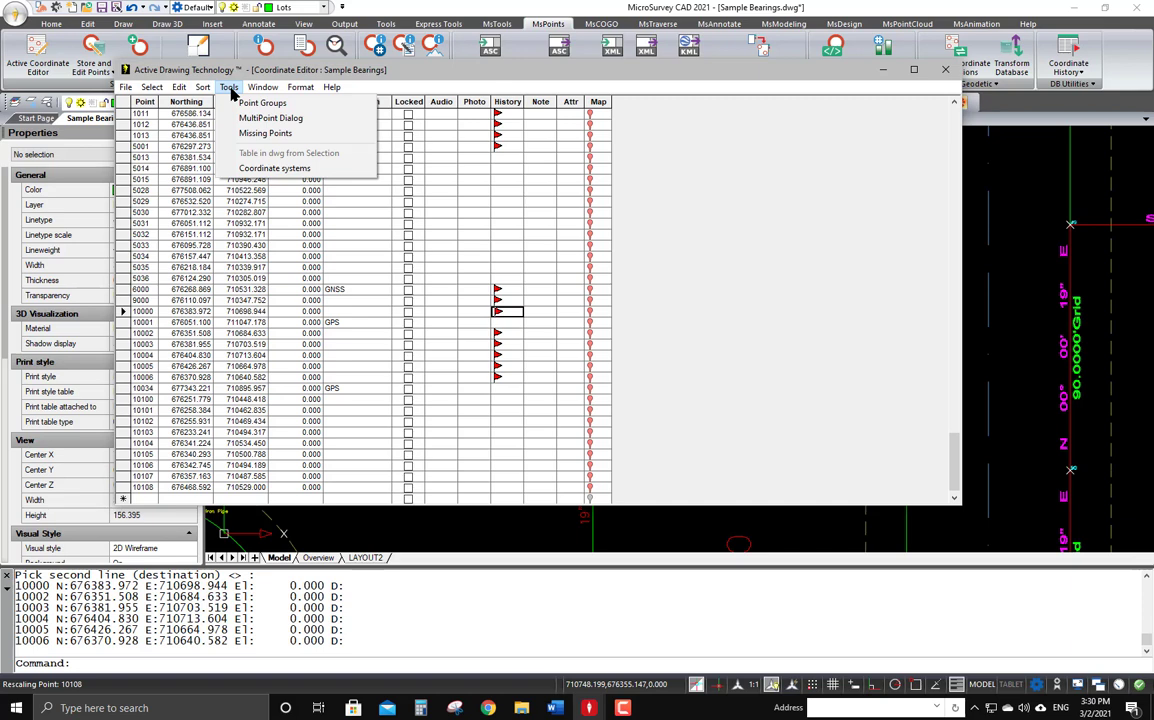
left_click(266, 168)
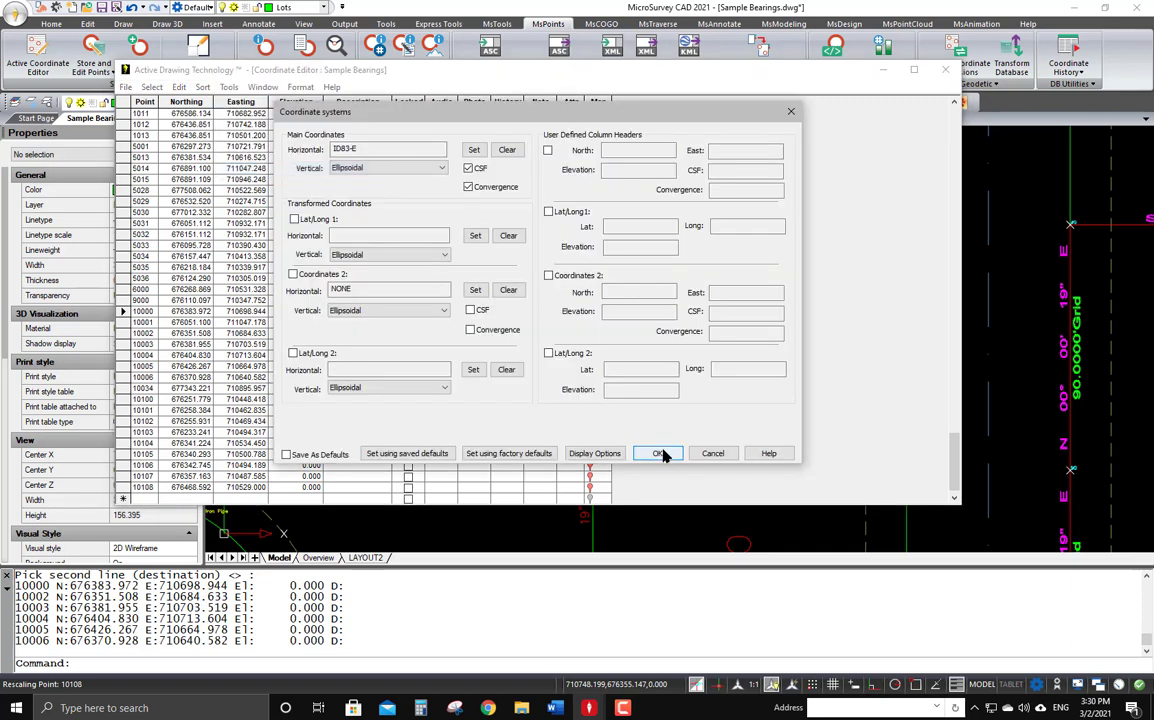
left_click(379, 149)
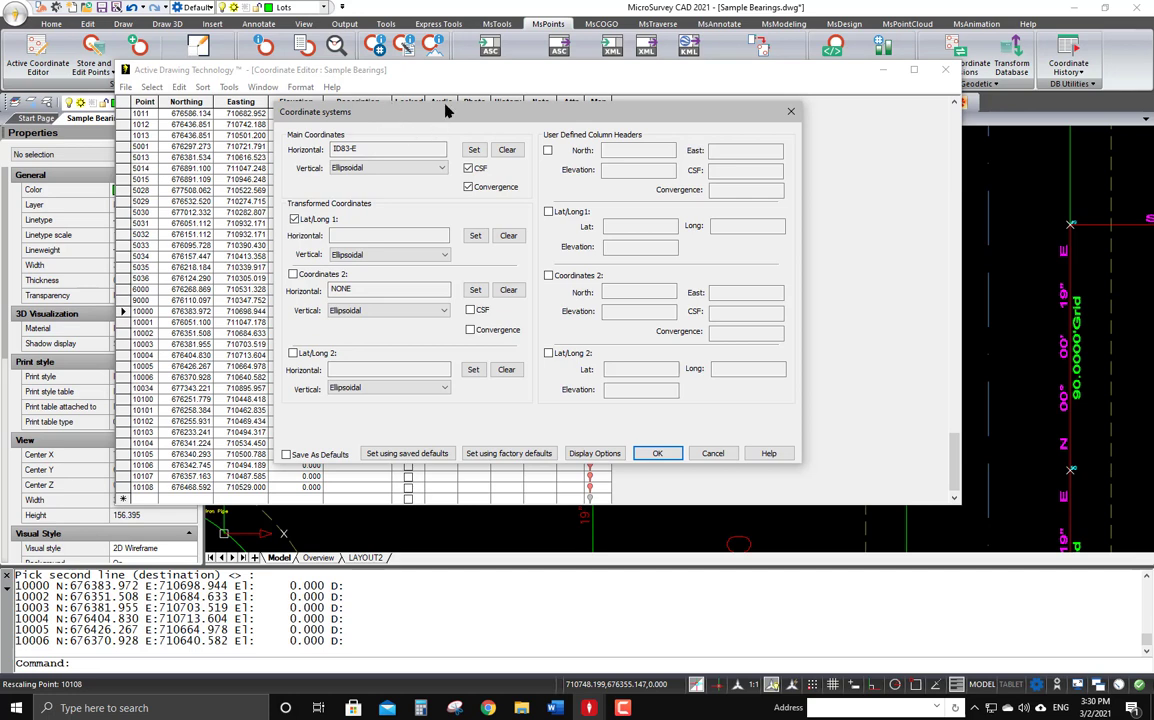
left_click_drag(447, 113, 422, 172)
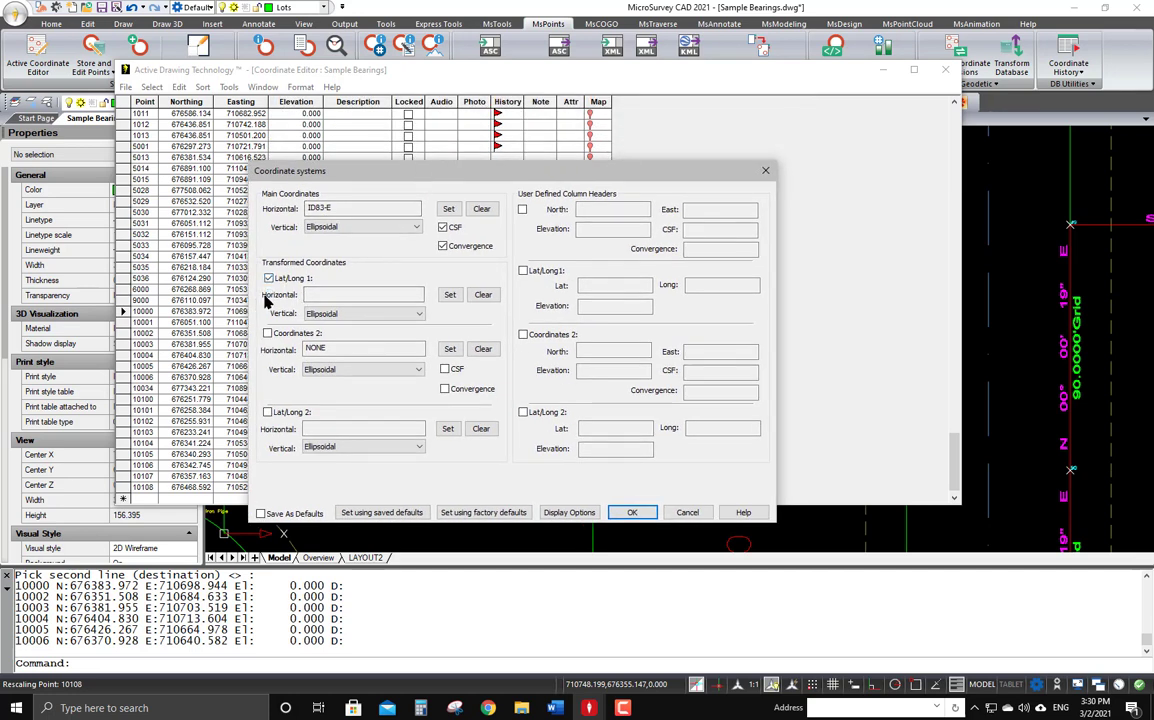
Set the horizontal system of Lat/Long 1 to LL84 from the Latitude/Longitude group
left_click(449, 297)
left_click(572, 330)
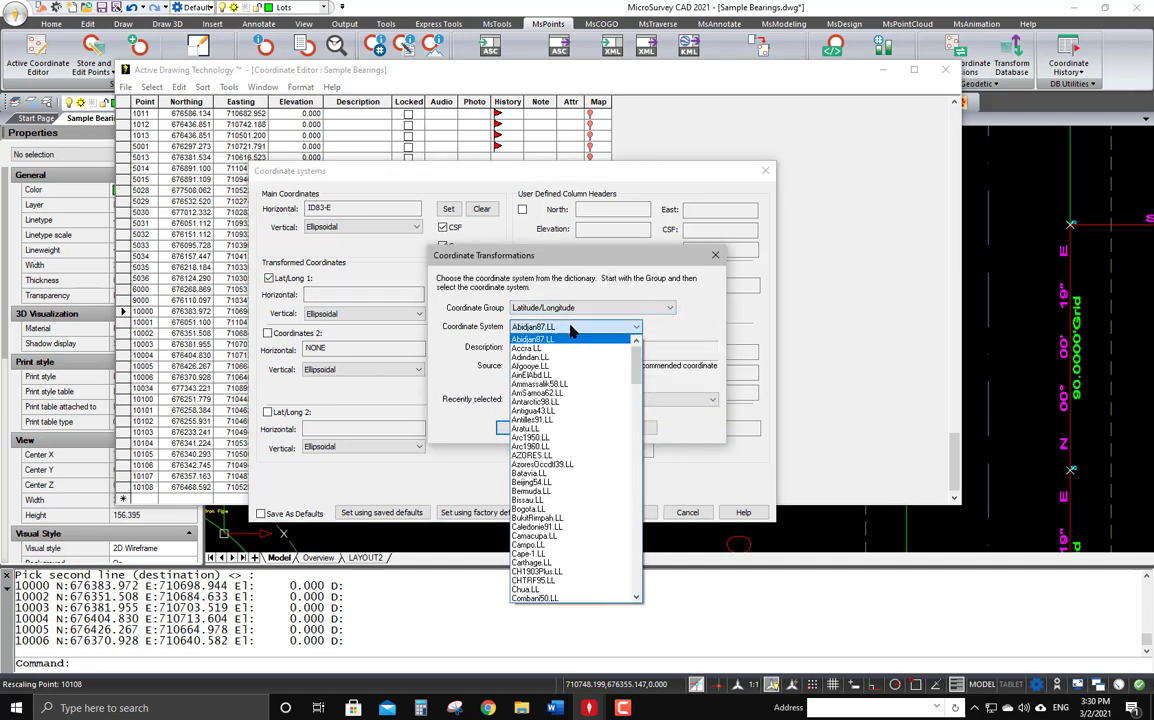
scroll(634, 375, "down", 1)
scroll(634, 375, "down", 5)
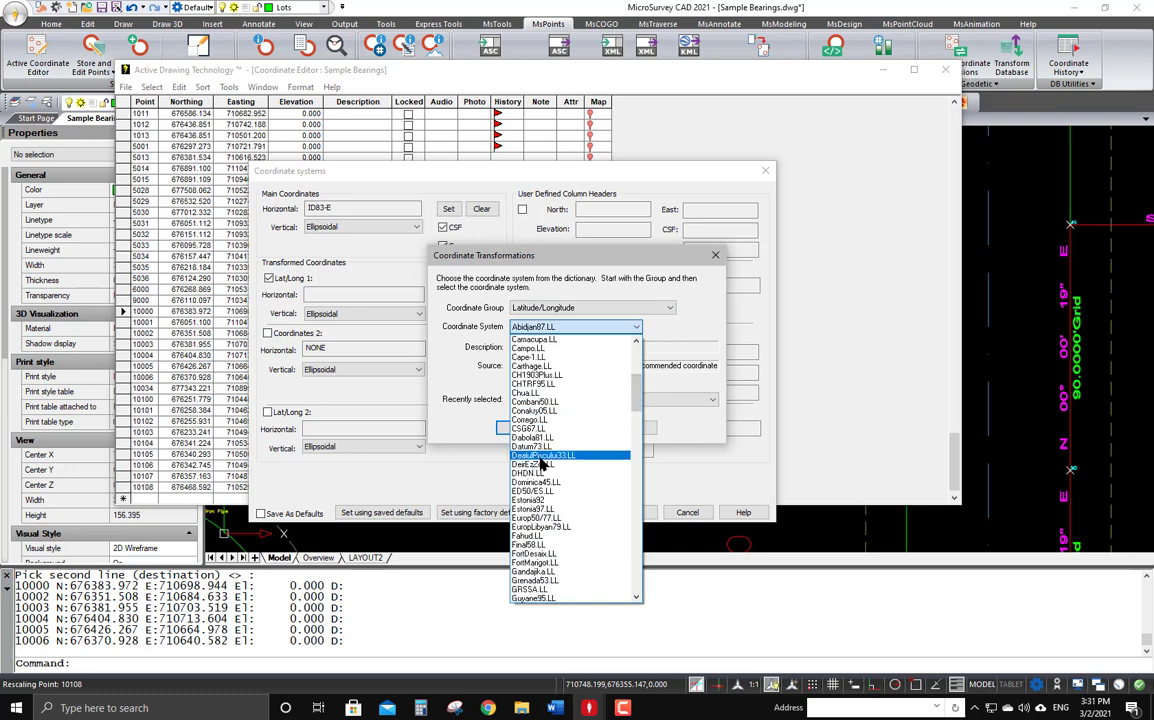
scroll(545, 463, "down", 10)
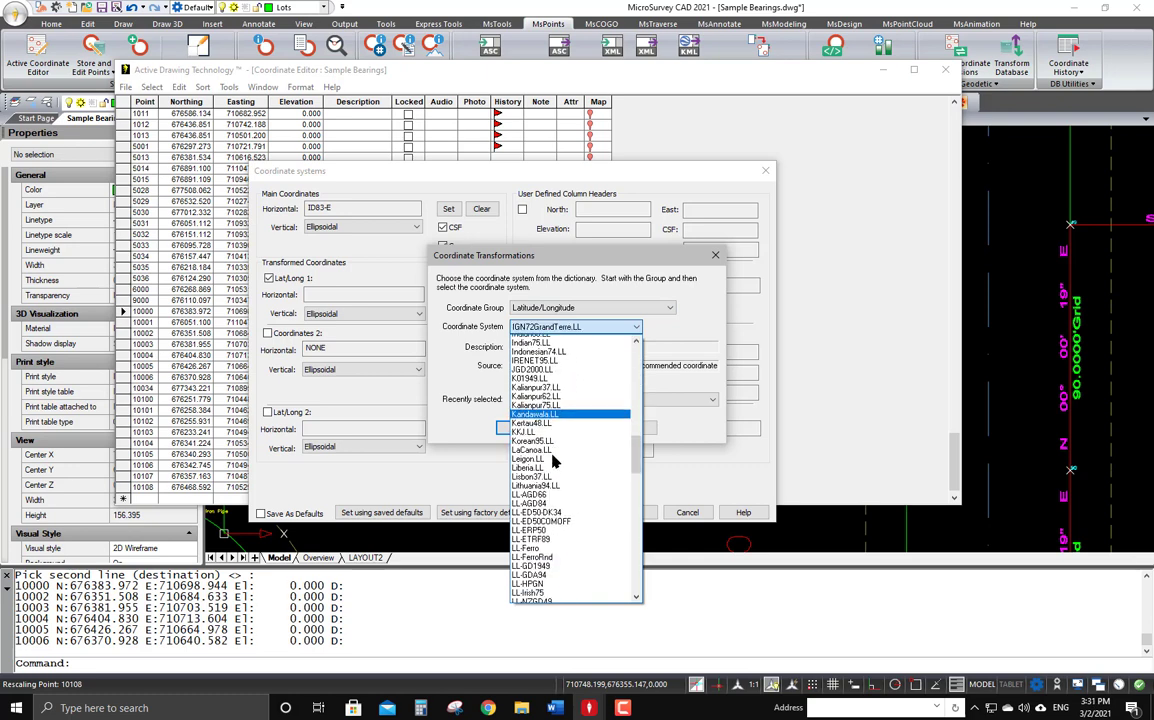
scroll(553, 461, "down", 2)
left_click(545, 392)
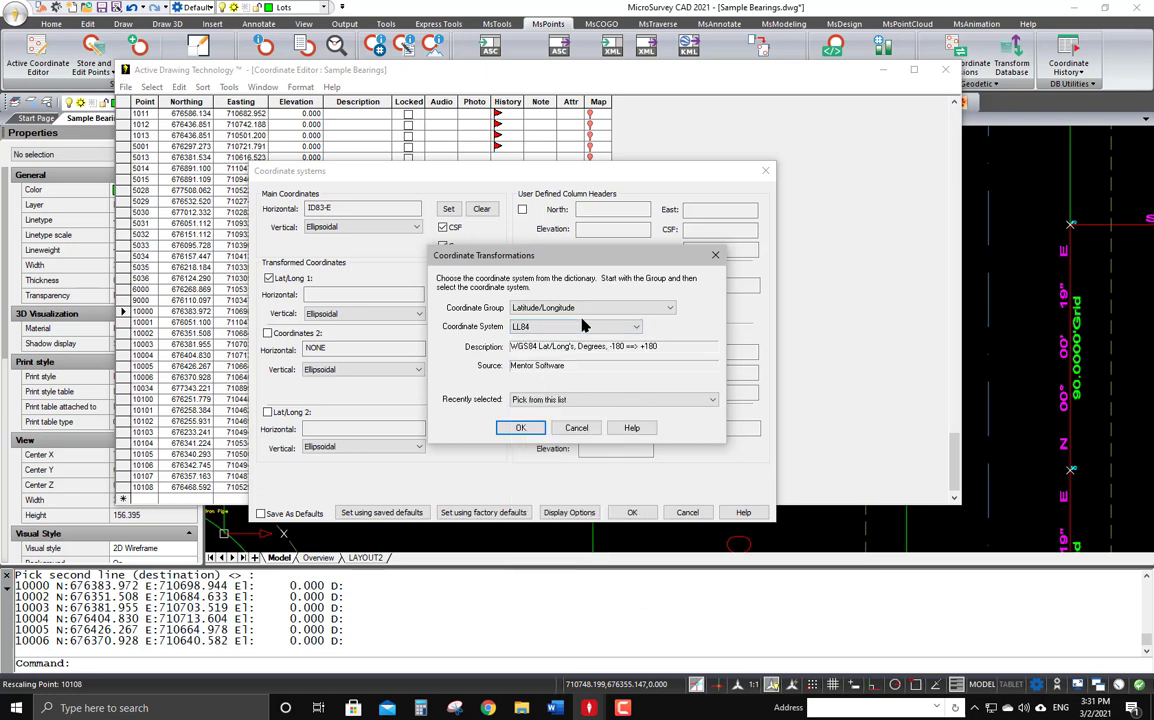
left_click(521, 428)
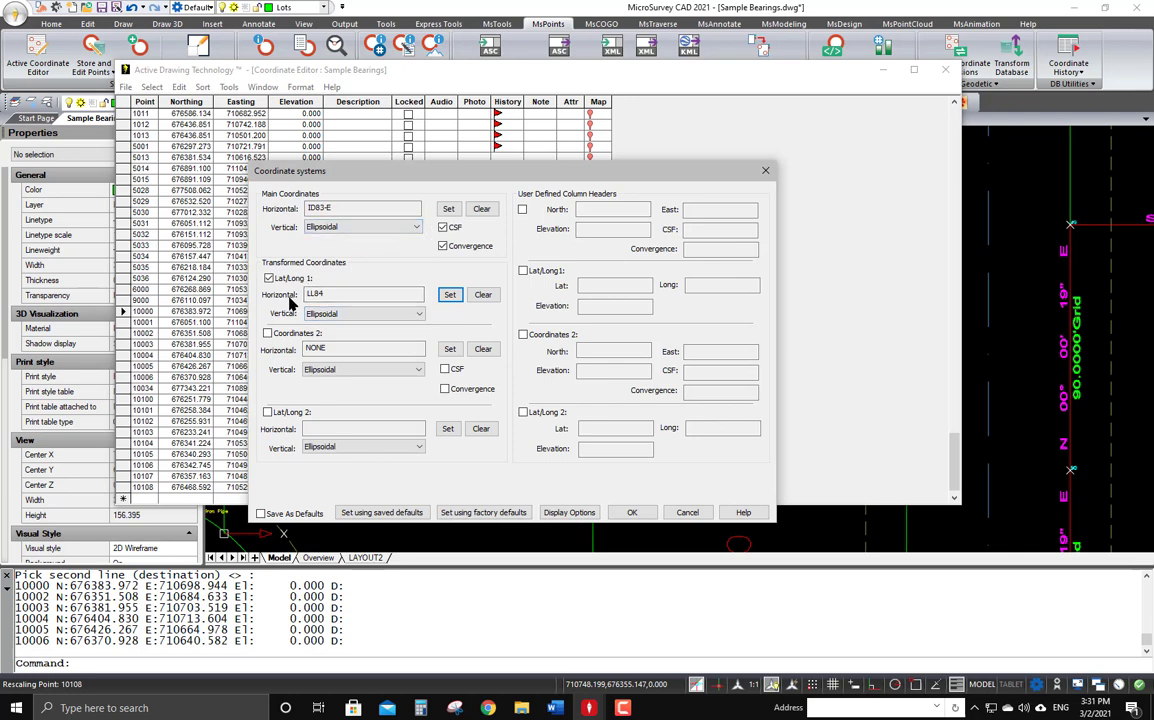
Apply the coordinate systems, widen the editor to show the full latitude and longitude columns, and select the Northing column
left_click(635, 513)
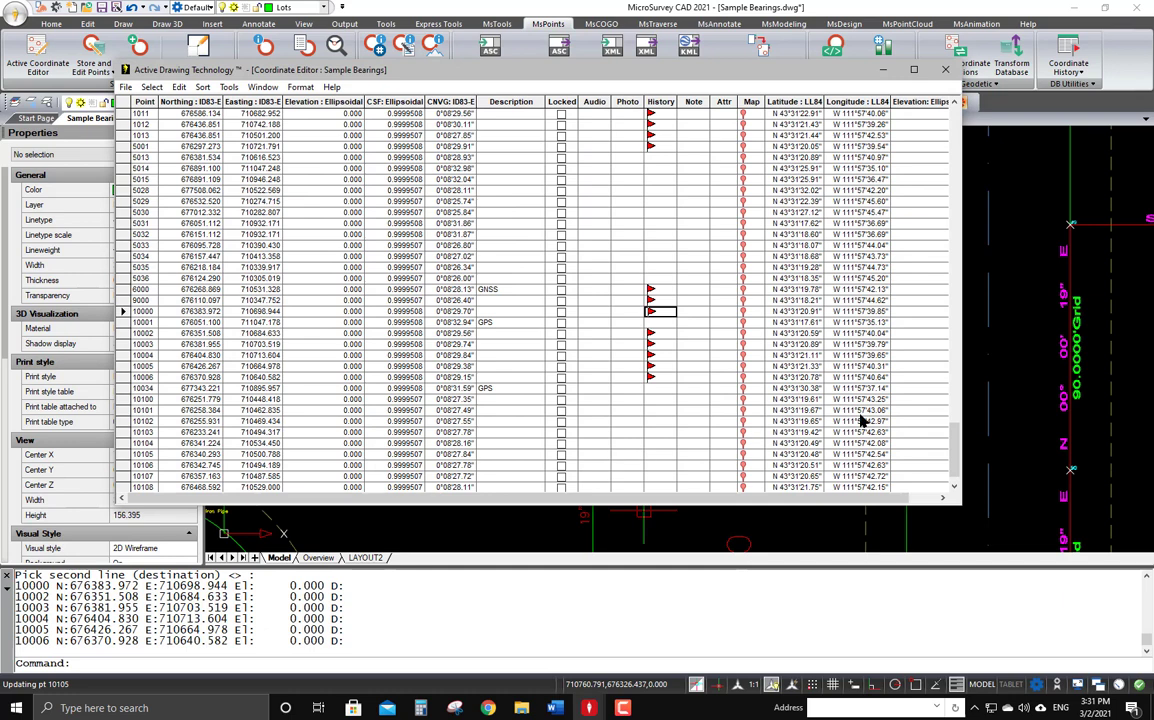
left_click_drag(958, 432, 1073, 412)
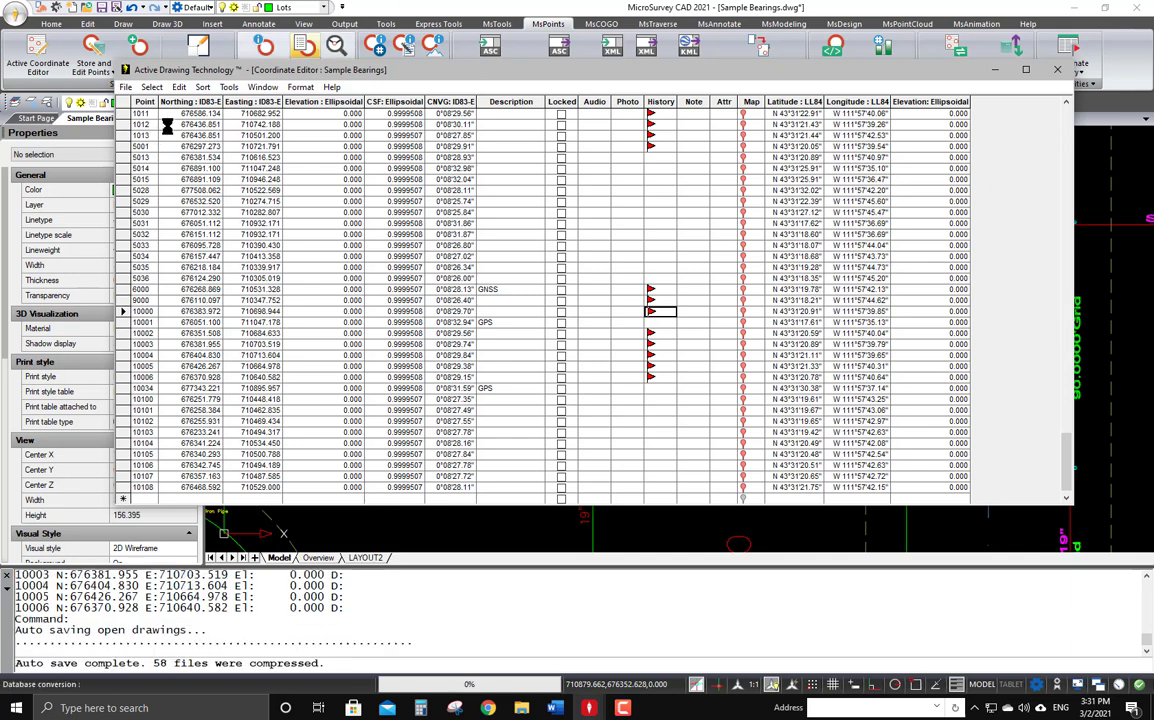
left_click(186, 101)
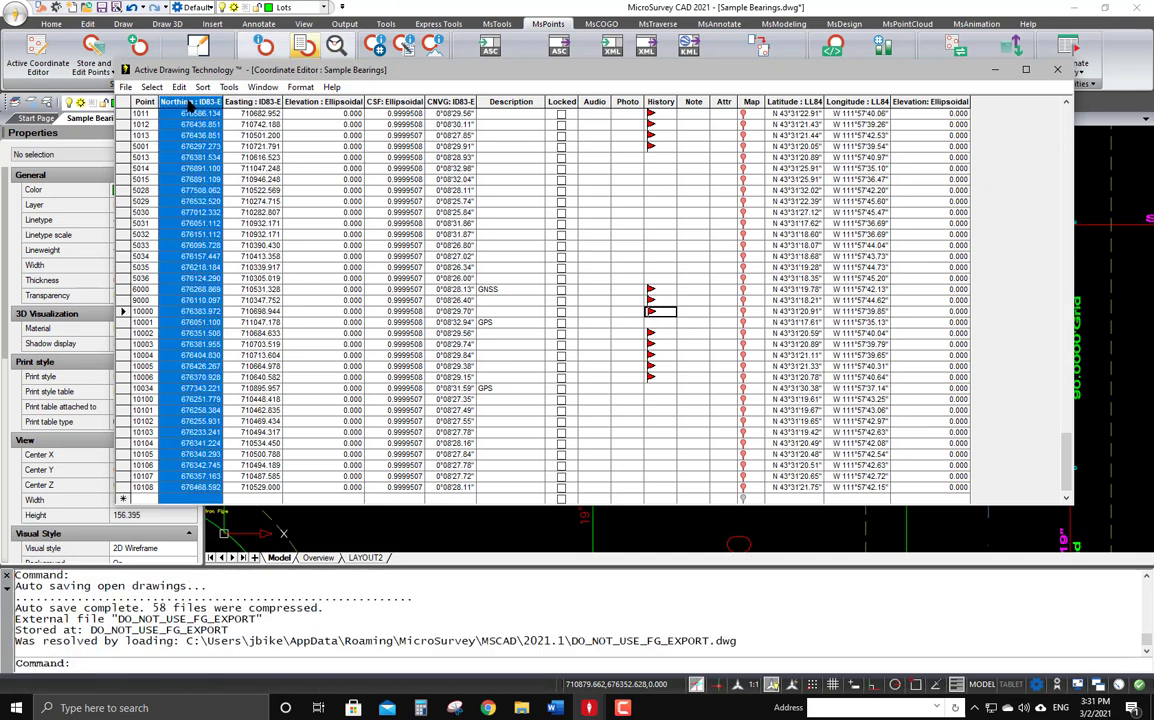
Highlight the Easting, Latitude, Longitude and ellipsoidal Elevation columns in turn to compare the grid and geographic coordinates
left_click(255, 102)
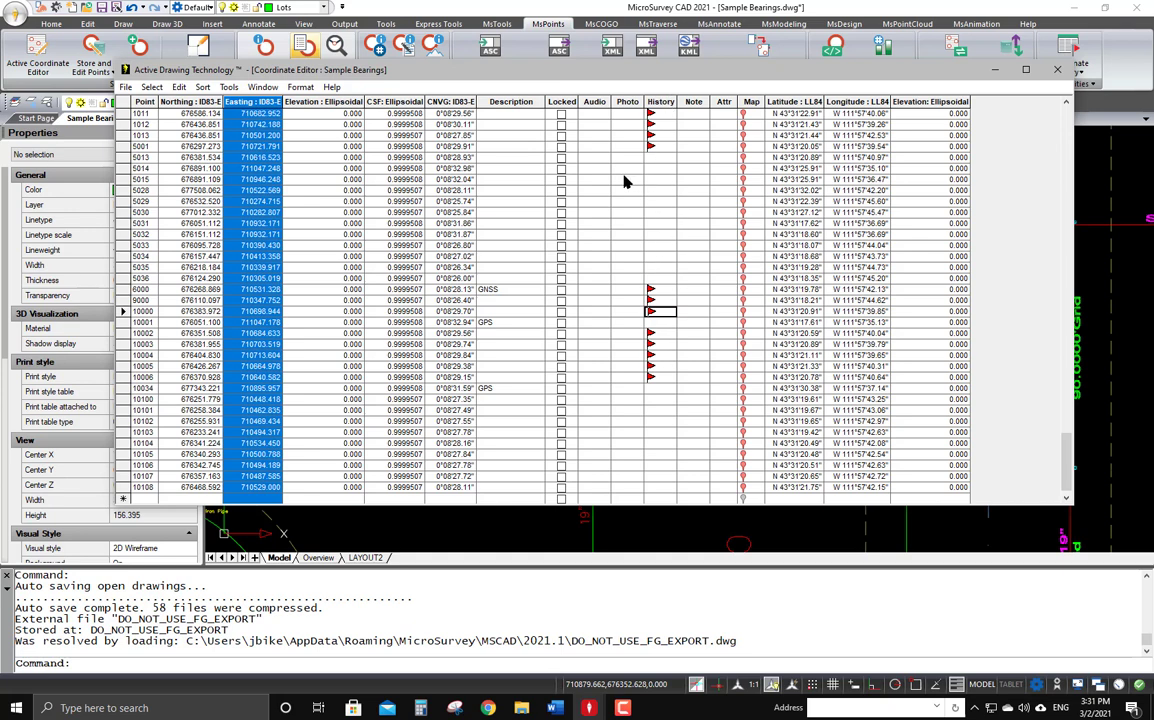
left_click(810, 102)
left_click(864, 103)
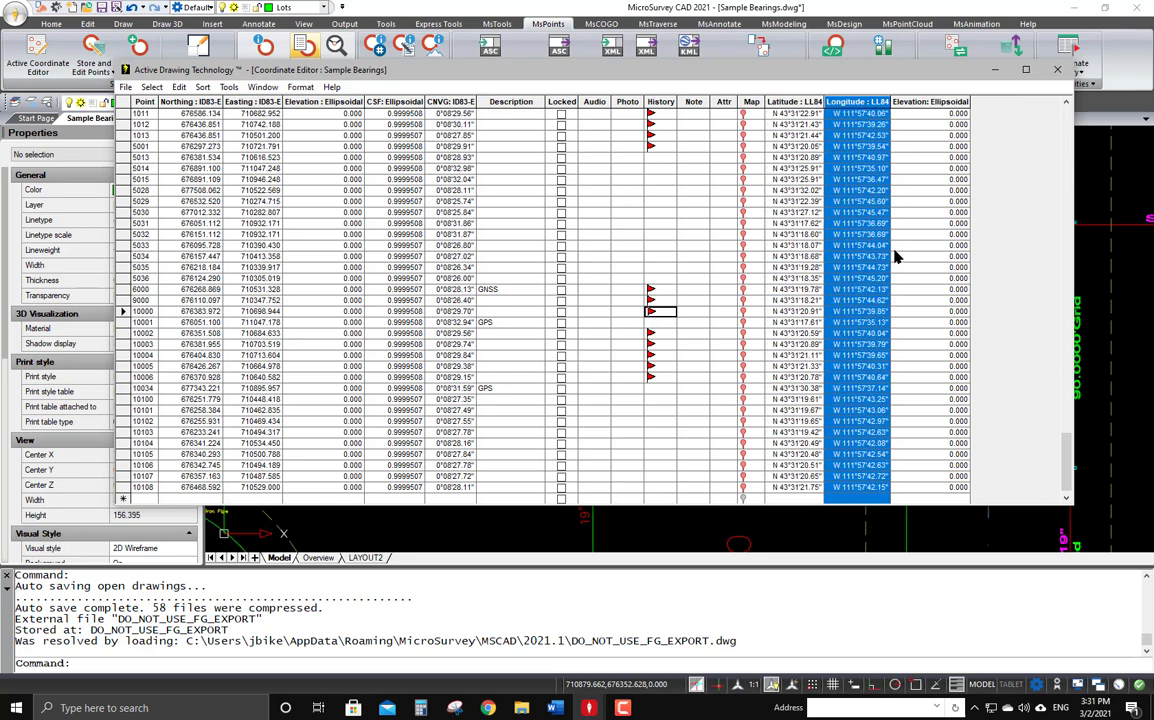
left_click(938, 103)
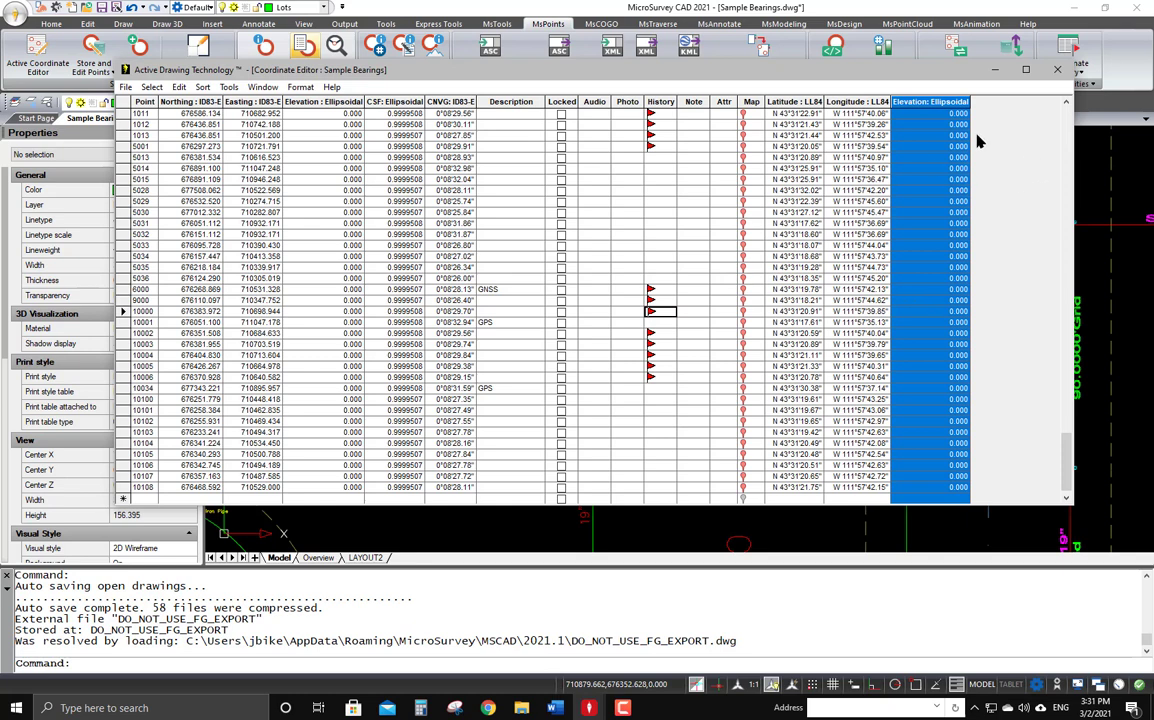
left_click(852, 135)
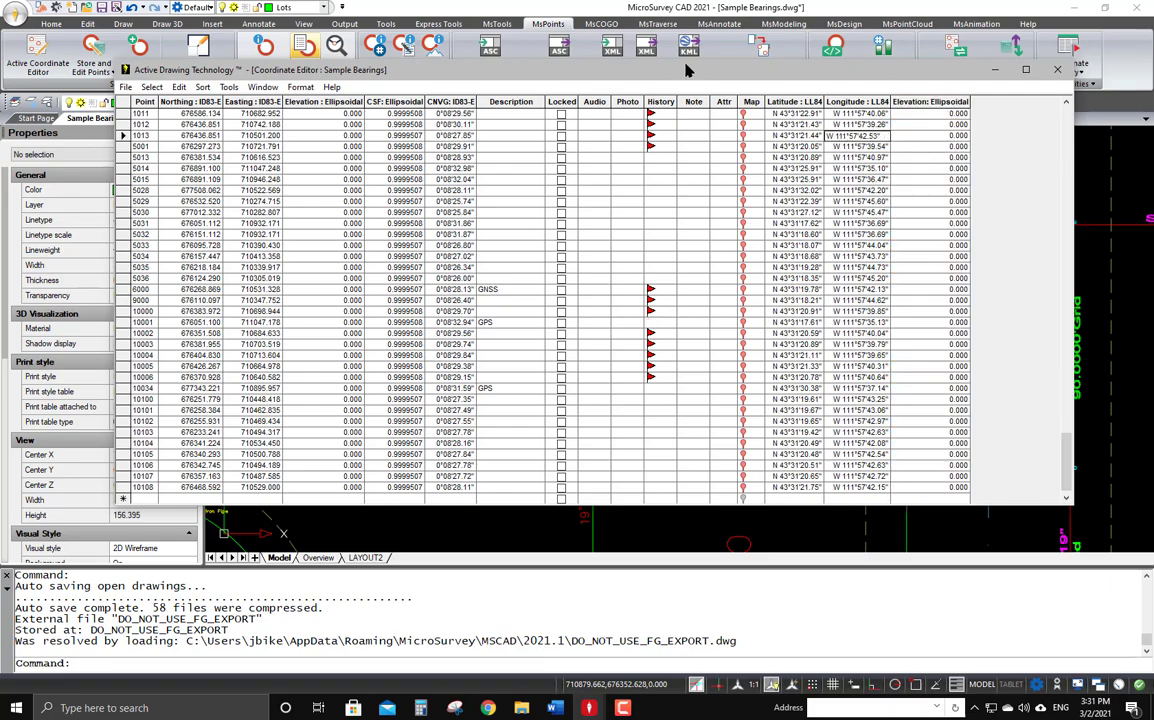
Move the coordinate editor clear of the building and select the building's points in the drawing by window crossing
mouse_move(697, 69)
left_mouse_down()
mouse_move(747, 162)
mouse_move(735, 348)
mouse_move(892, 179)
mouse_move(1152, 150)
left_mouse_up()
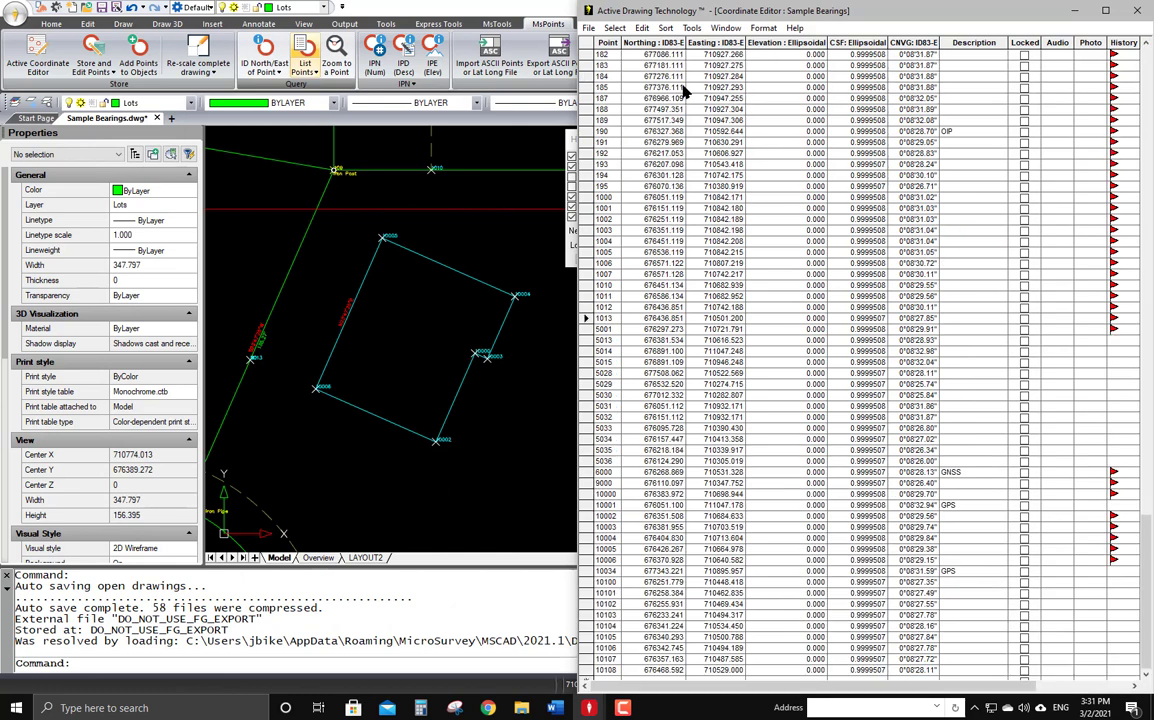
left_click(642, 28)
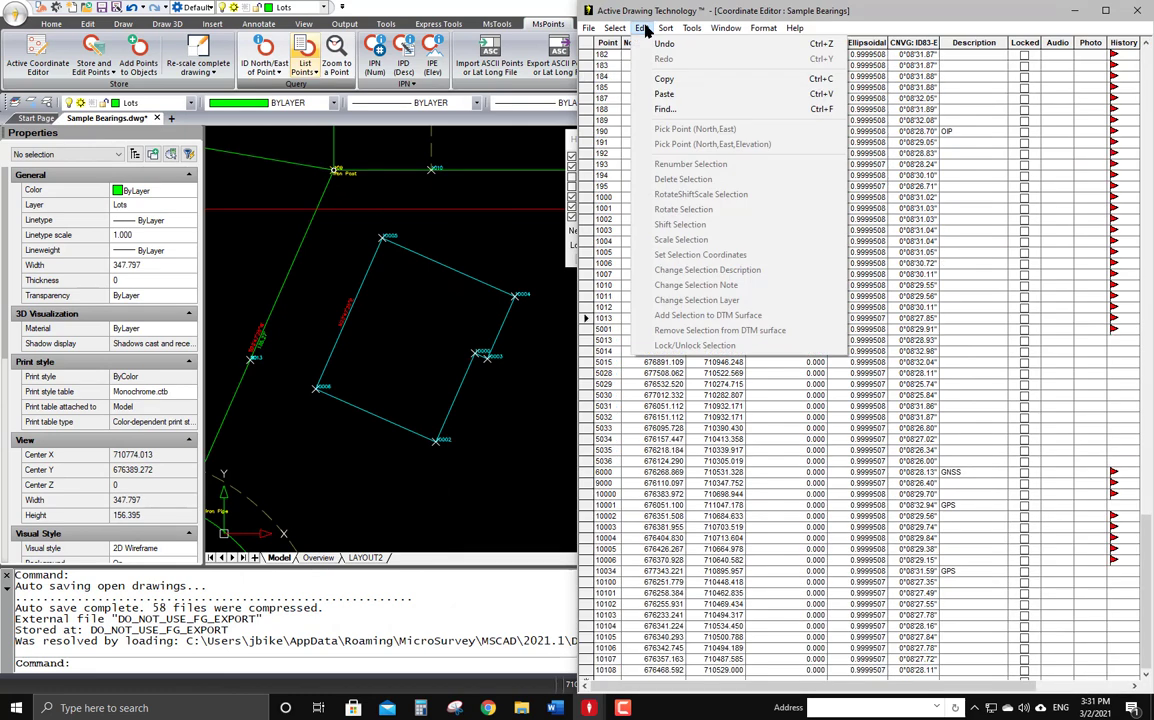
mouse_move(614, 28)
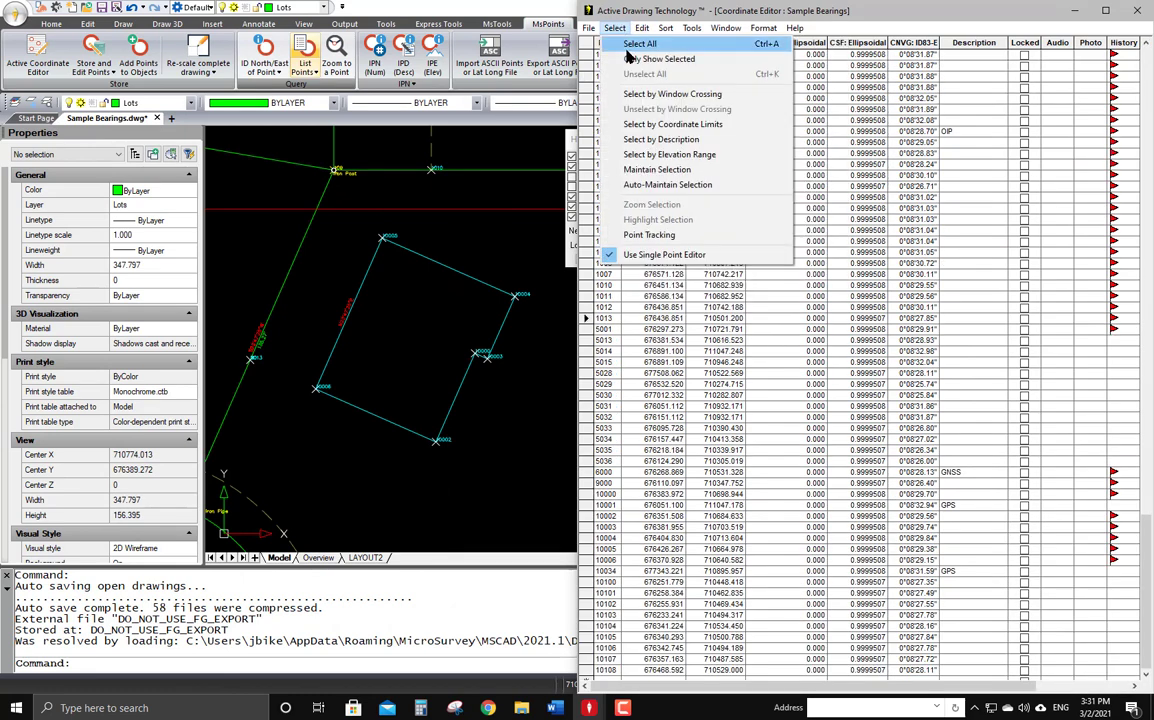
left_click(640, 94)
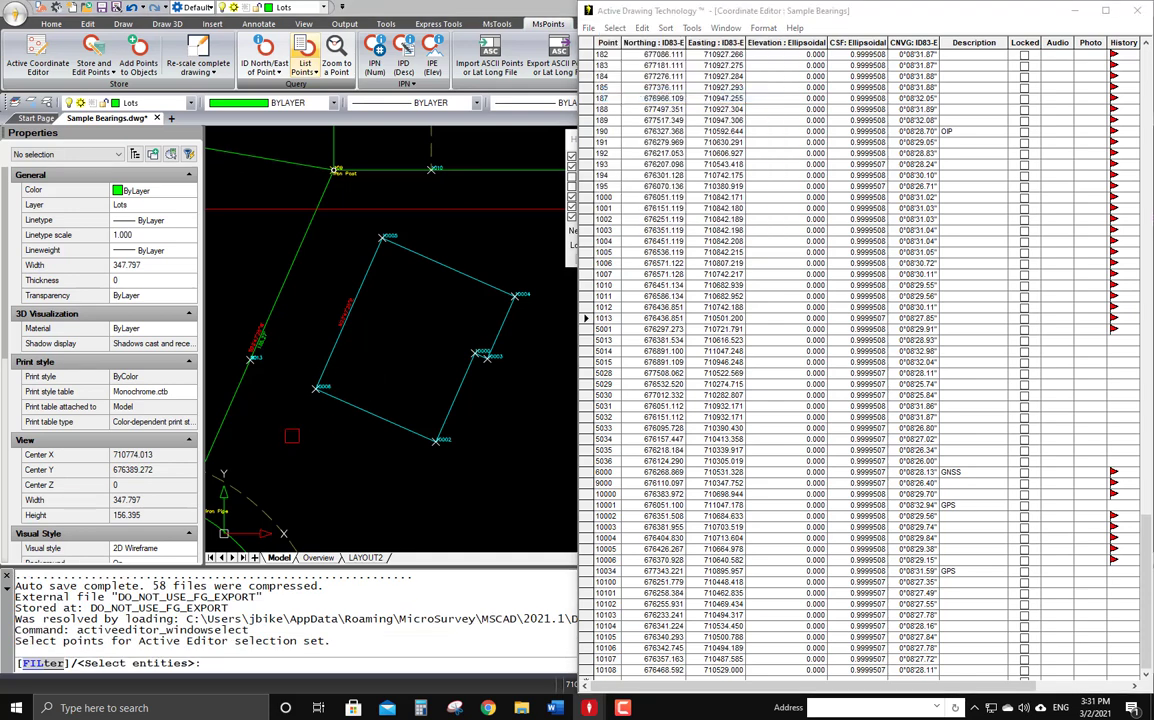
left_click(288, 457)
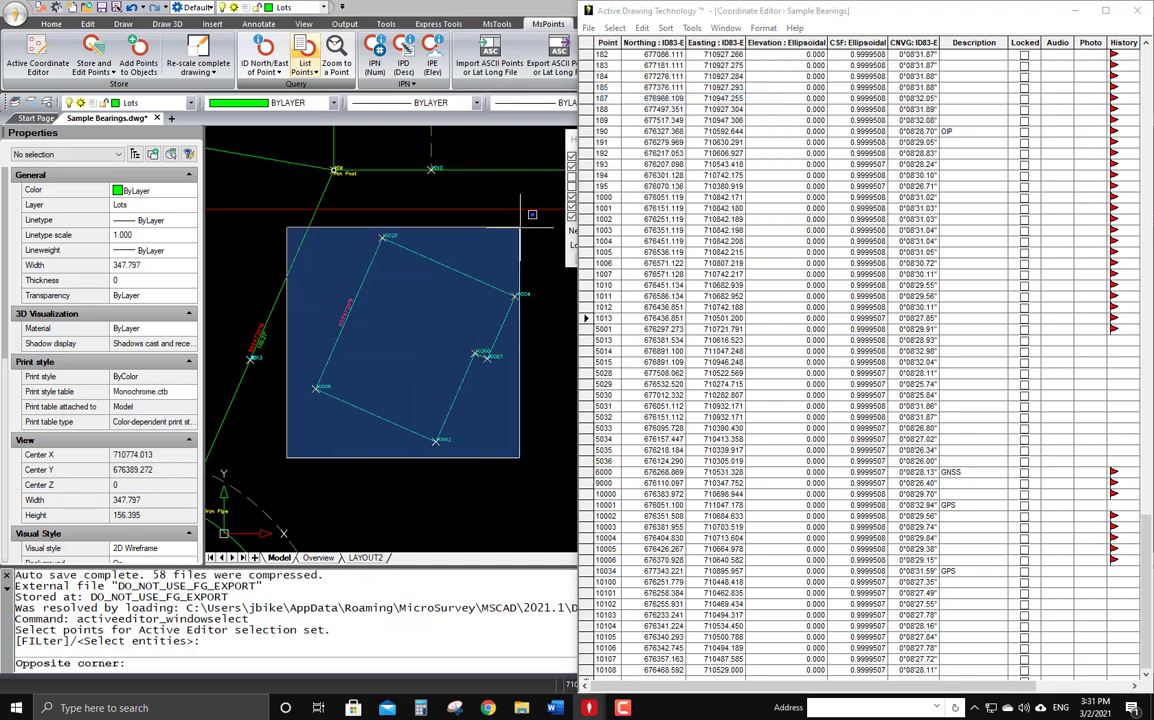
left_click(518, 232)
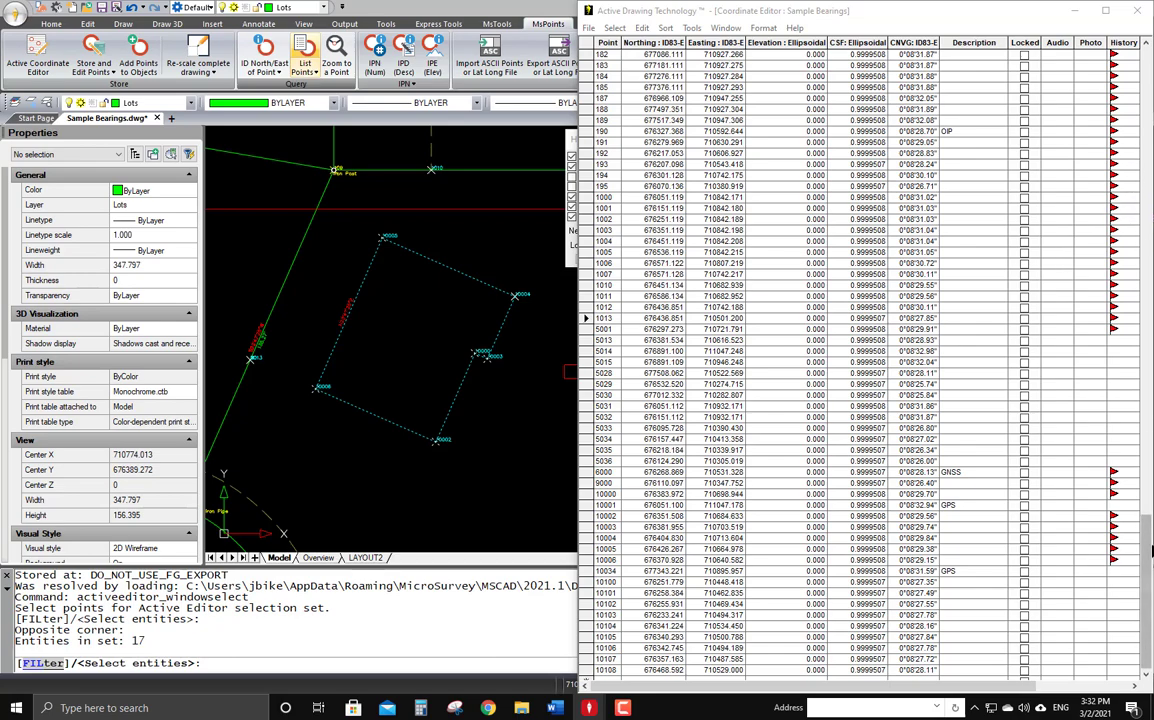
mouse_move(1145, 545)
left_mouse_down()
mouse_move(1104, 57)
mouse_move(1143, 300)
mouse_move(1144, 562)
left_mouse_up()
scroll(686, 538, "right", 5)
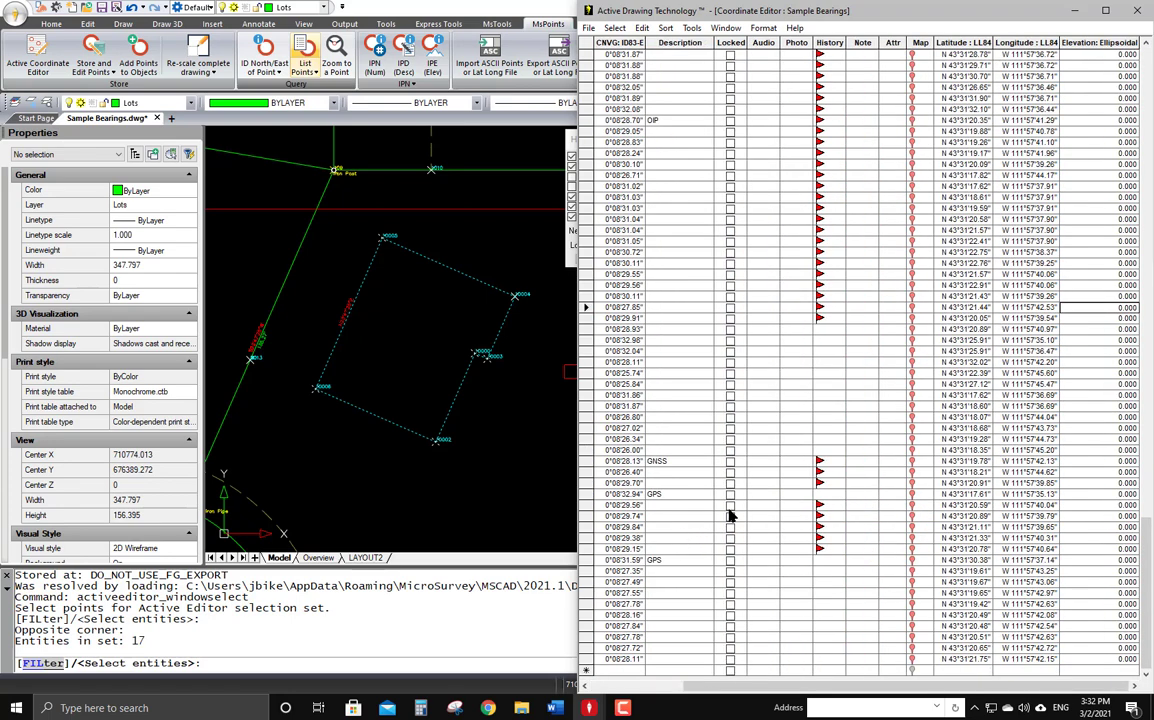
key("Return")
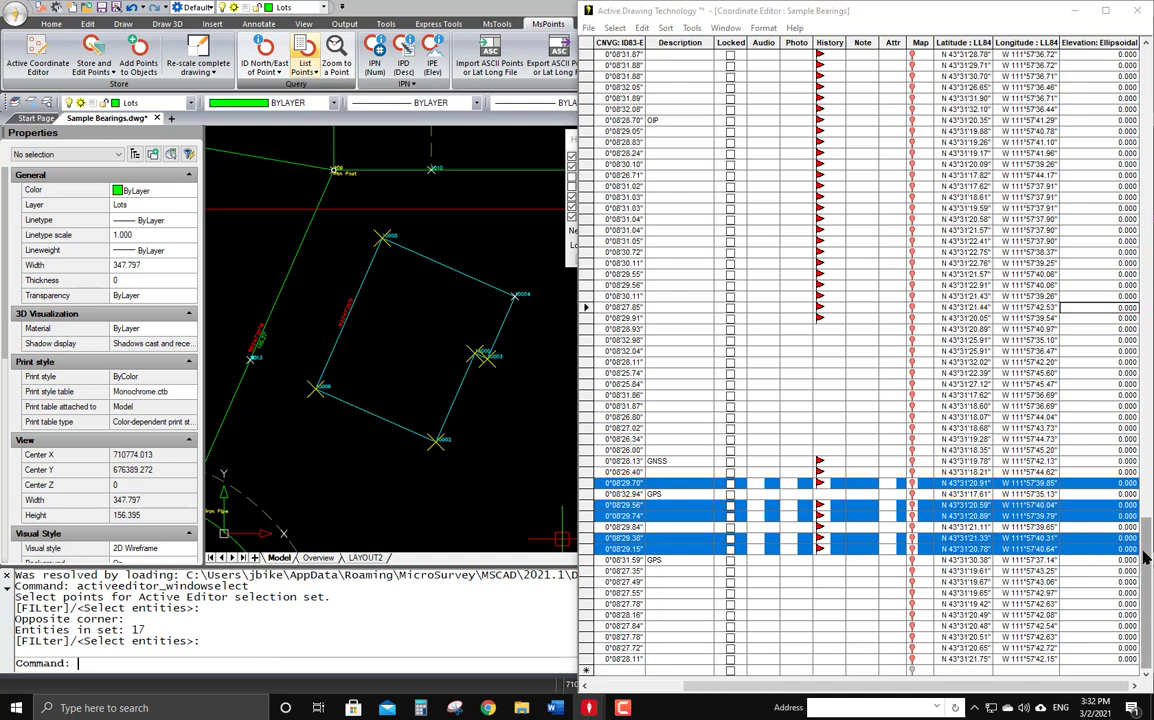
Move the editor back over the drawing and select the Point, Northing, Easting, CSF, CNVG, Latitude and Longitude columns for the building points
scroll(1145, 548, "up", 1)
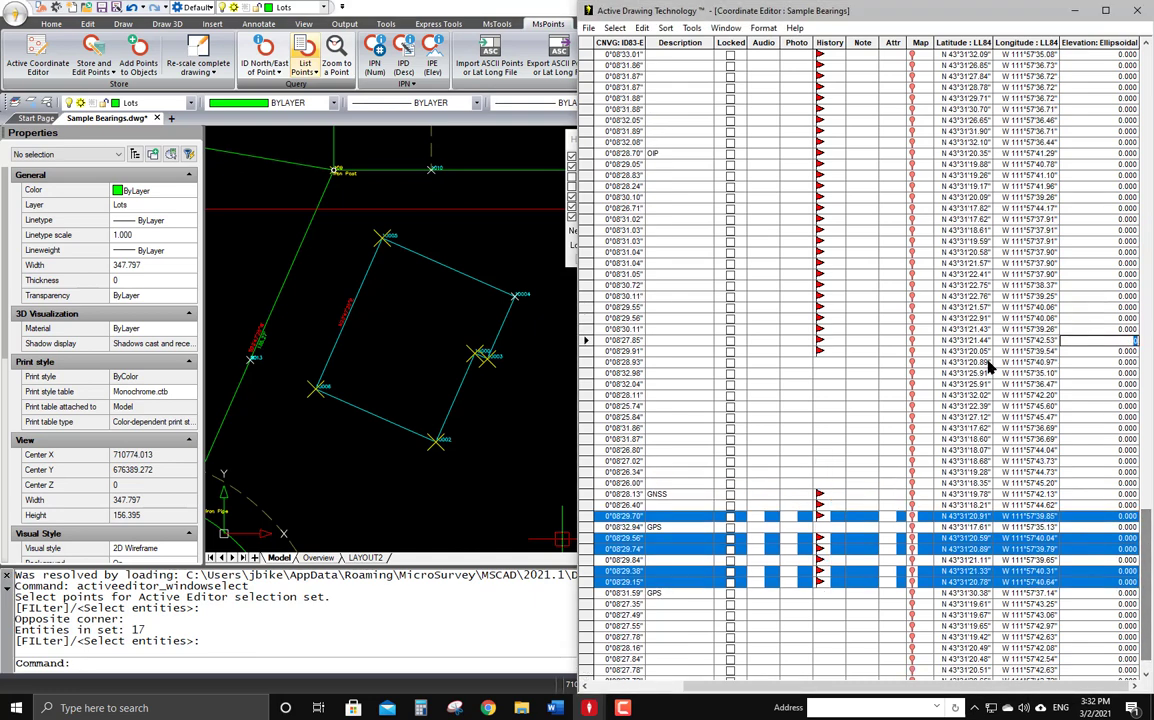
mouse_move(922, 12)
left_mouse_down()
mouse_move(562, 69)
mouse_move(812, 62)
mouse_move(807, 53)
left_mouse_up()
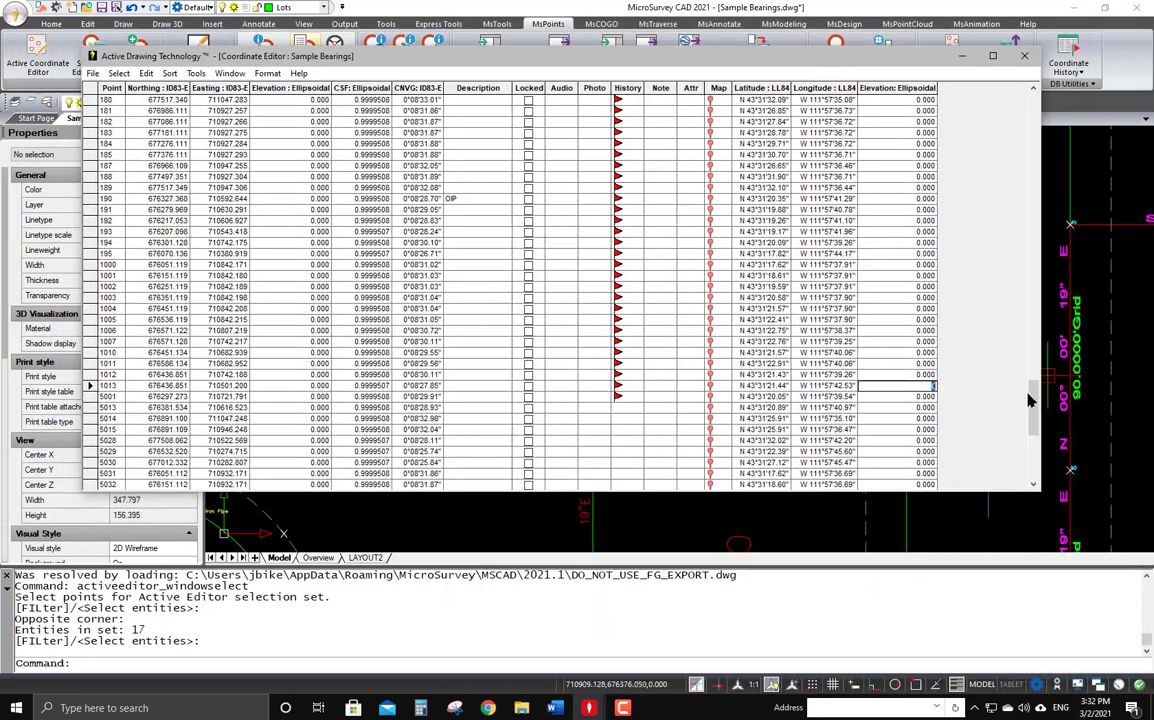
left_click_drag(1033, 394, 1034, 445)
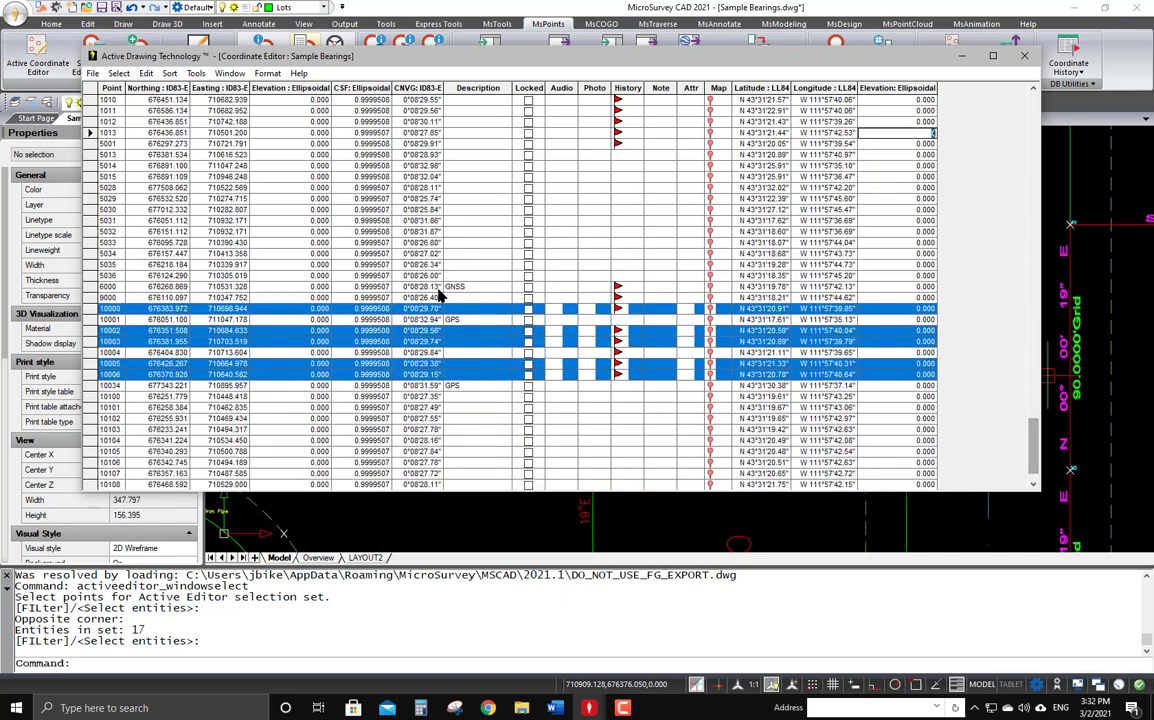
left_click(118, 74)
left_click(112, 76)
left_click(109, 88)
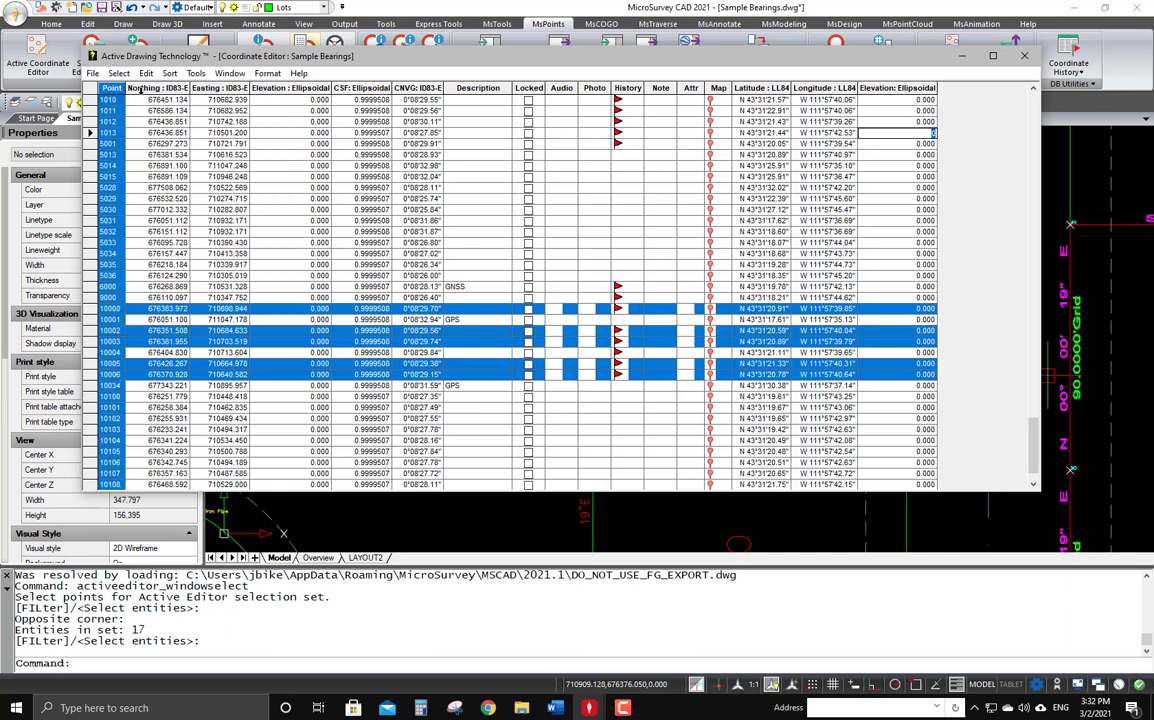
left_click(143, 88, "ctrl")
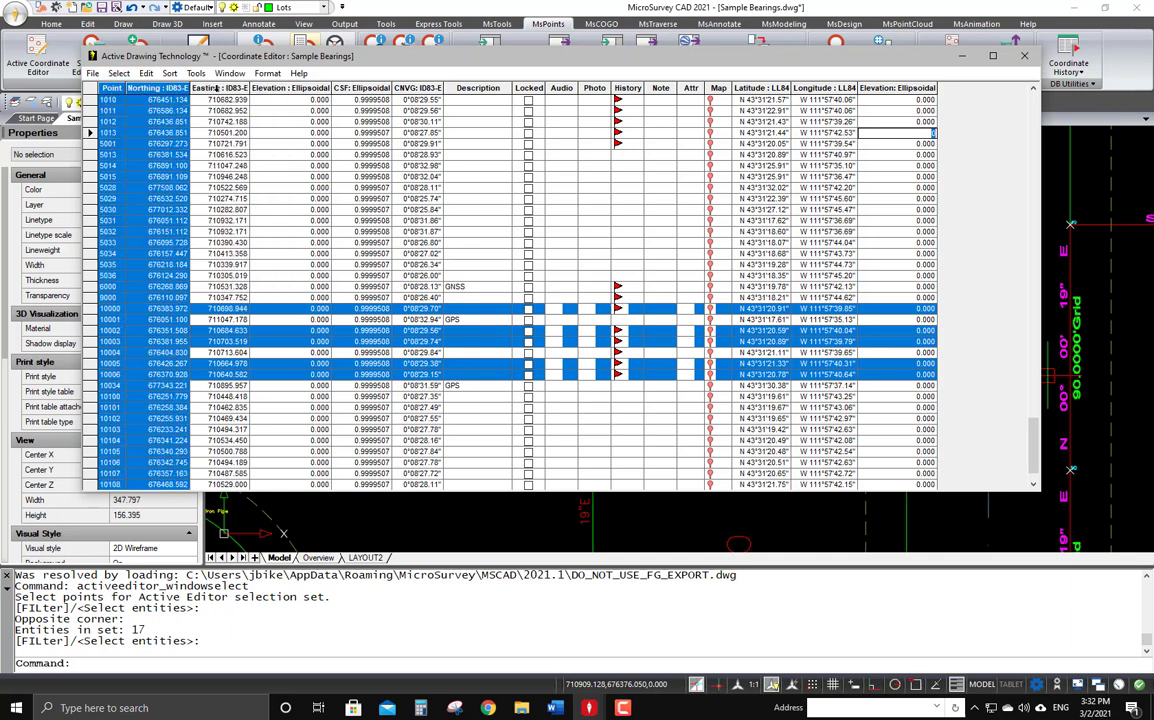
left_click(215, 88, "ctrl")
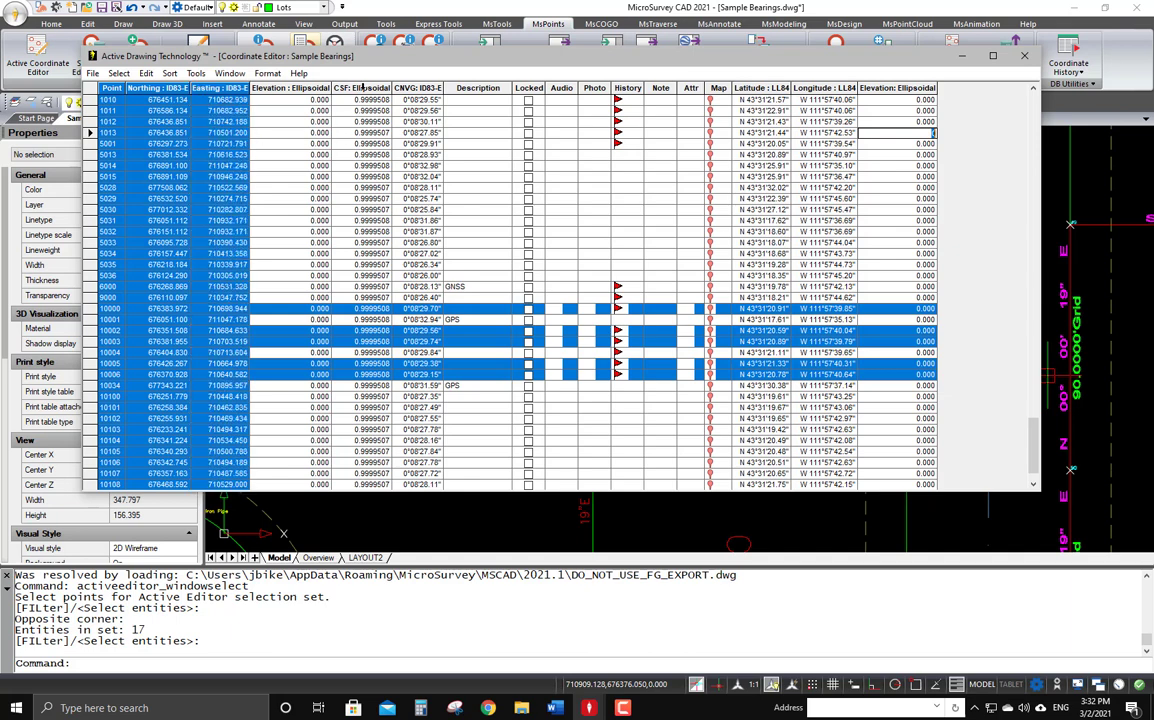
left_click(362, 88, "ctrl")
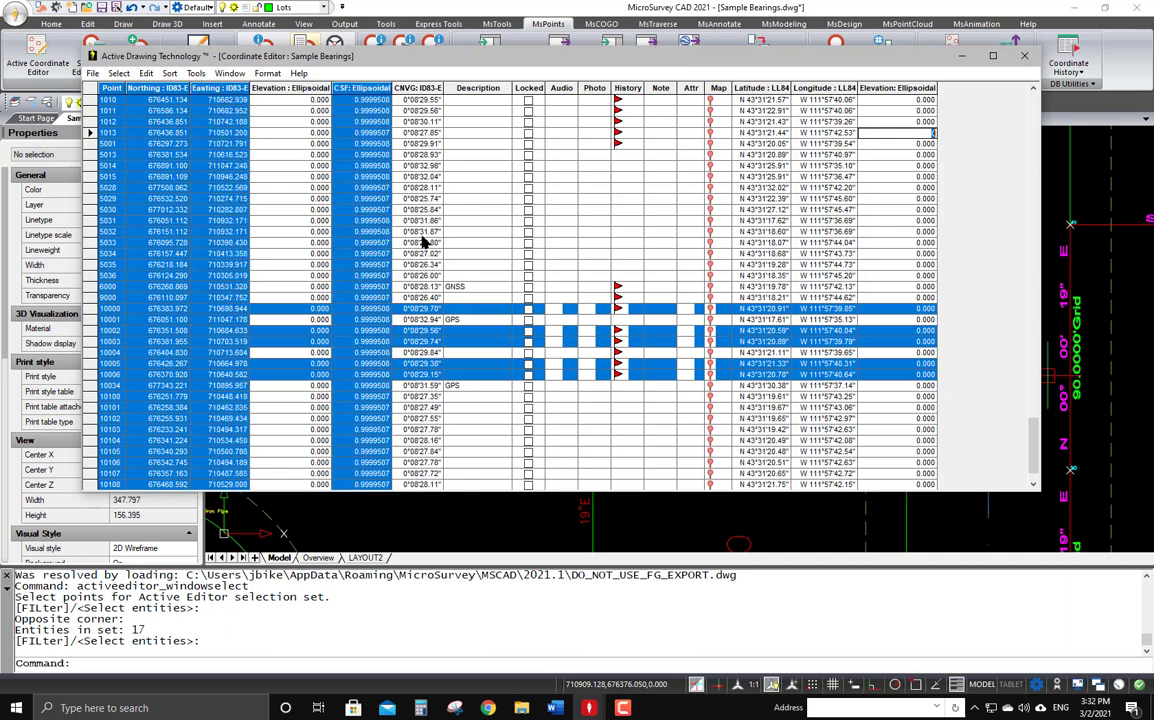
left_click(419, 88, "ctrl")
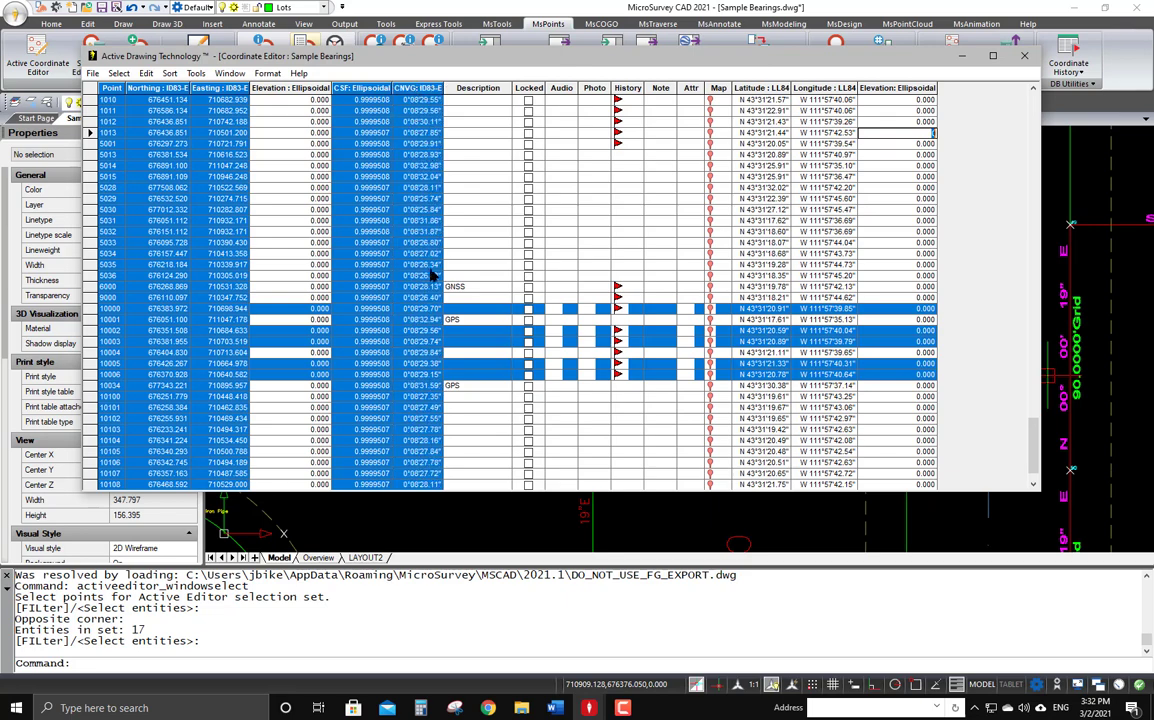
left_click(762, 88, "ctrl")
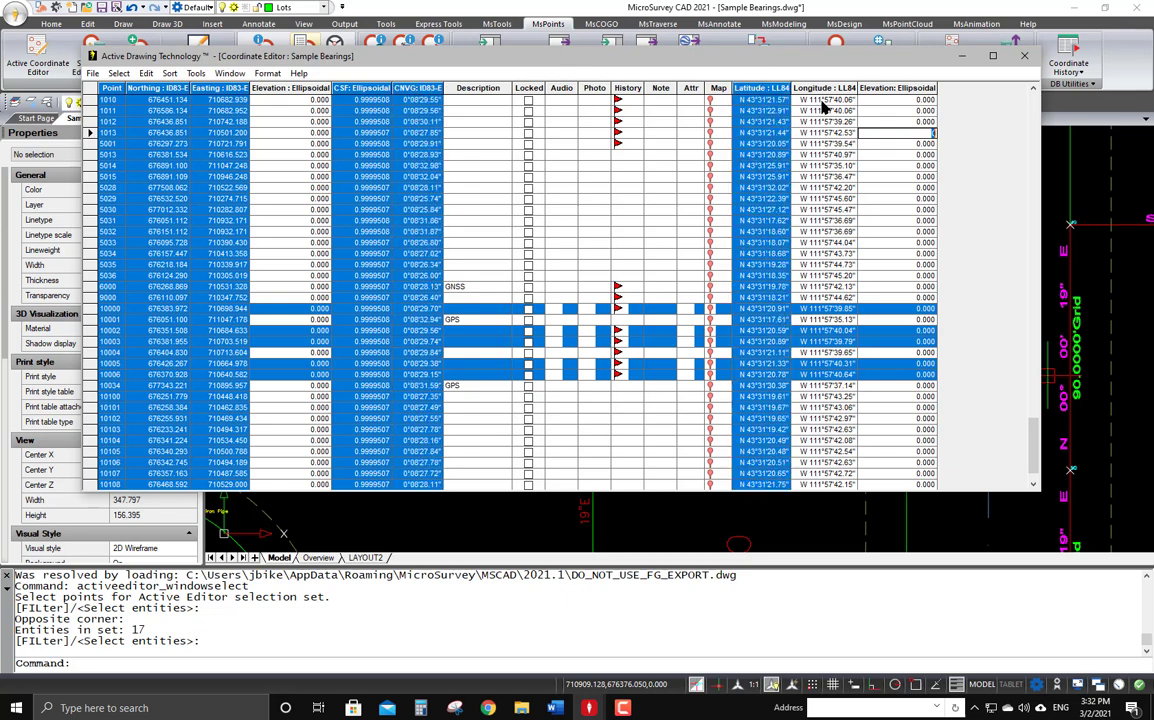
left_click(824, 88, "ctrl")
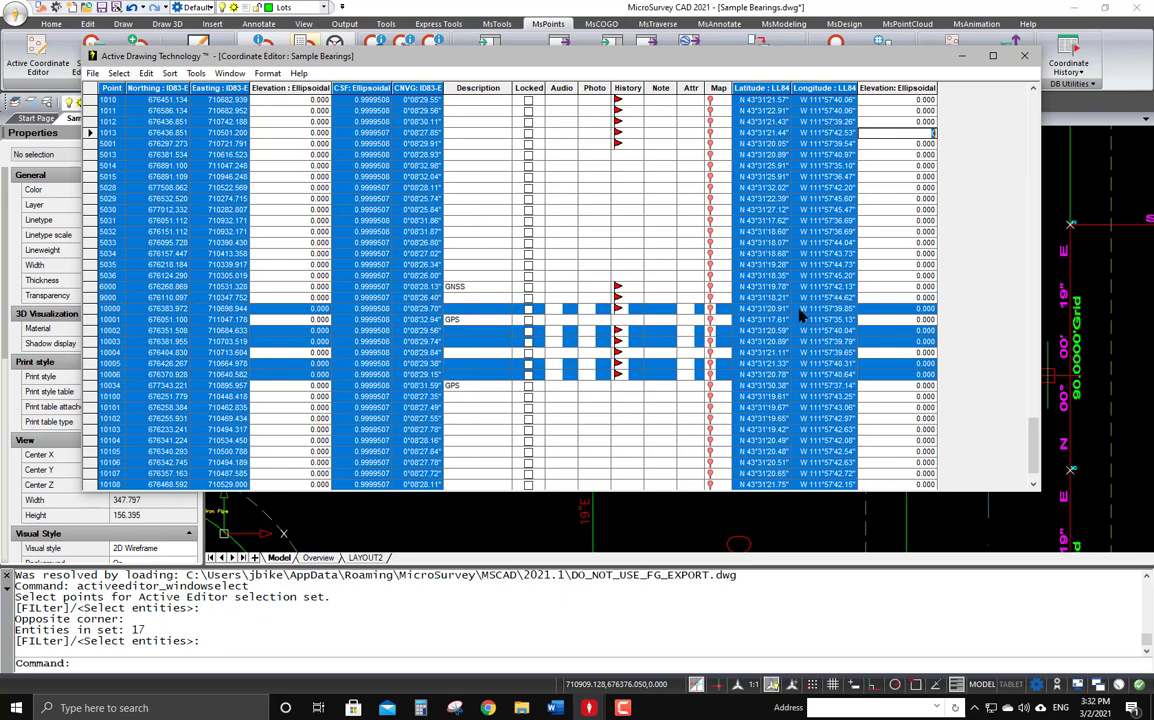
Create a drawing table from the selected points and columns, placing its top left corner in the empty area east of the lots
left_click(195, 74)
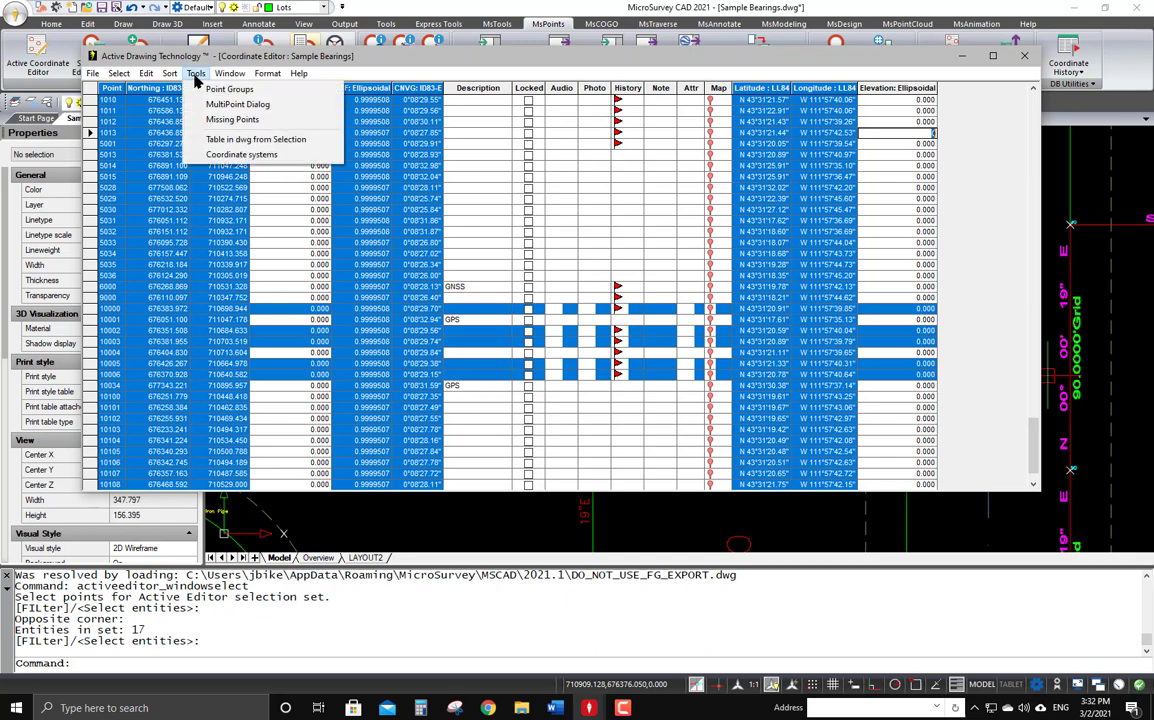
left_click(252, 140)
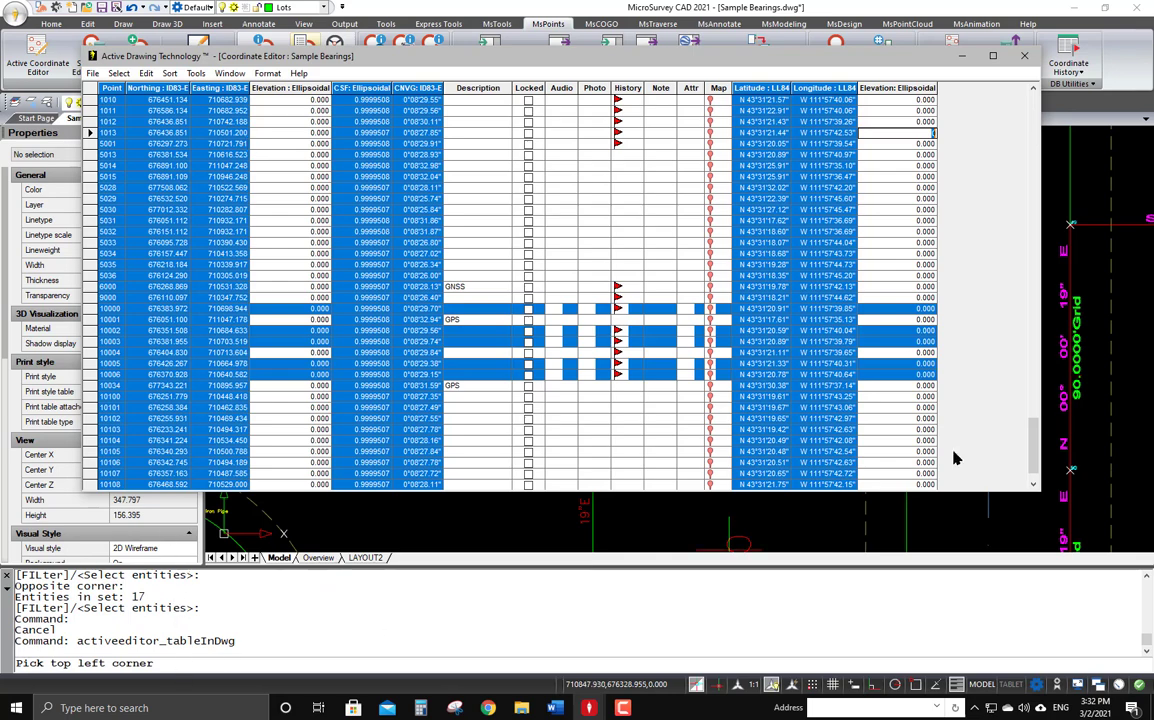
middle_click_drag(820, 533, 790, 531)
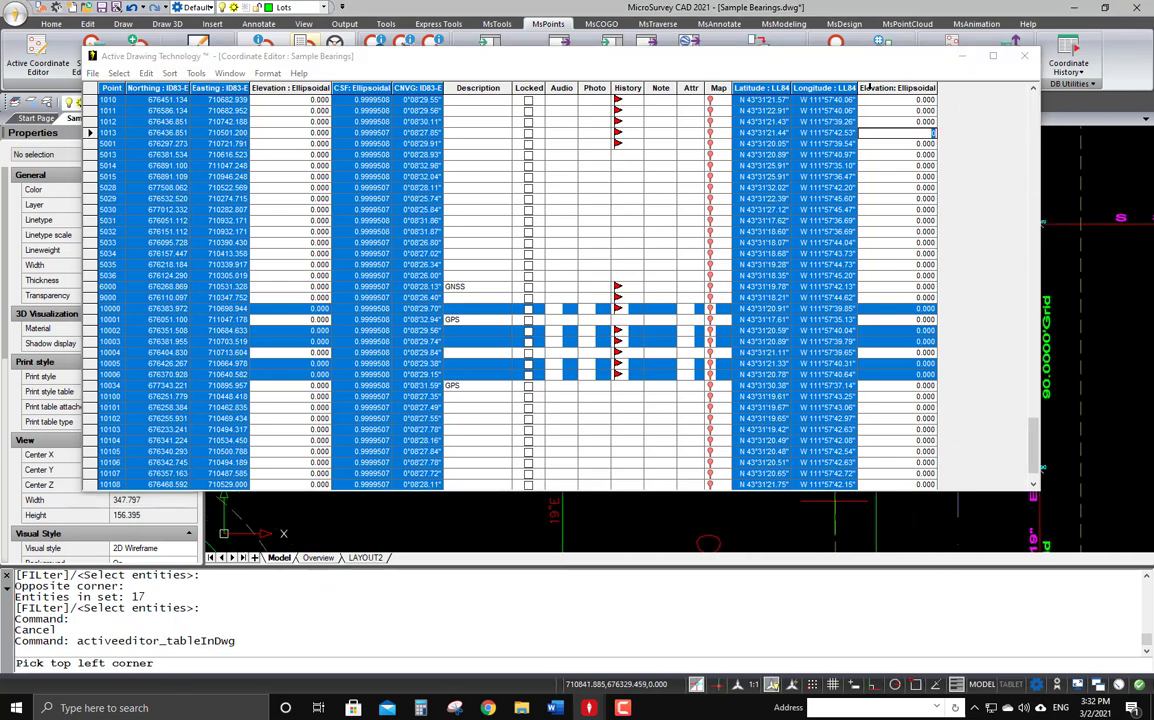
left_click_drag(606, 58, 1153, 145)
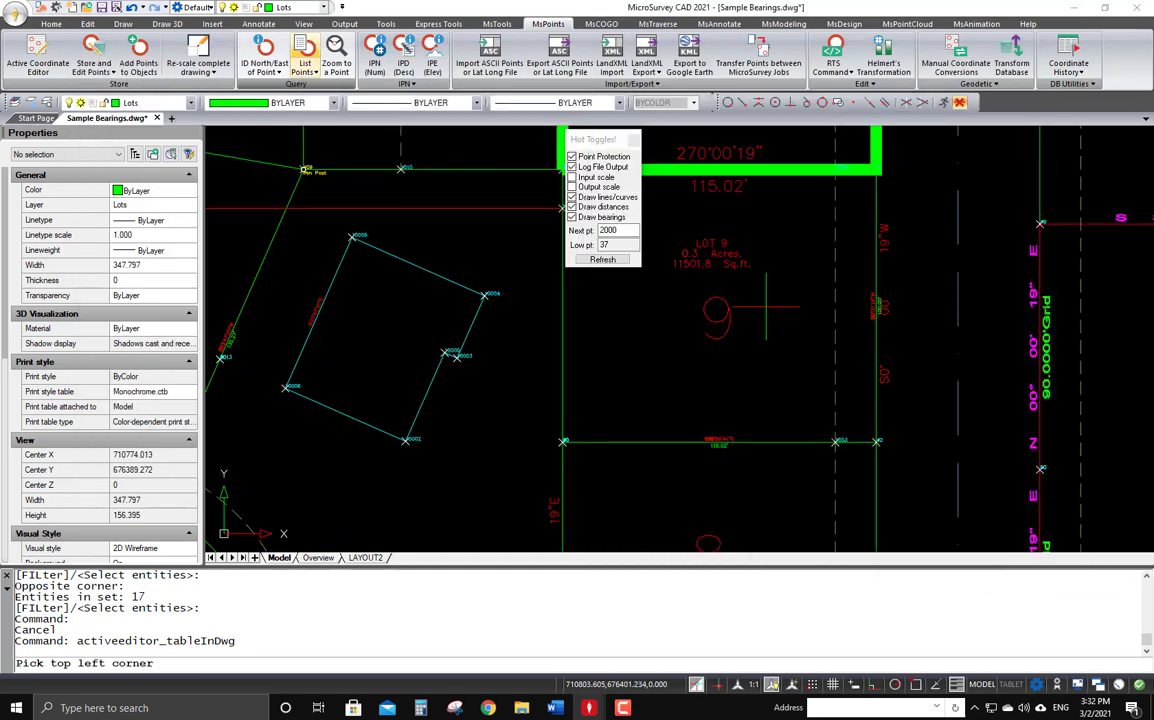
scroll(465, 353, "down", 1)
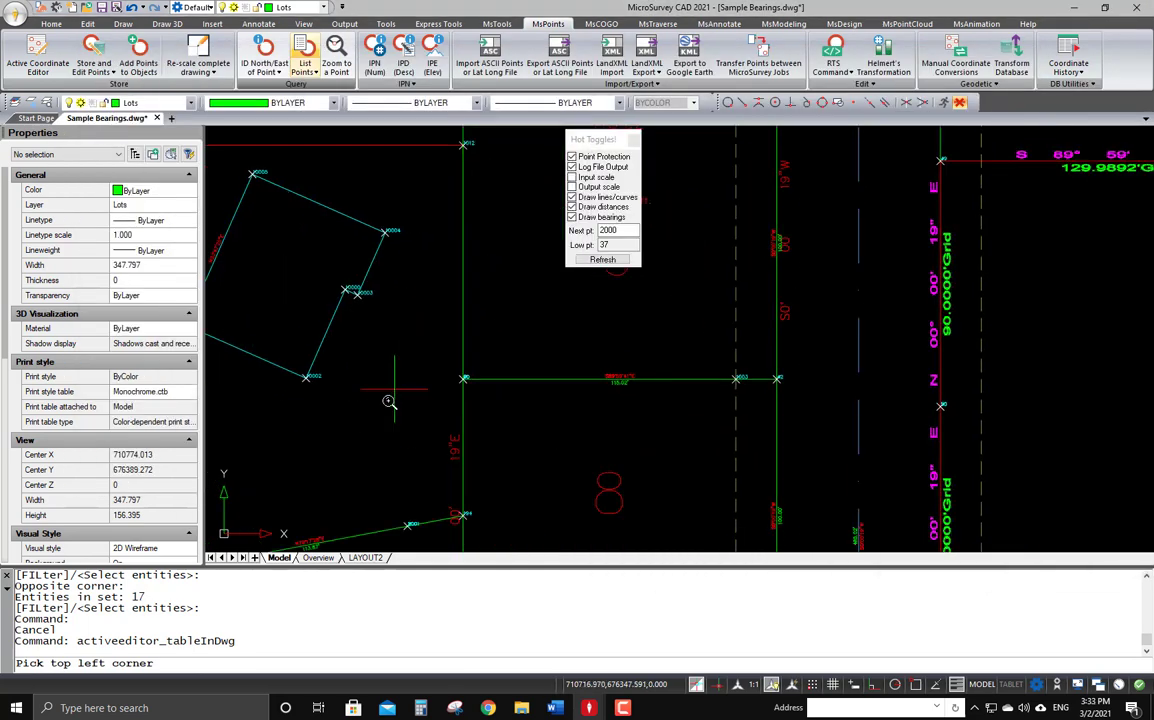
scroll(381, 403, "down", 3)
scroll(381, 403, "down", 2)
middle_click_drag(696, 398, 652, 391)
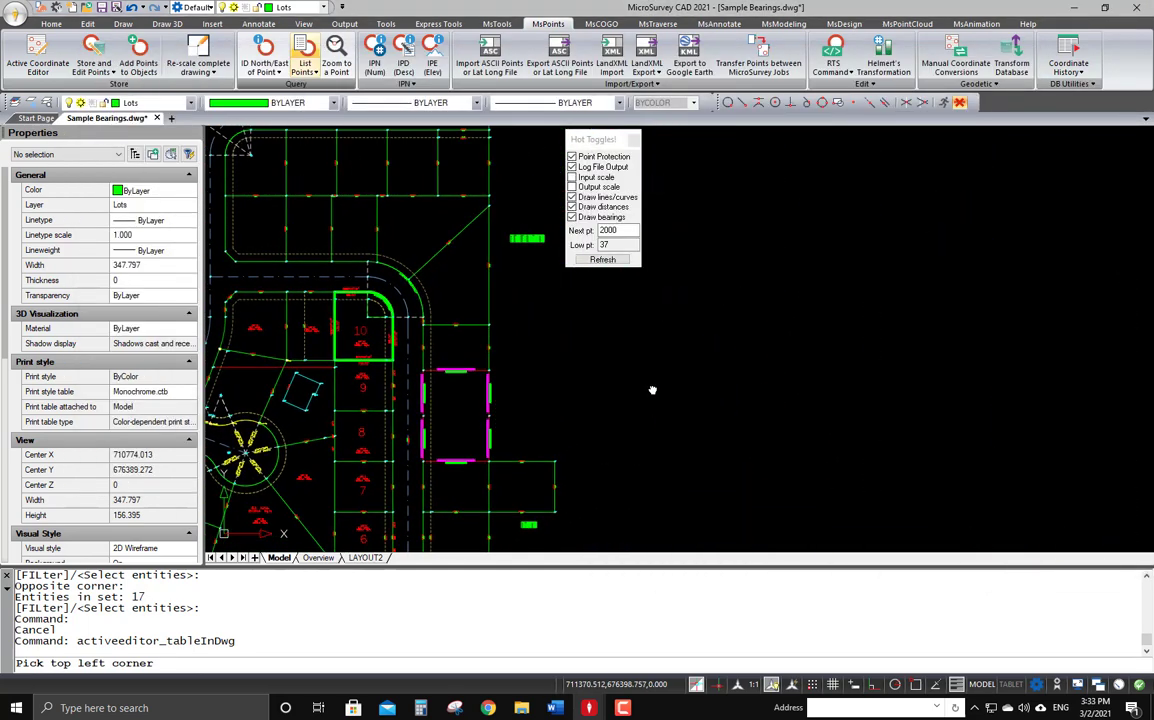
left_click(477, 250)
scroll(485, 278, "up", 2)
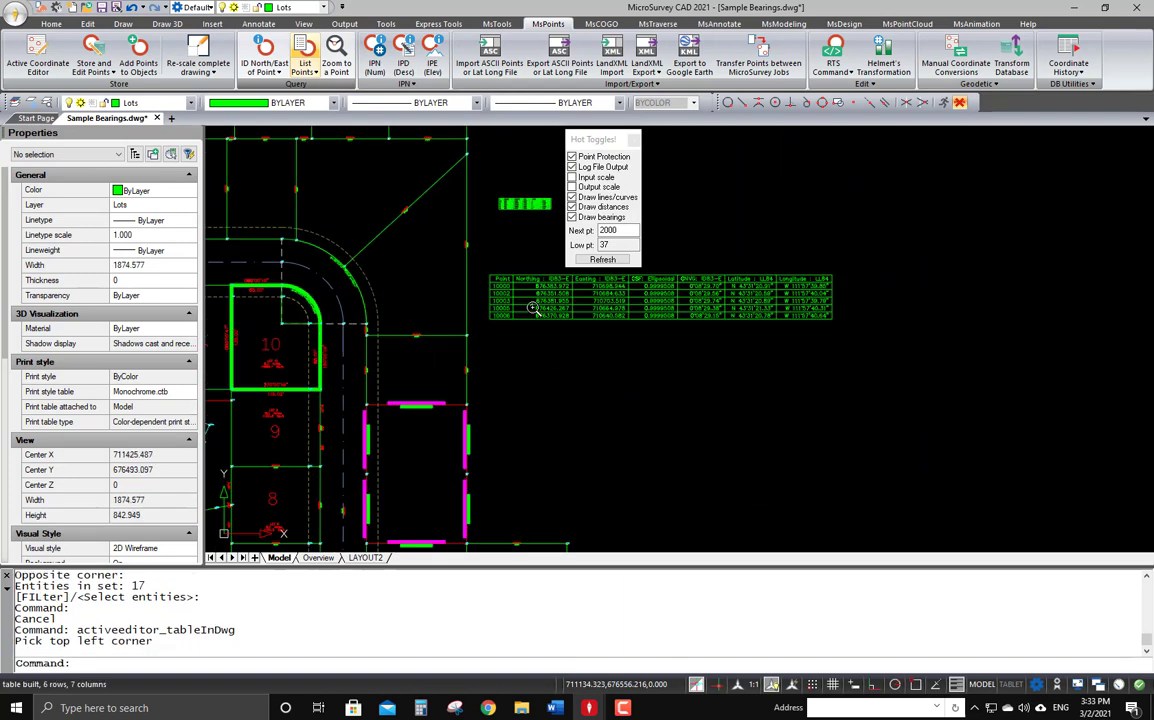
middle_click_drag(633, 286, 607, 318)
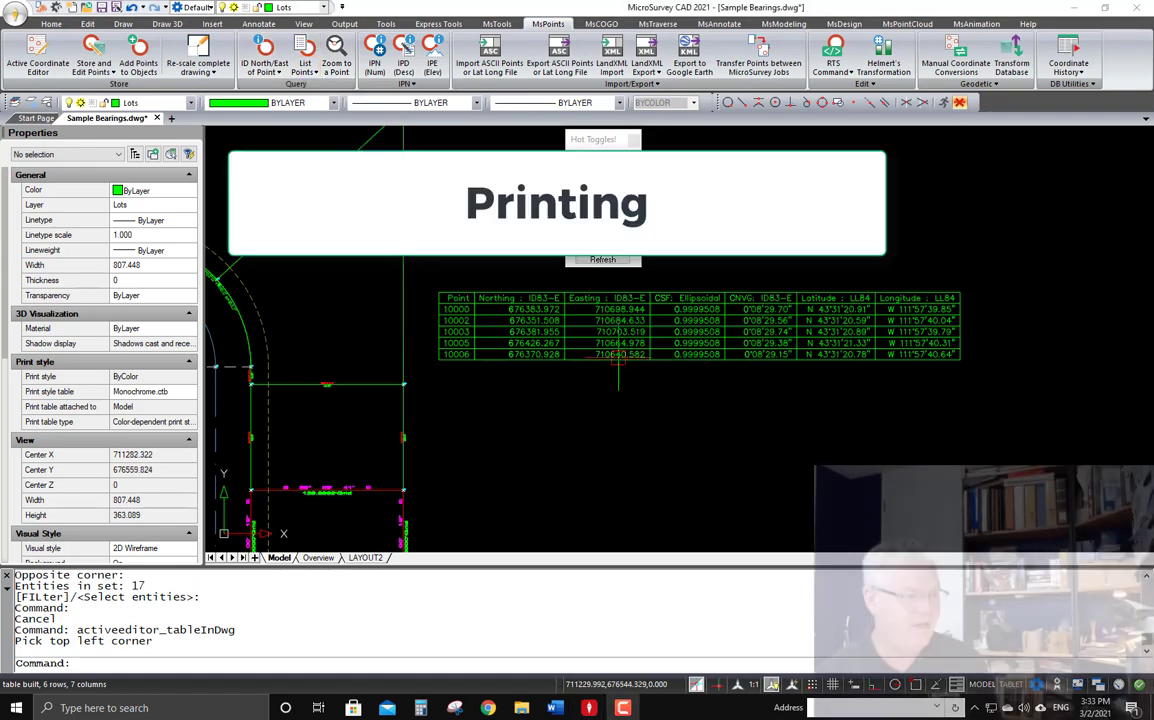
Switch to the Overview layout and examine the lower part of the sheet around the title block
middle_click_drag(624, 362, 824, 271)
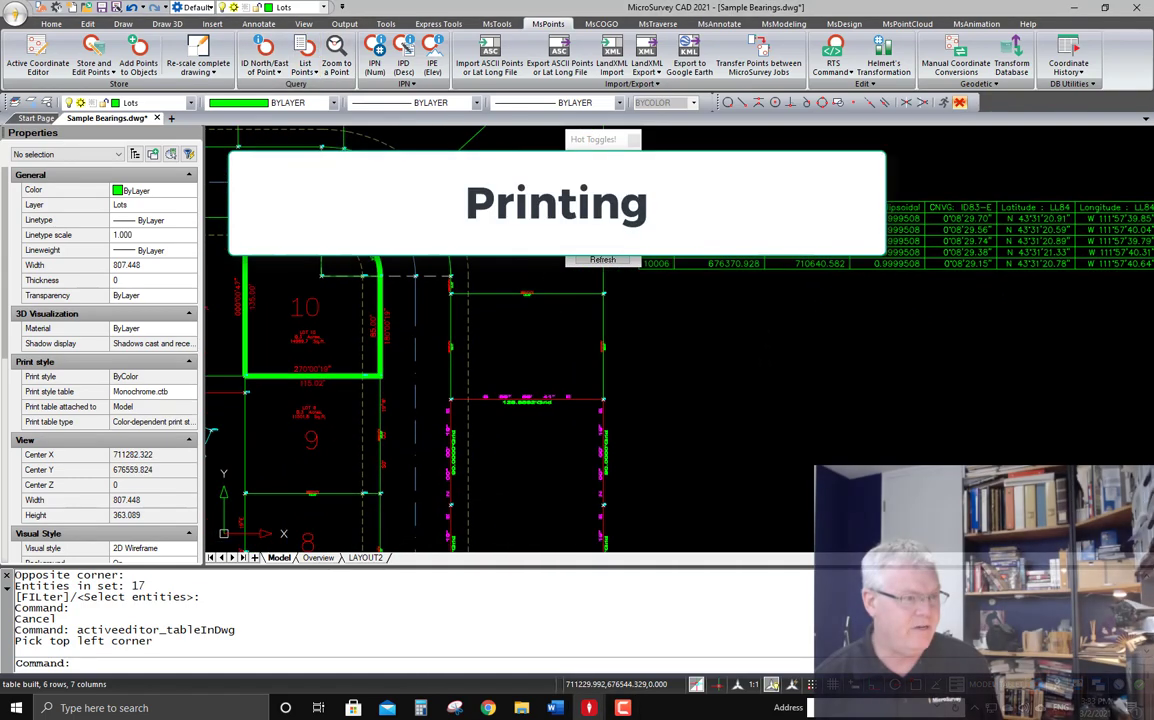
scroll(873, 267, "down", 5)
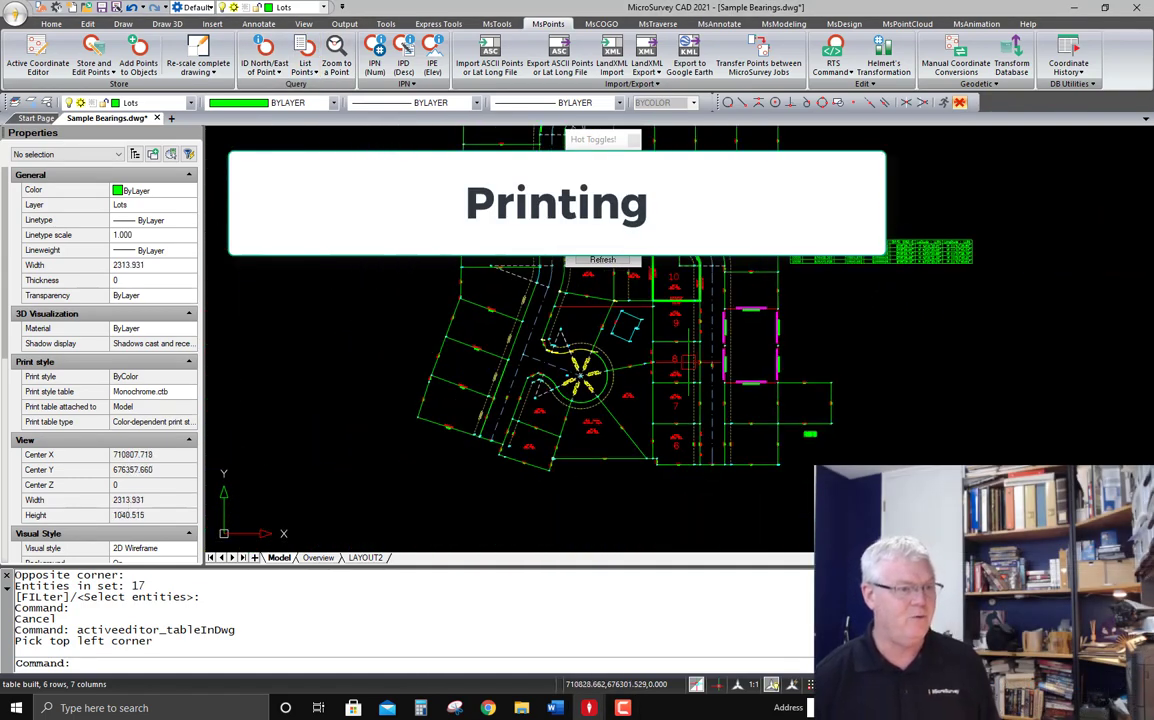
middle_click_drag(683, 372, 612, 413)
left_click_drag(612, 413, 605, 413)
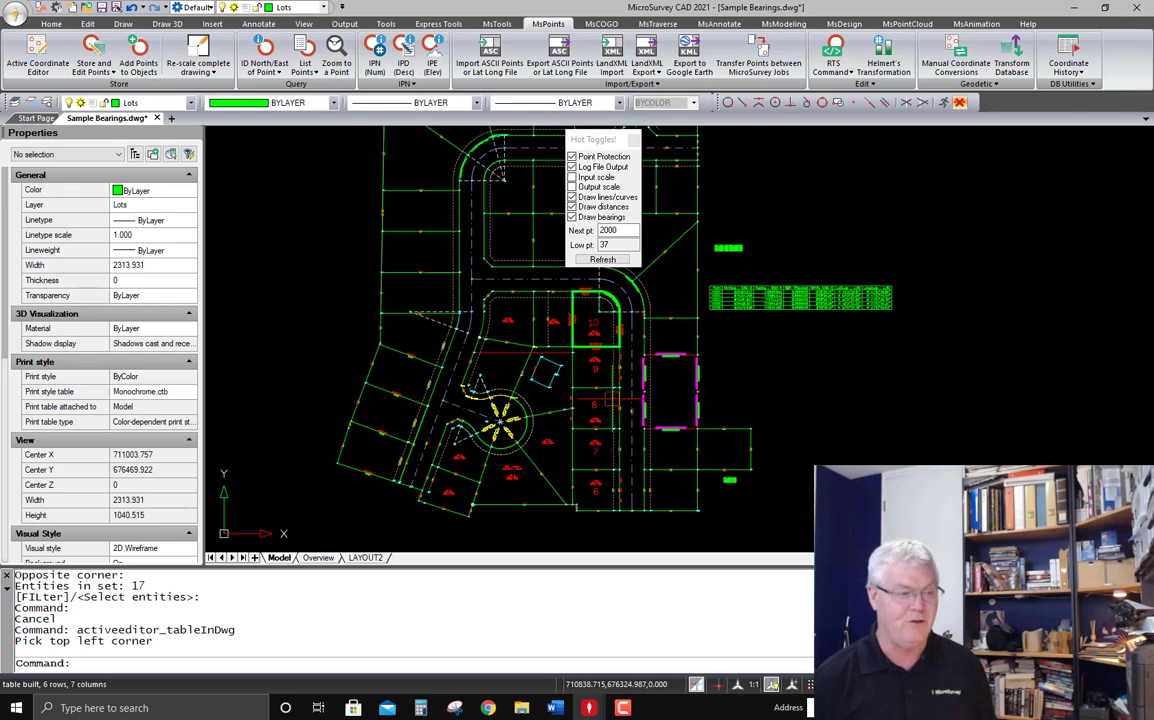
left_click(318, 558)
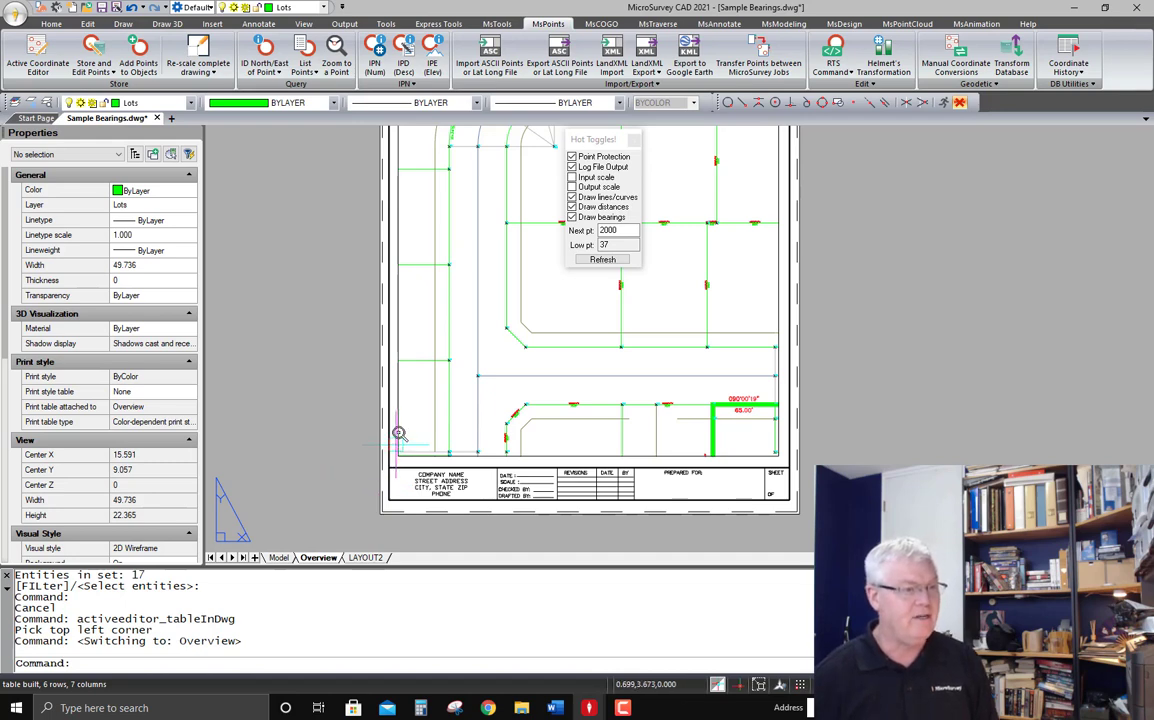
scroll(388, 448, "up", 1)
scroll(368, 400, "up", 1)
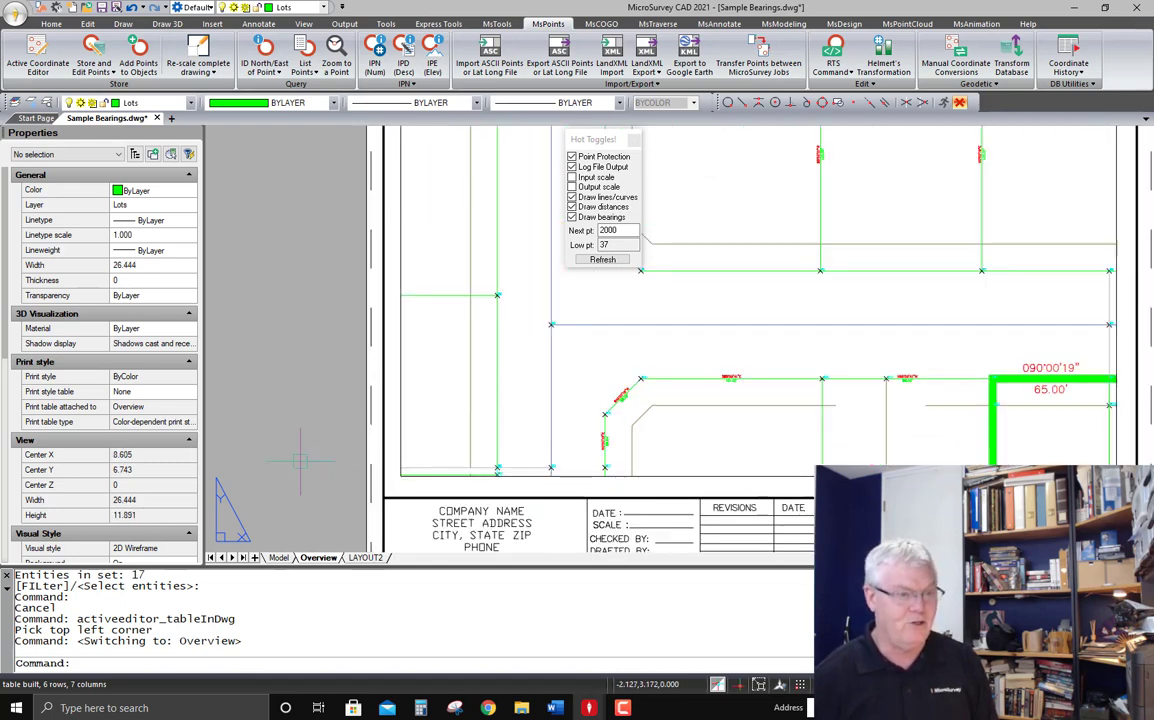
Select the Overview layout's viewport by its border and check its standard scale property
scroll(305, 510, "down", 4)
scroll(315, 500, "up", 4)
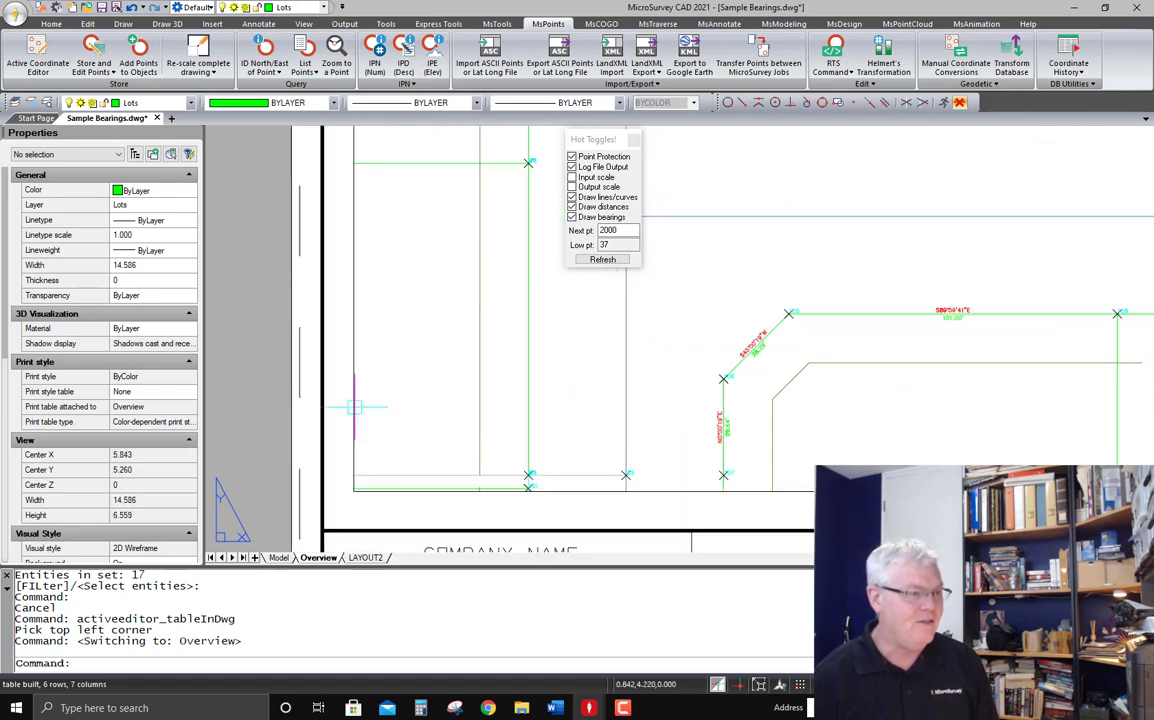
left_click(354, 407)
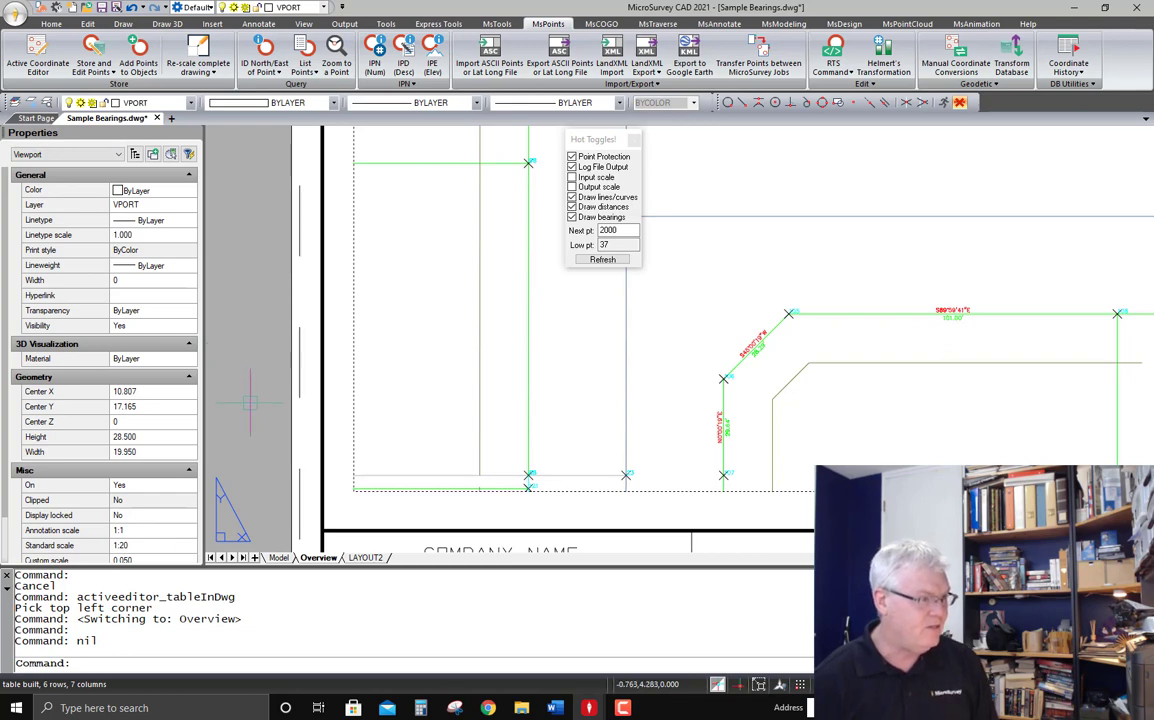
left_click(190, 545)
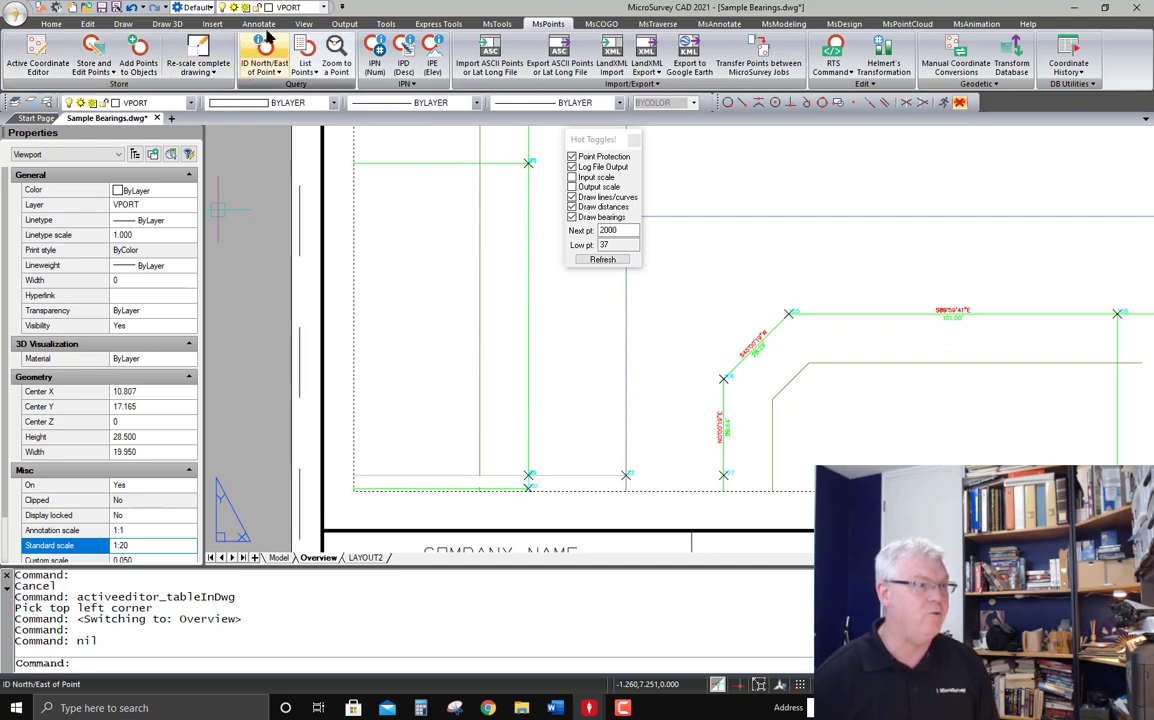
Check the drawing scale factor in the job defaults against the viewport scale and accept the configuration
left_click(497, 24)
left_click(115, 52)
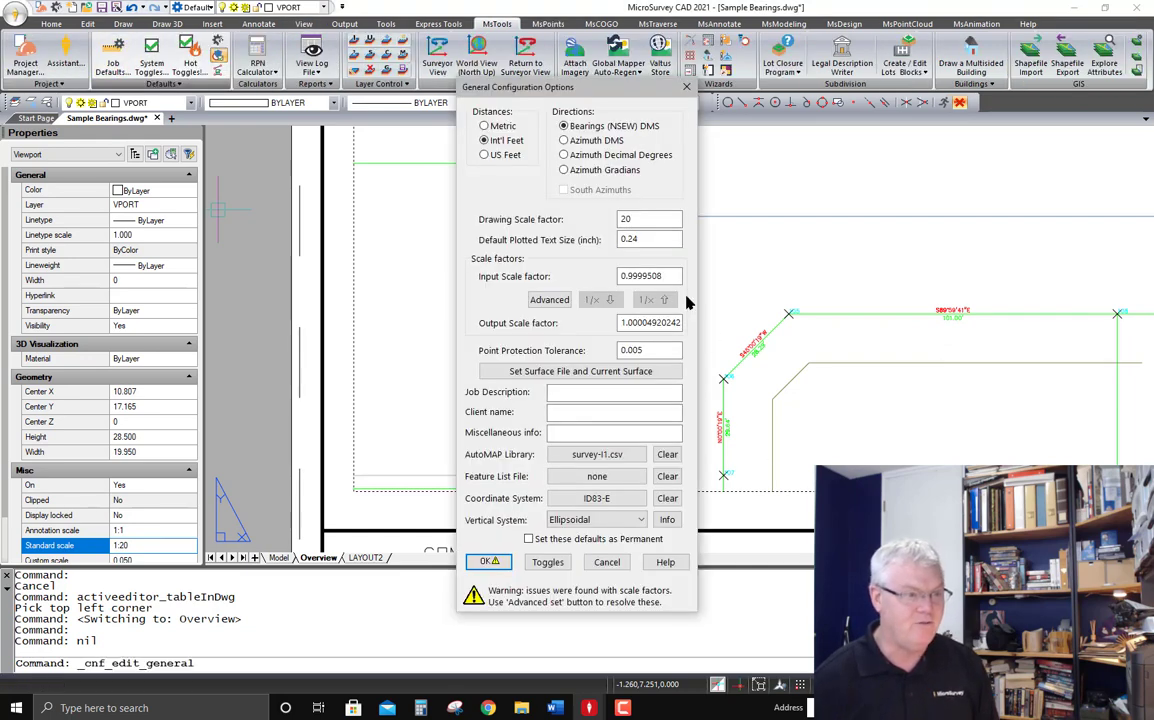
double_click(627, 219)
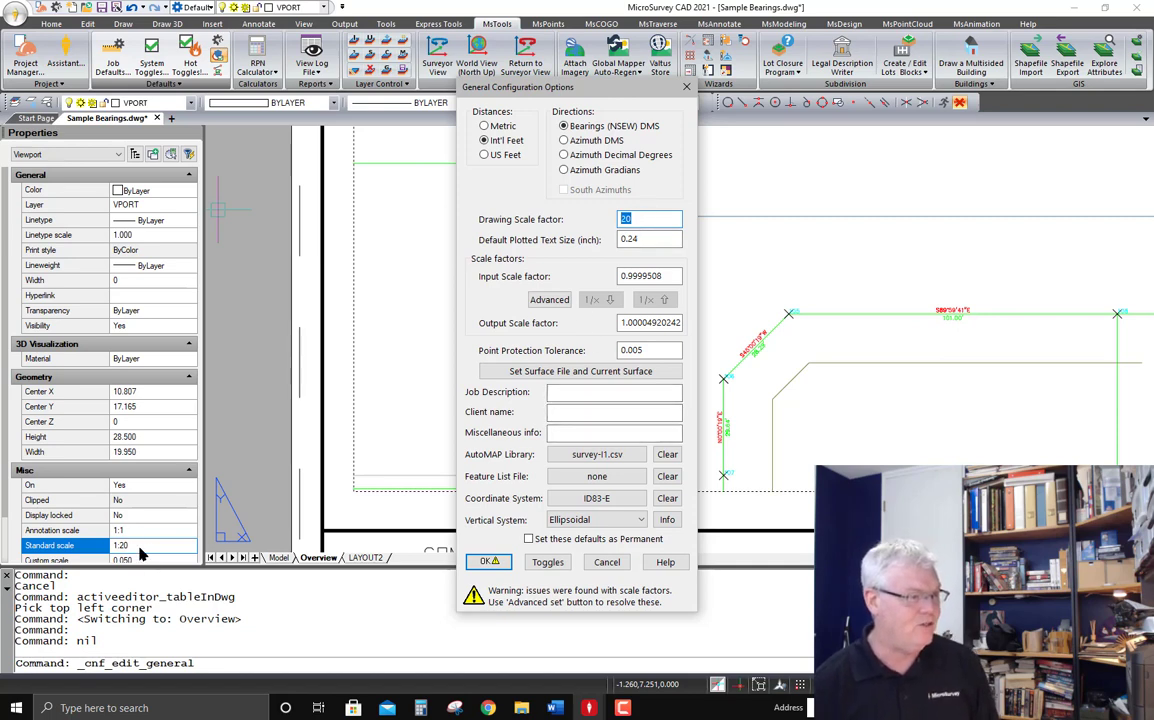
left_click(489, 561)
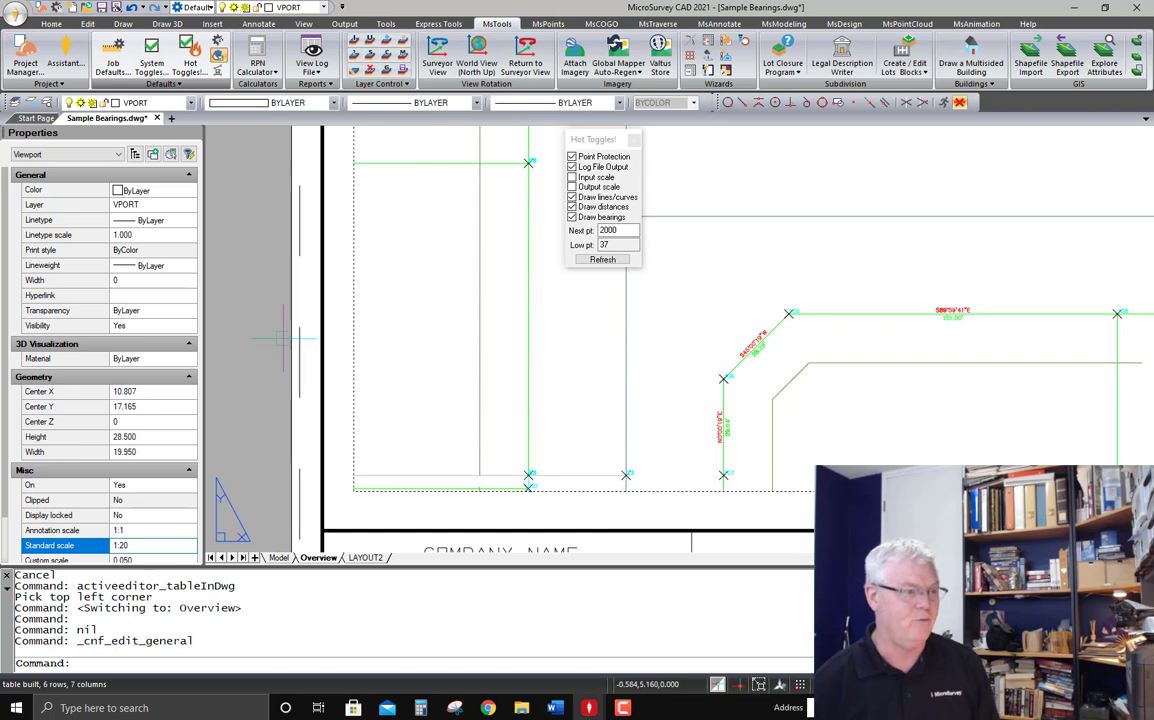
Examine the size of the bearing and distance labels beside point 1011 in the layout viewport
scroll(240, 294, "down", 2)
middle_click_drag(947, 410, 837, 427)
scroll(564, 349, "up", 5)
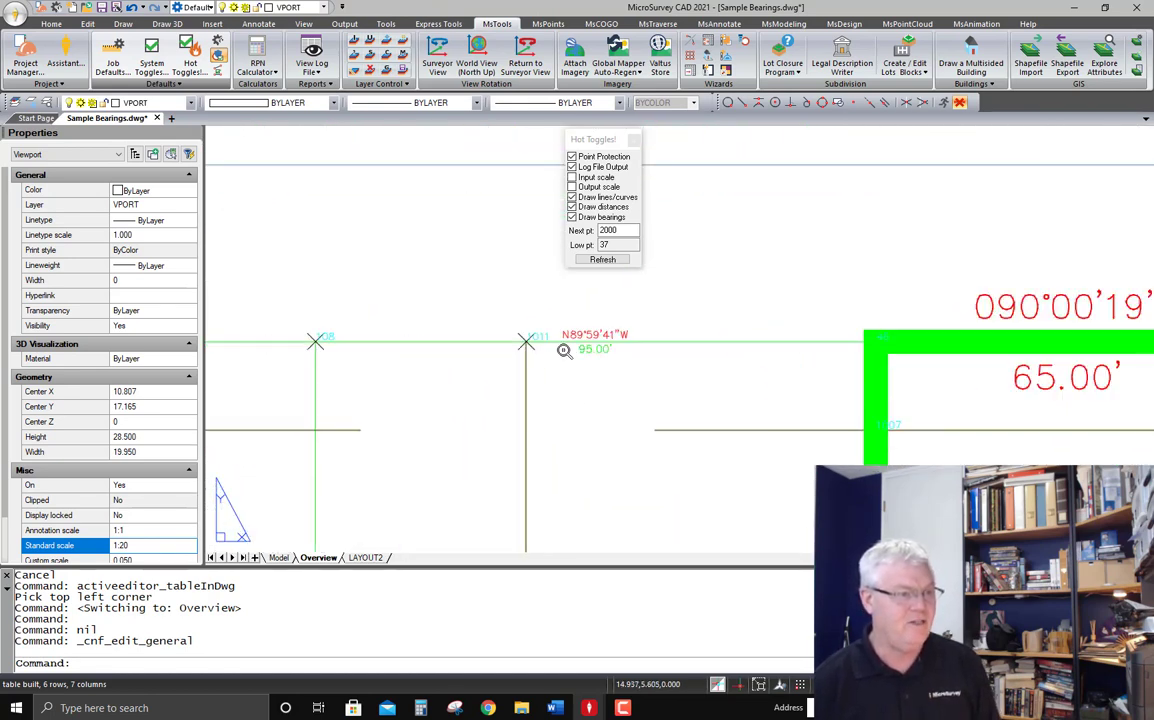
scroll(564, 349, "up", 3)
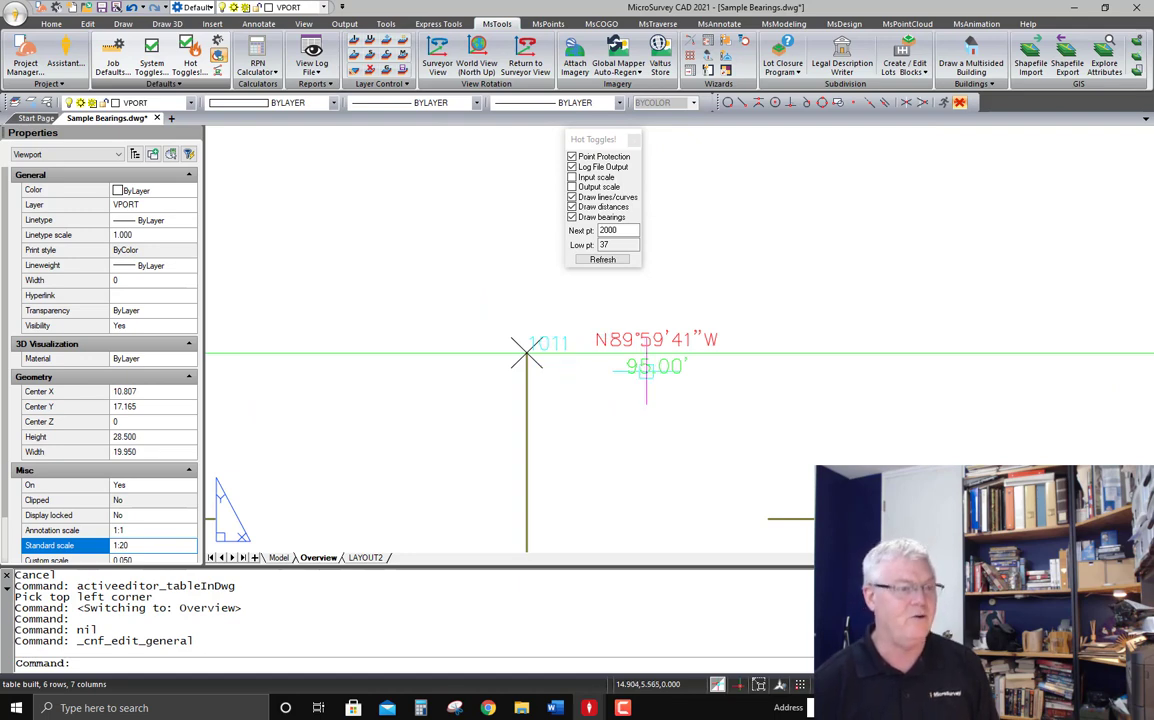
scroll(619, 385, "down", 4)
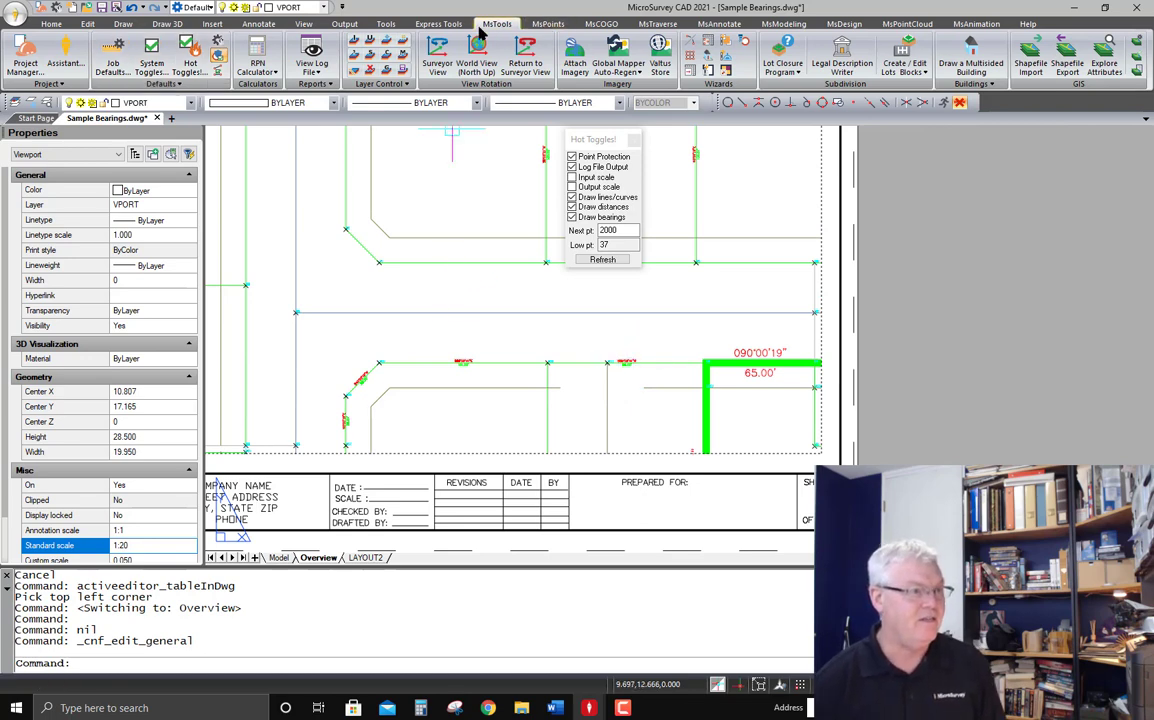
Show the commands for re-scaling the complete drawing, dismiss them and clear the viewport selection
left_click(545, 24)
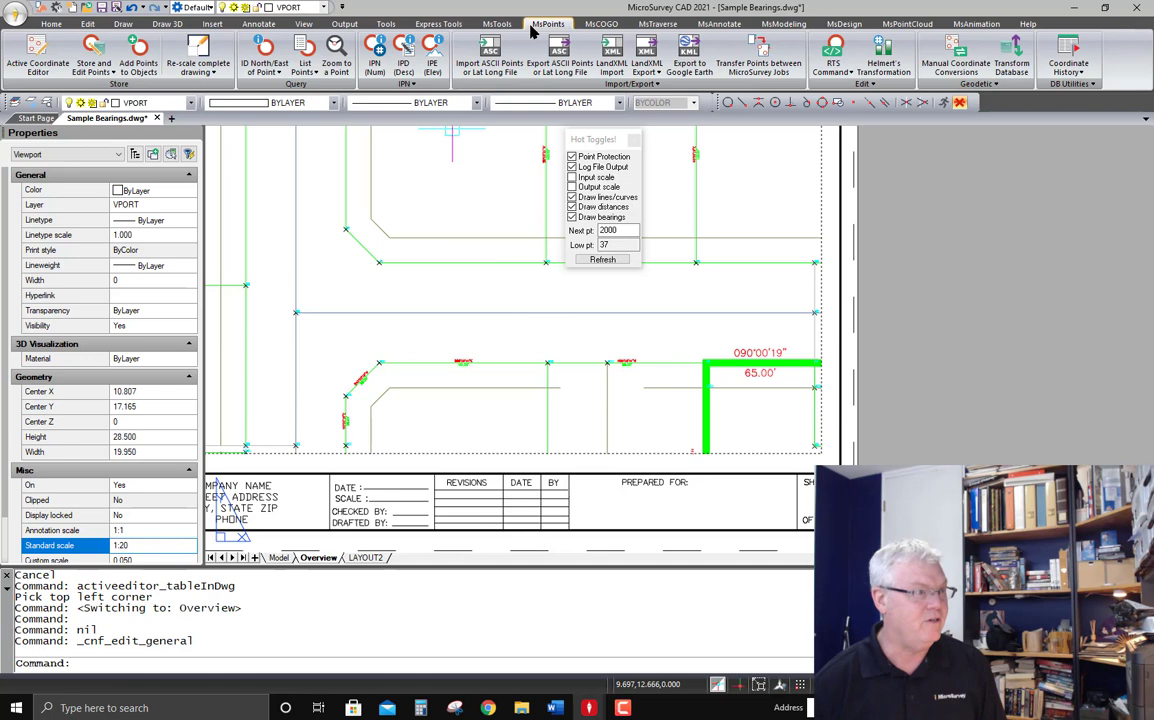
left_click(216, 74)
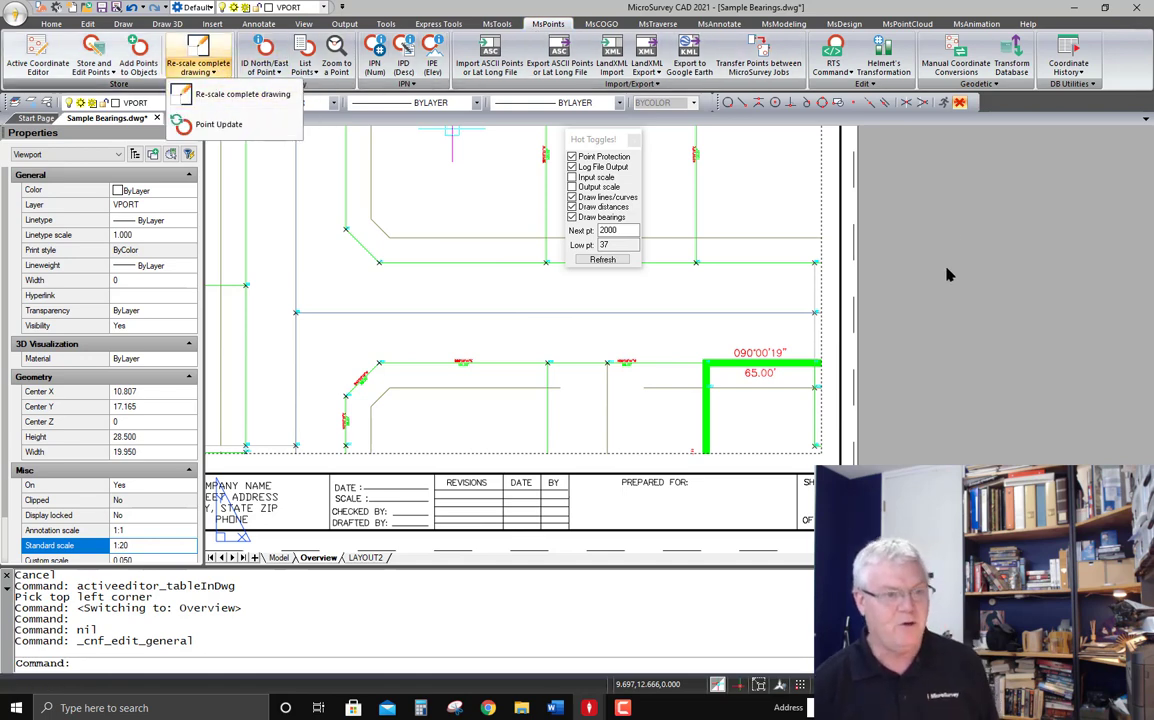
key("Escape")
key("Escape")
View the drawing in model space and return to the Overview layout
scroll(957, 240, "down", 2)
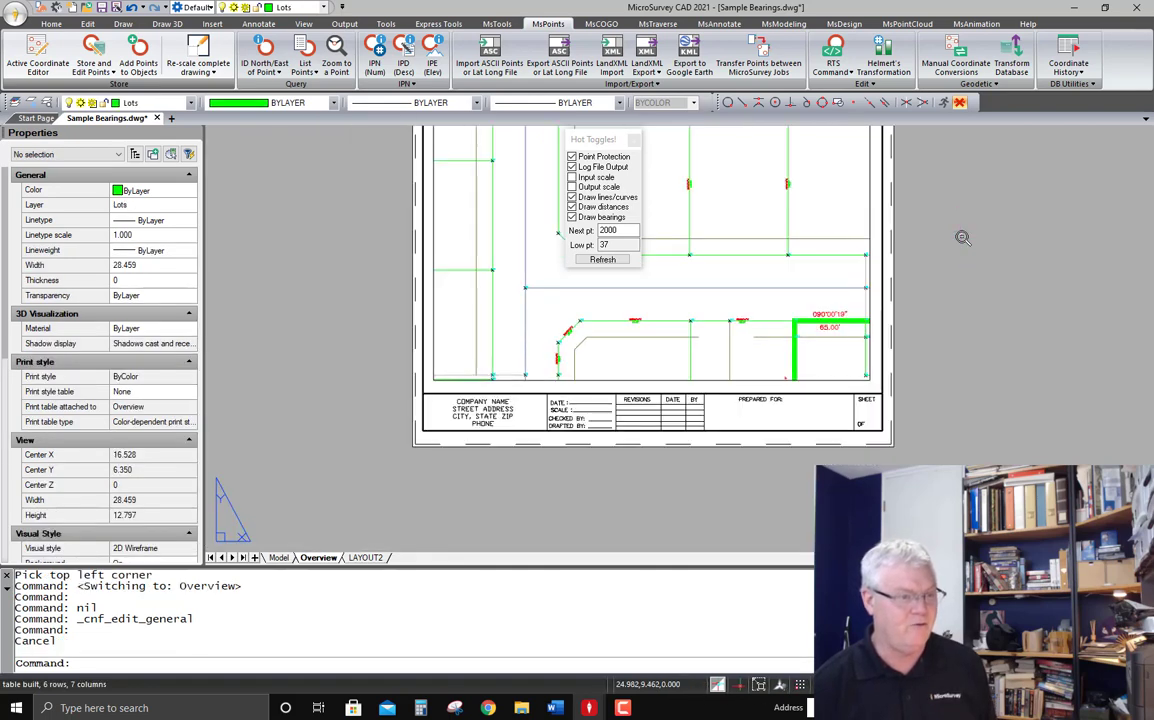
left_click(279, 557)
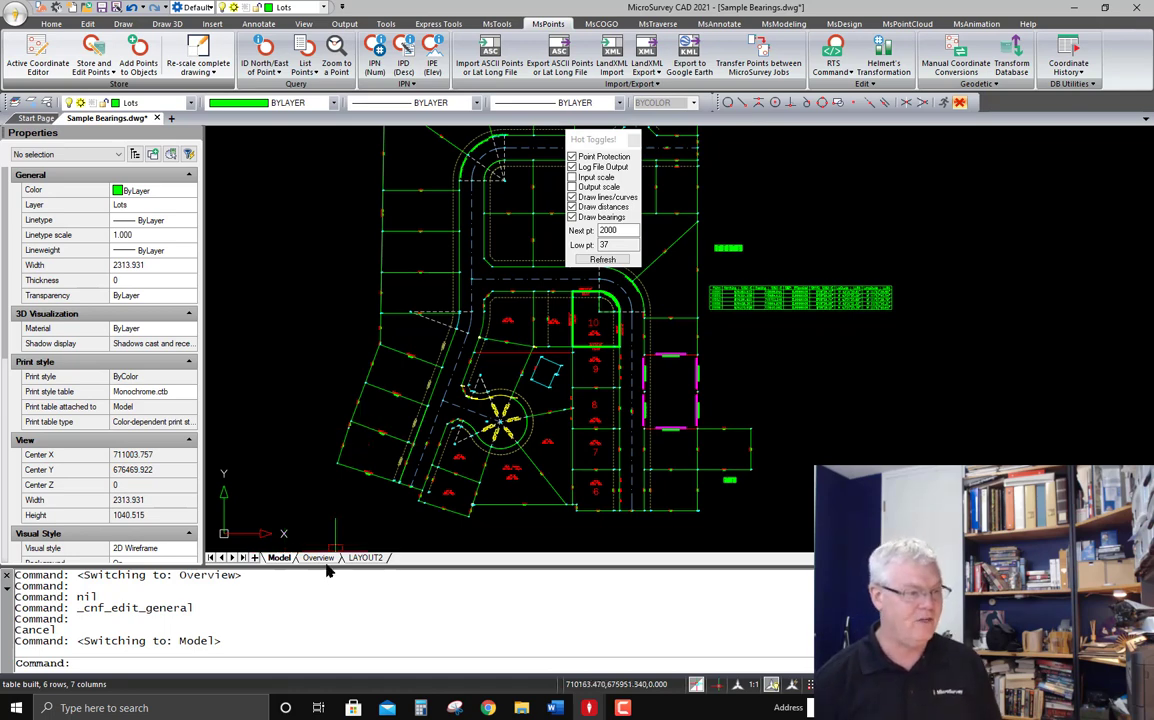
left_click(318, 557)
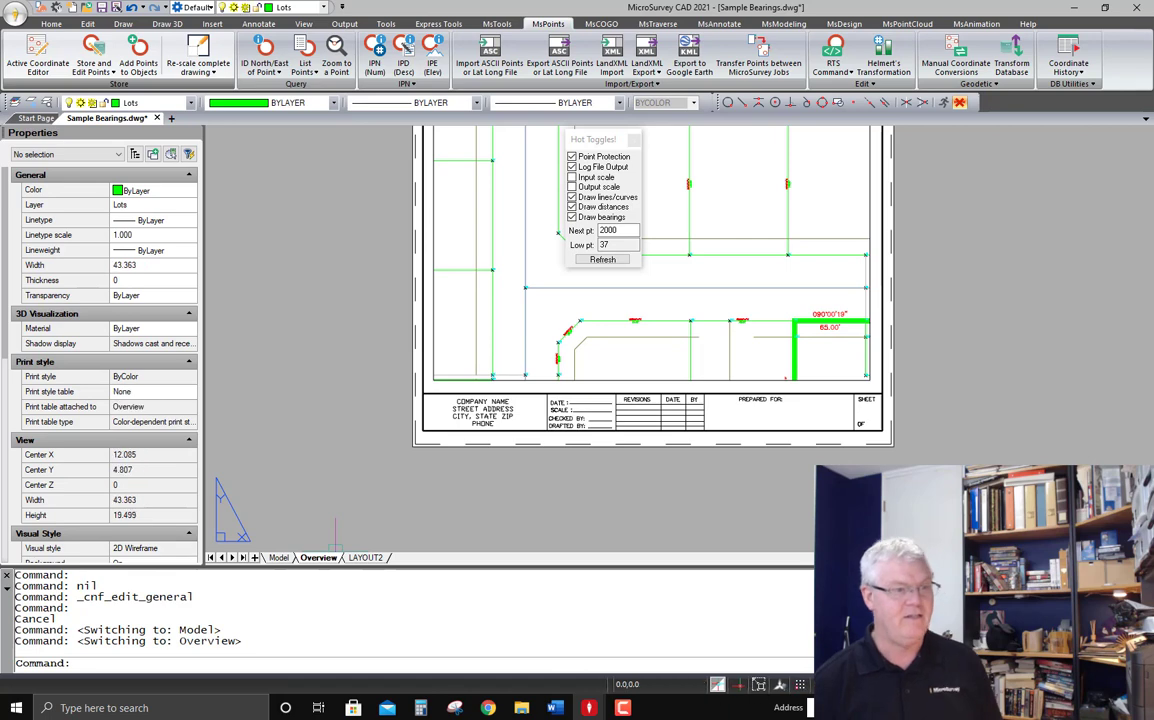